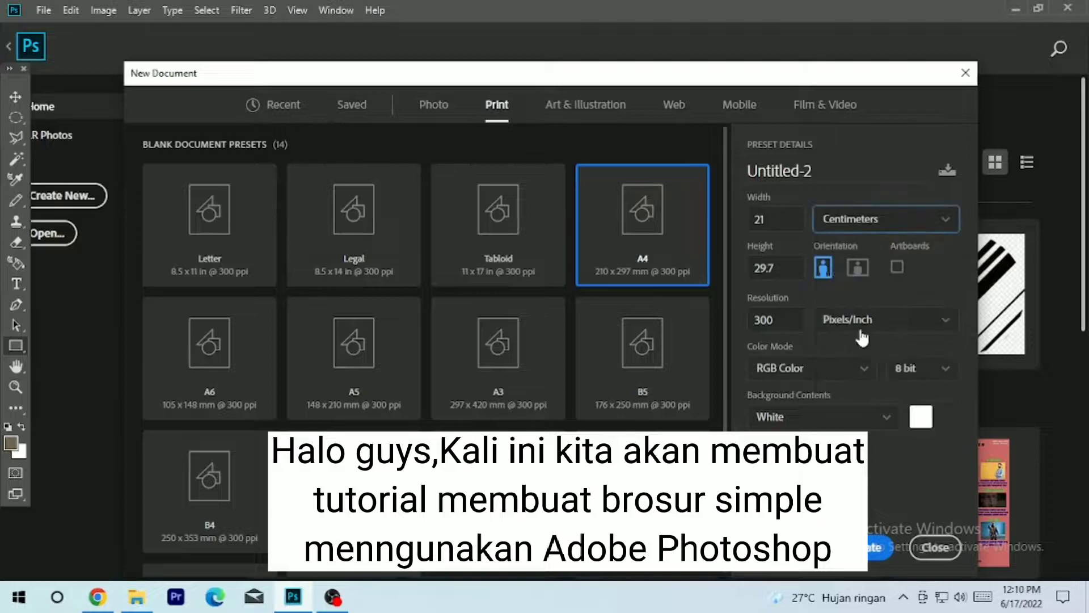
# Step: Create a portrait A4 document at 300 pixels/inch in RGB Color with a white background, and unlock its Background layer
pyautogui.click(874, 547)
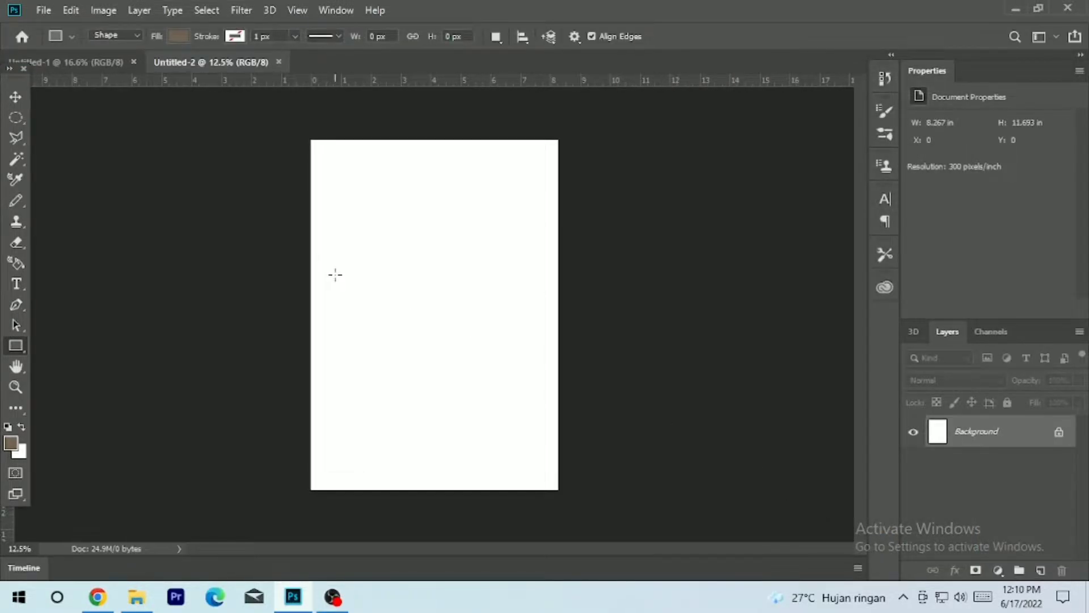
pyautogui.scroll(1, 335, 275)
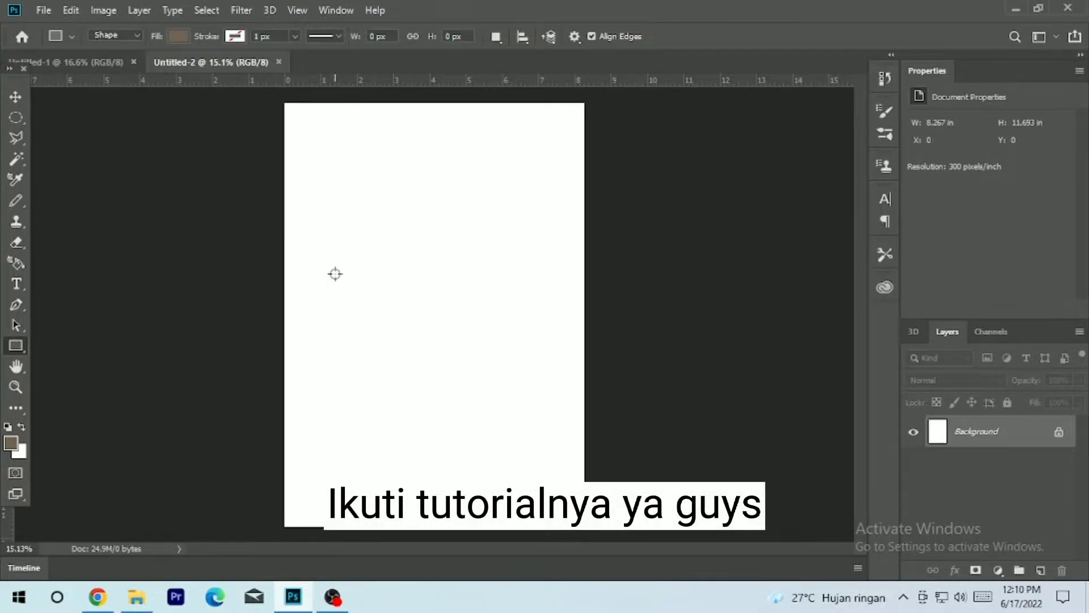
pyautogui.click(1060, 432)
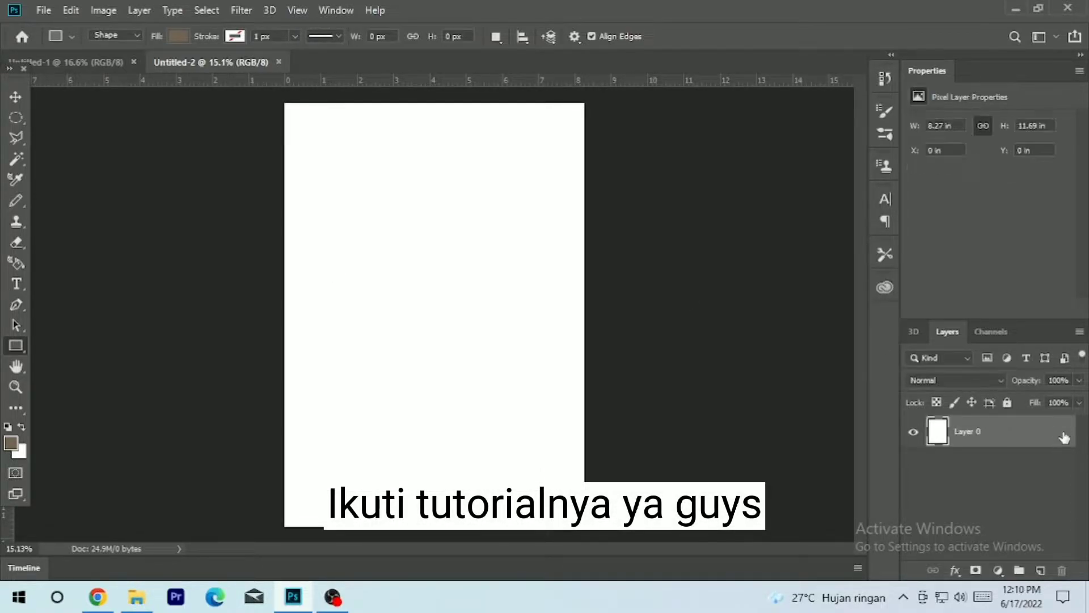
pyautogui.doubleClick(936, 434)
pyautogui.click(688, 187)
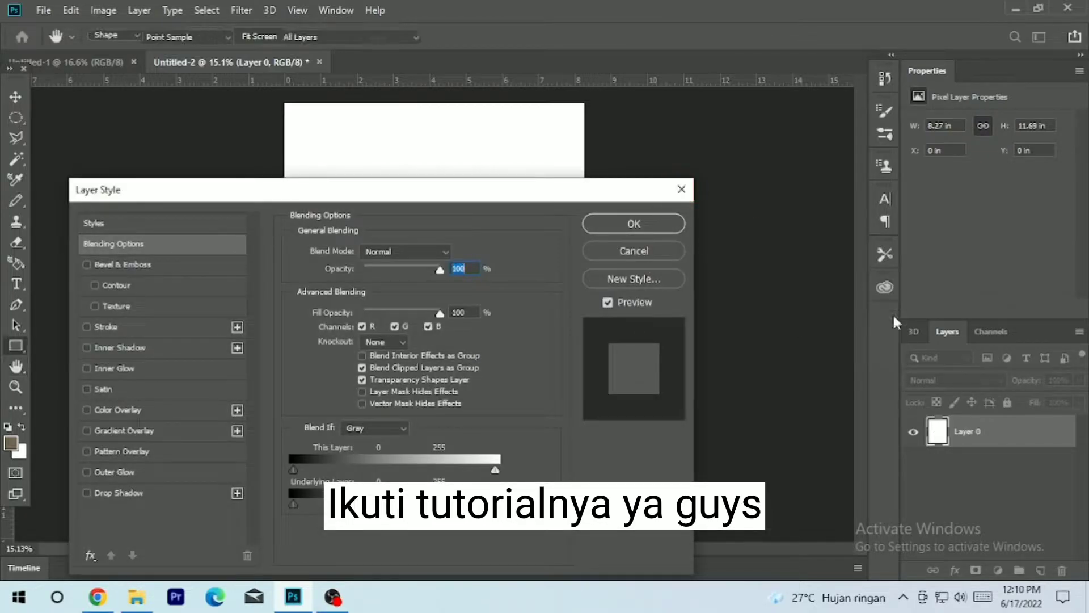
pyautogui.doubleClick(1026, 436)
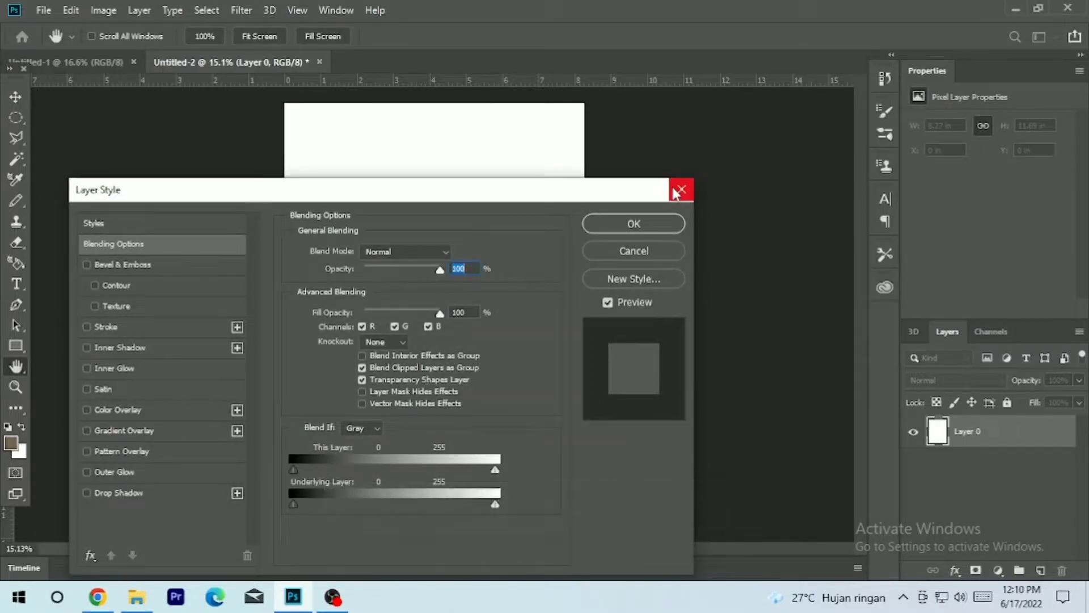
pyautogui.click(676, 192)
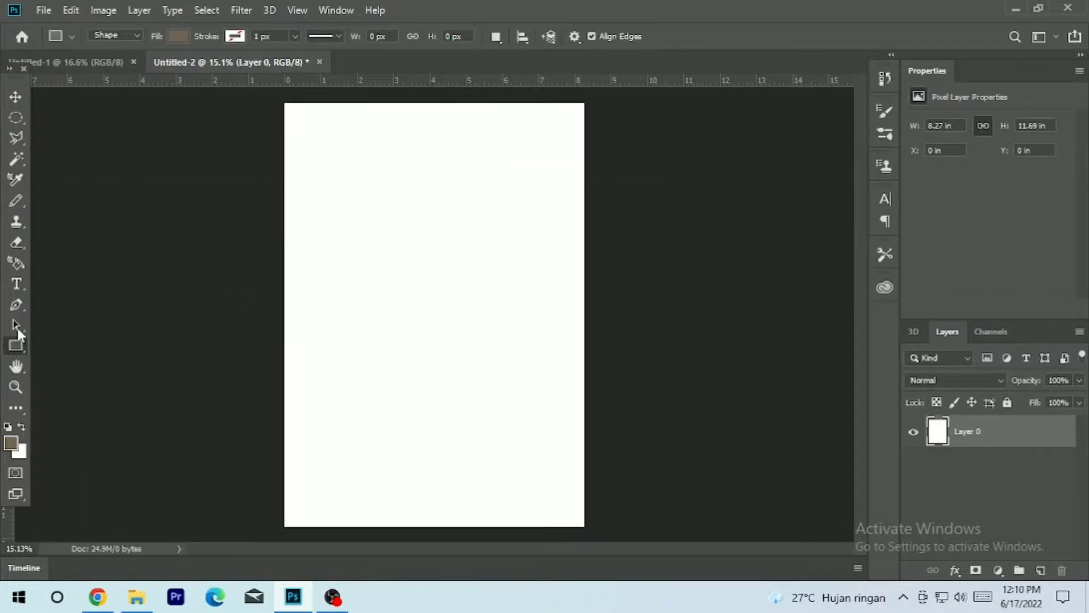
# Step: Draw a brown rectangle about 2818 × 3542 px covering the whole page and delete the white Layer 0
pyautogui.moveTo(265, 101); pyautogui.dragTo(605, 528)
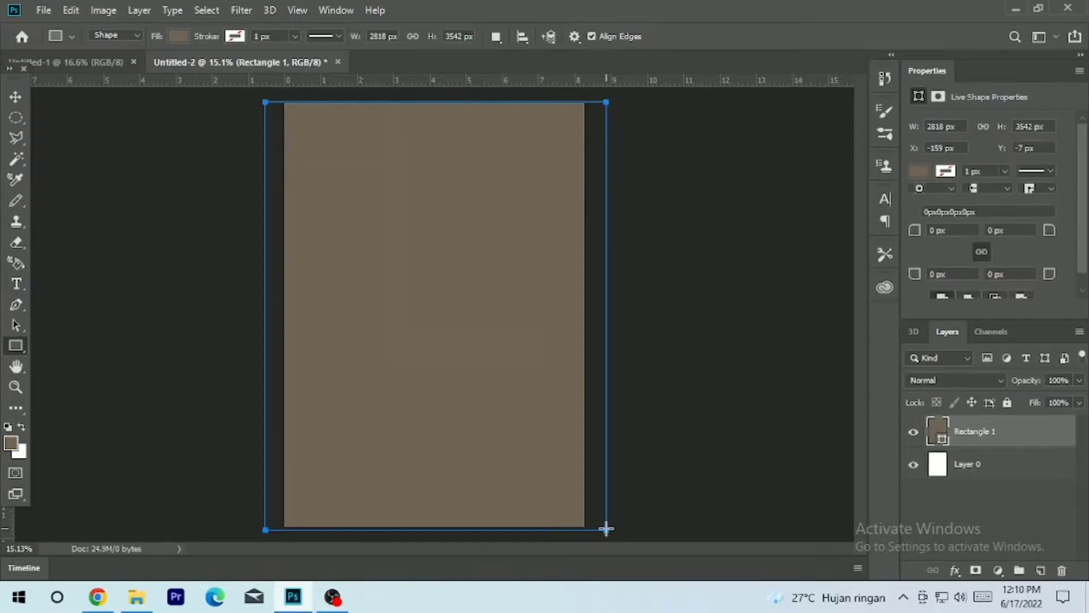
pyautogui.click(997, 474)
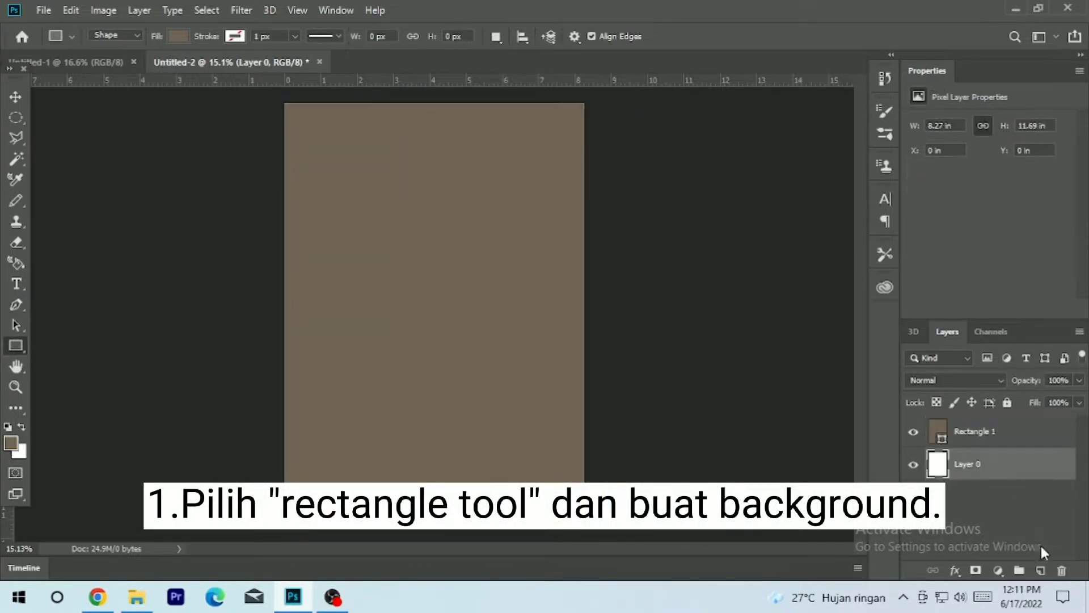
pyautogui.click(1061, 570)
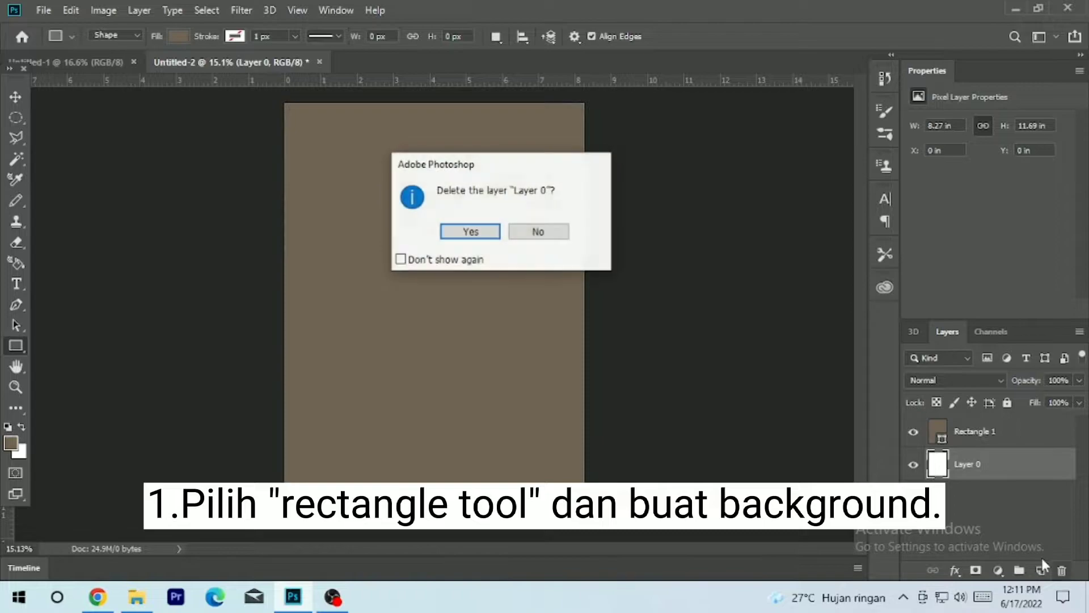
pyautogui.click(470, 229)
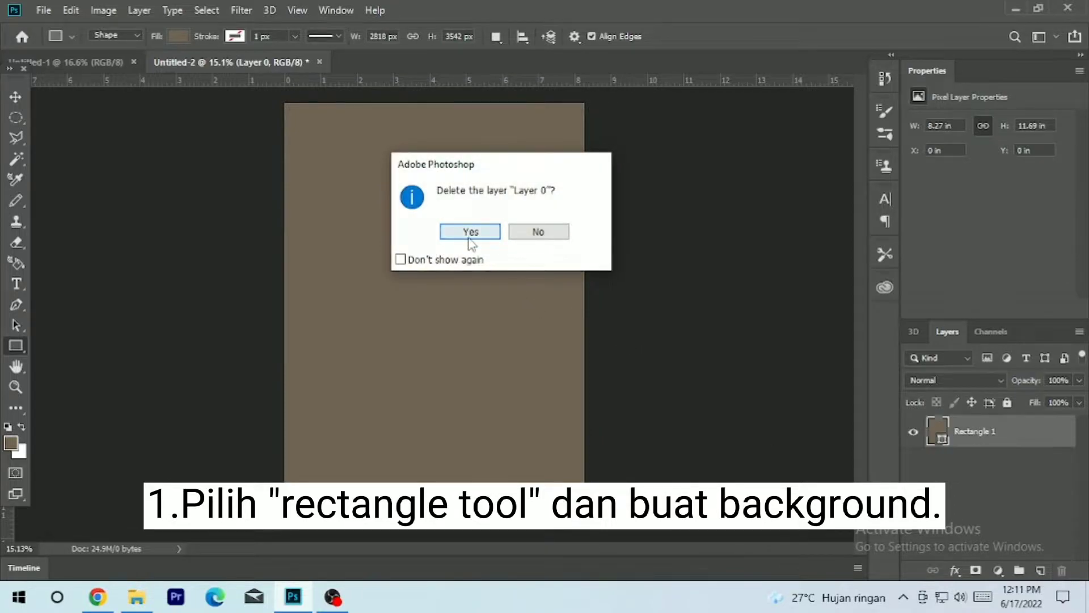
# Step: Draw a second rectangle about 3345 × 1877 px over the lower half of the page, extending past its right edge
pyautogui.click(14, 97)
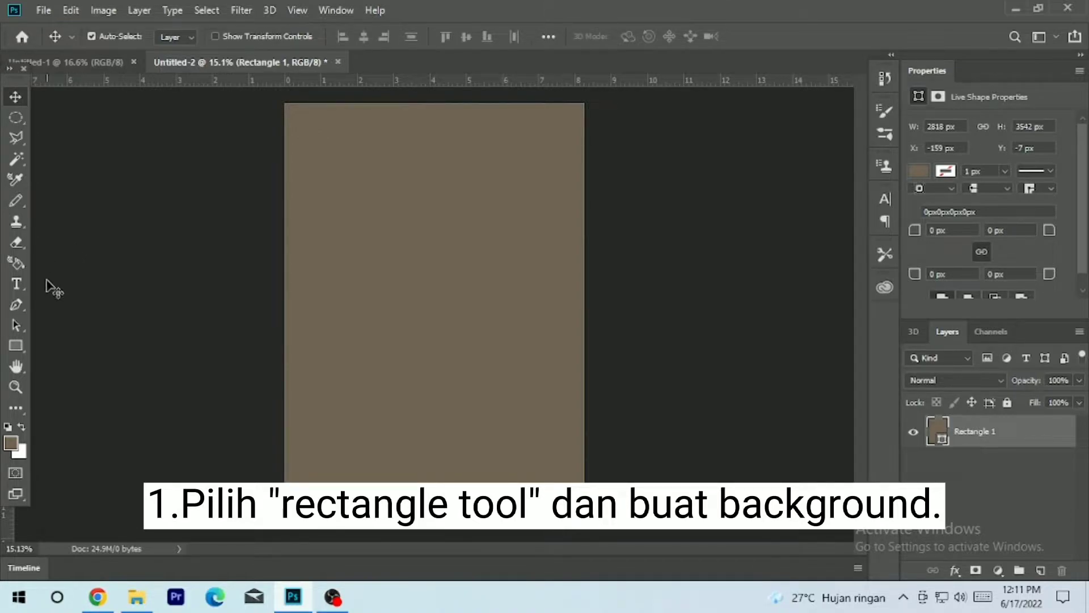
pyautogui.click(15, 346)
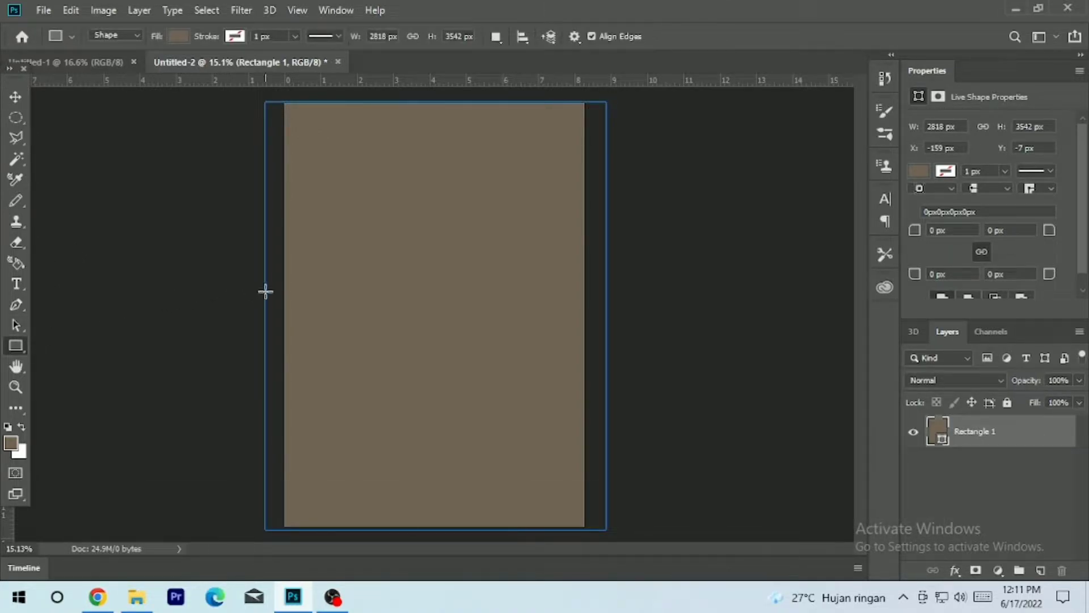
pyautogui.moveTo(291, 284); pyautogui.dragTo(694, 509)
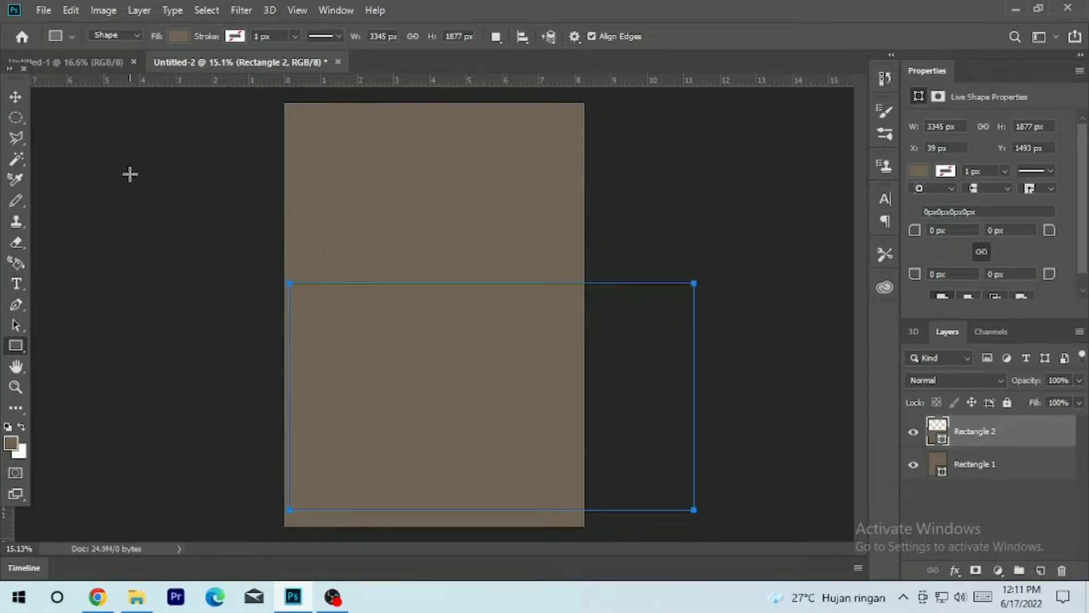
# Step: Fill the second rectangle with the dark purple swatch after trying other swatch colours
pyautogui.click(179, 35)
pyautogui.click(195, 164)
pyautogui.click(190, 209)
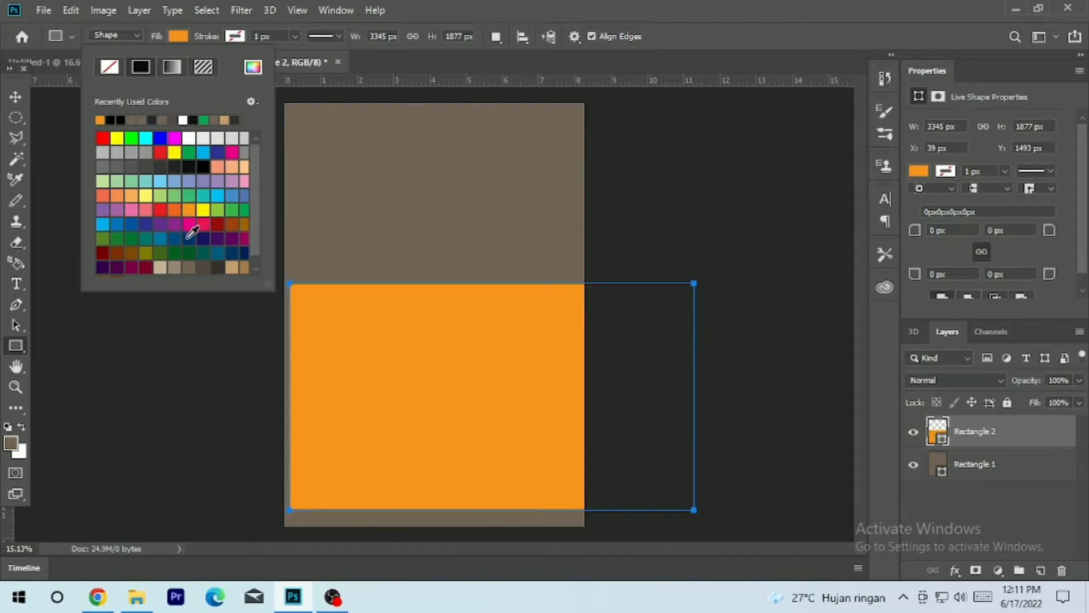
pyautogui.click(225, 235)
pyautogui.click(219, 217)
pyautogui.click(230, 209)
pyautogui.click(230, 222)
pyautogui.click(235, 248)
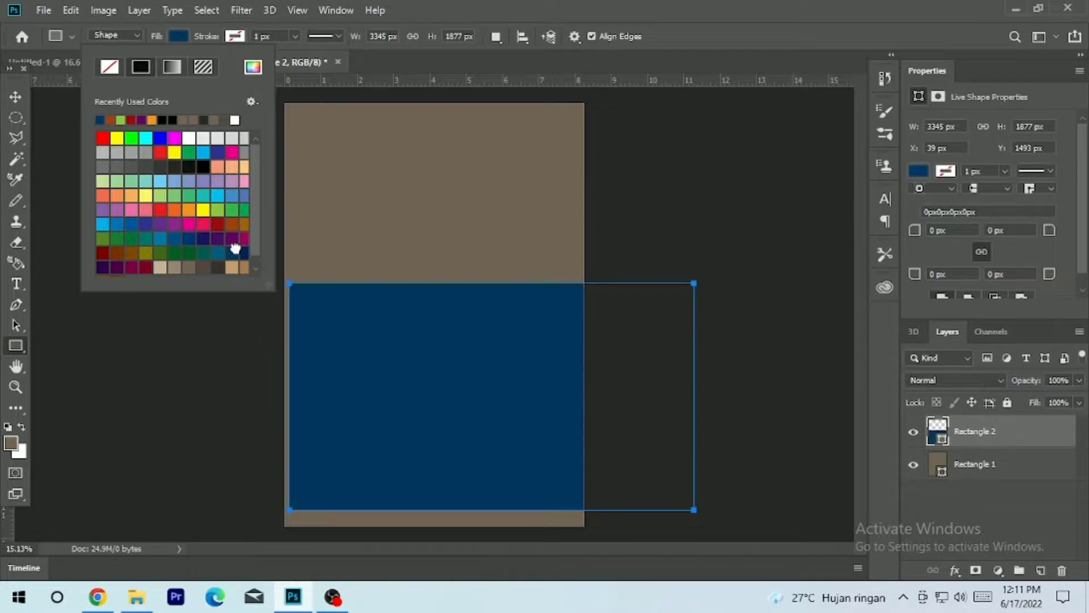
pyautogui.click(104, 271)
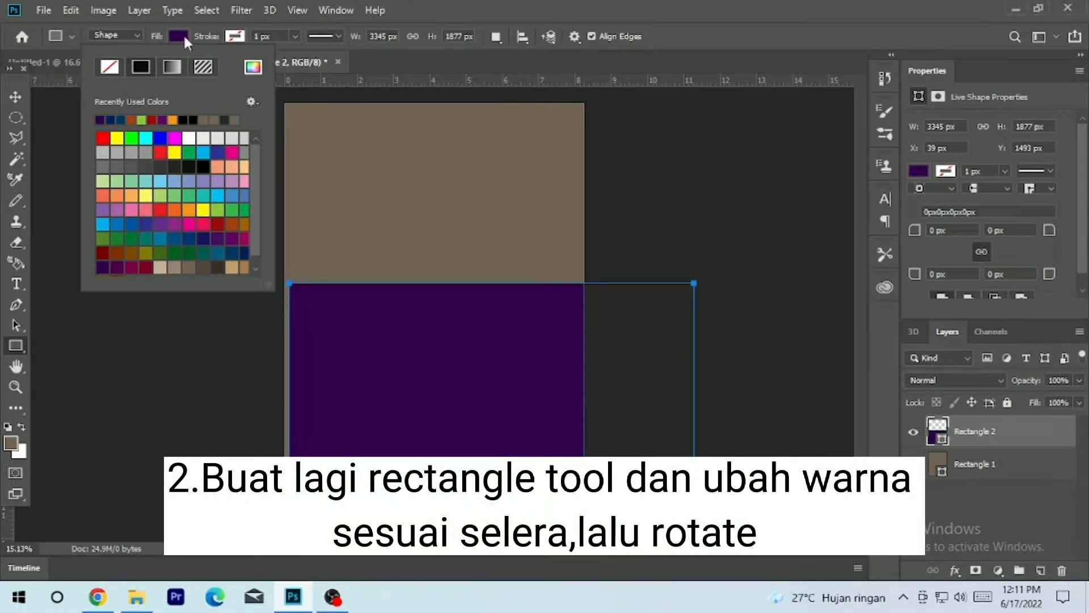
pyautogui.click(169, 29)
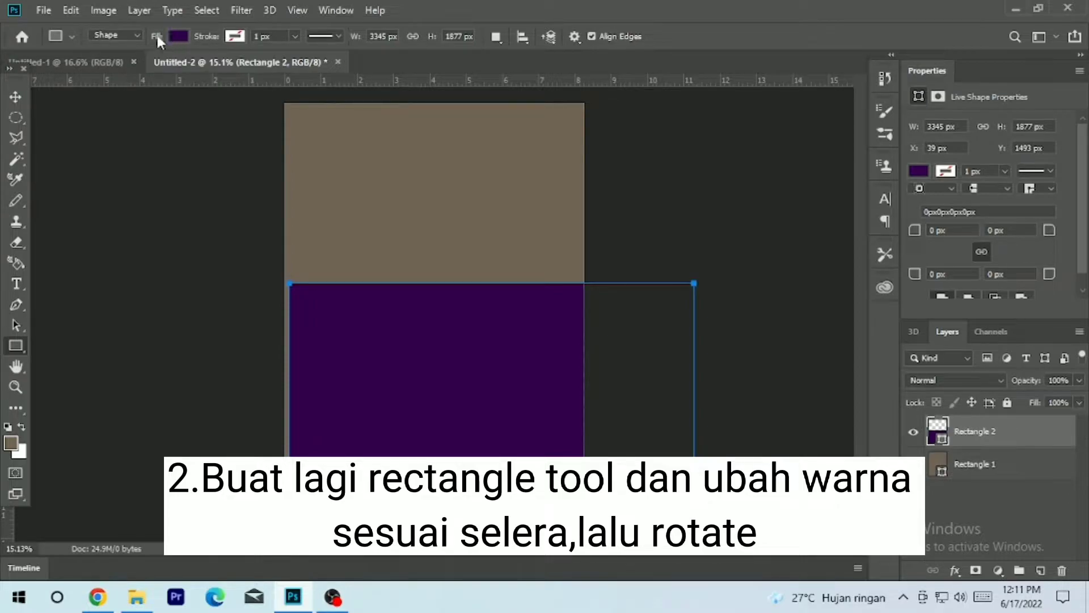
# Step: Rotate the purple rectangle about 17° clockwise, enlarge it to about 113% × 118%, and shift it over the lower page
pyautogui.click(15, 98)
pyautogui.moveTo(452, 385); pyautogui.dragTo(433, 376)
pyautogui.hotkey('ctrl', 't')
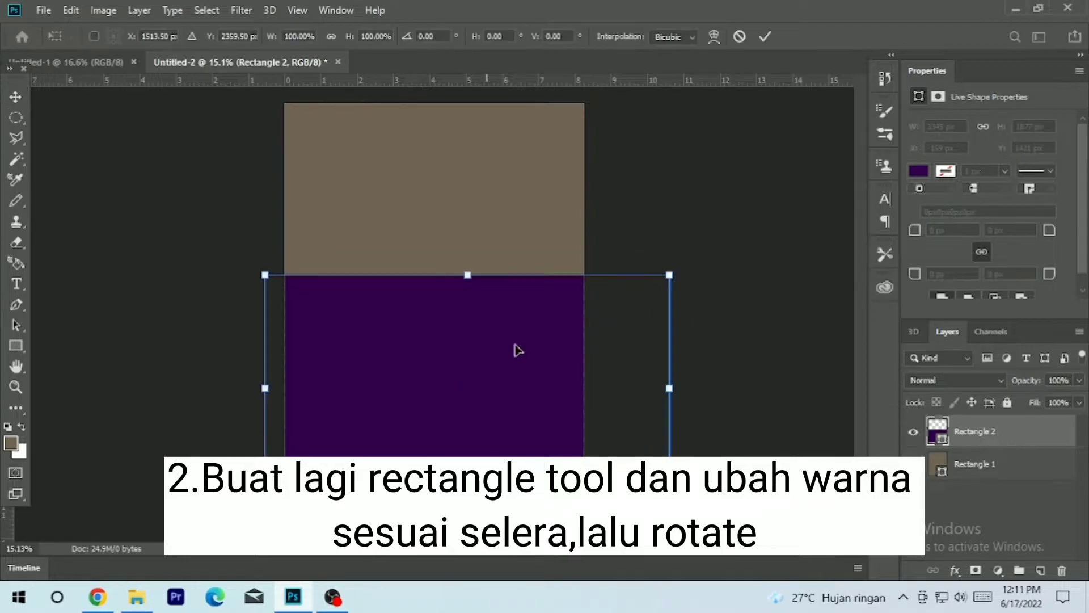
pyautogui.moveTo(714, 275); pyautogui.dragTo(723, 360)
pyautogui.moveTo(594, 387); pyautogui.dragTo(561, 412)
pyautogui.moveTo(650, 370); pyautogui.dragTo(714, 345)
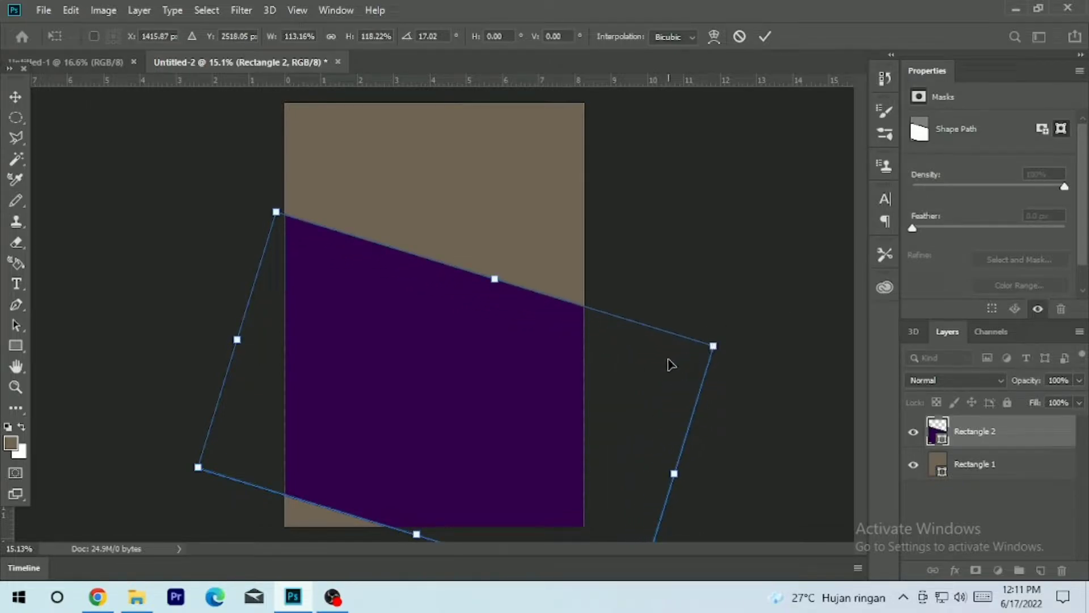
pyautogui.moveTo(572, 409); pyautogui.dragTo(520, 445)
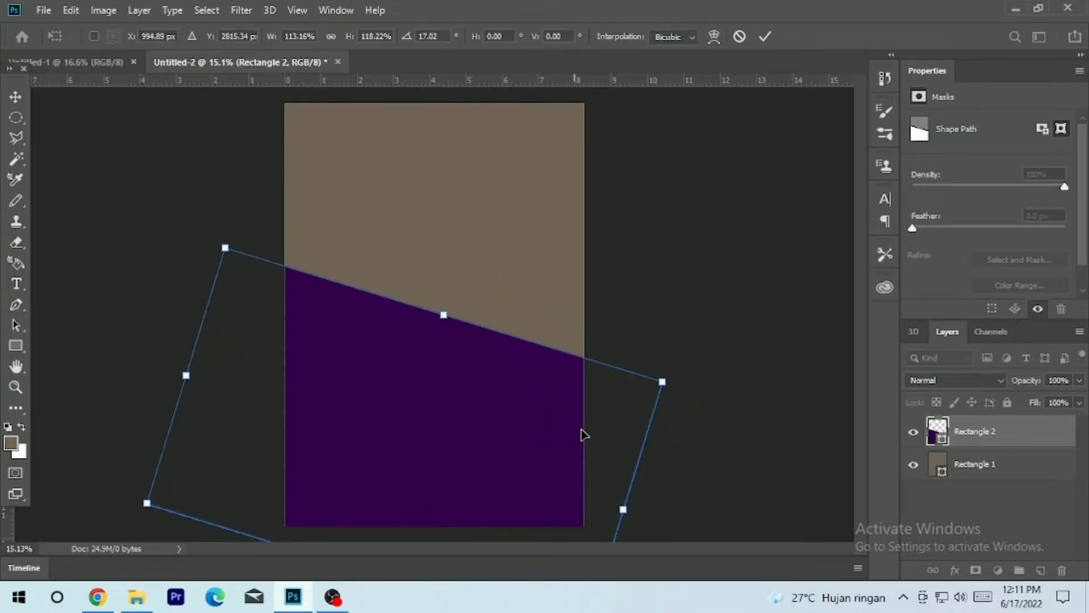
# Step: Enlarge and tilt the purple rectangle further so it fills the page below its slanted upper edge, and apply the transform
pyautogui.moveTo(662, 381); pyautogui.dragTo(743, 354)
pyautogui.moveTo(629, 396); pyautogui.dragTo(619, 400)
pyautogui.moveTo(770, 350); pyautogui.dragTo(781, 372)
pyautogui.moveTo(623, 442); pyautogui.dragTo(613, 465)
pyautogui.press('Return')
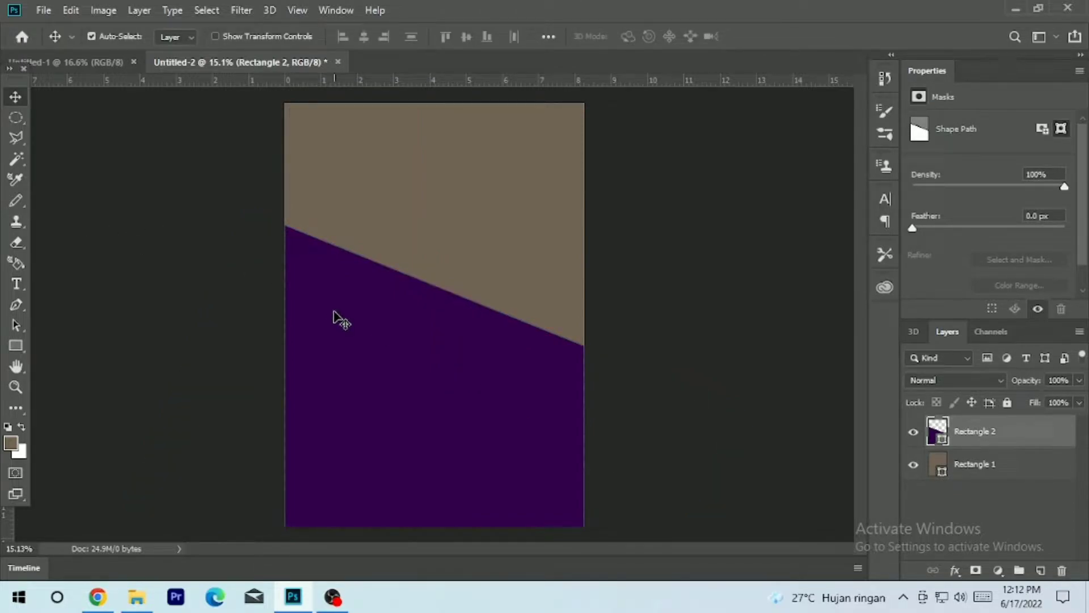
pyautogui.hotkey('ctrl', 't')
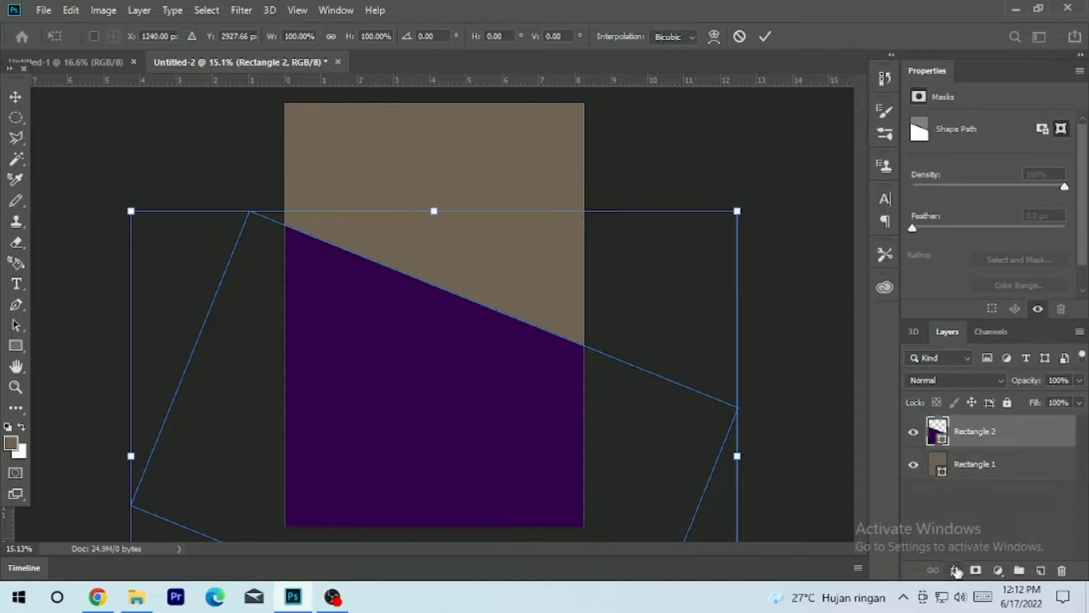
pyautogui.press('Return')
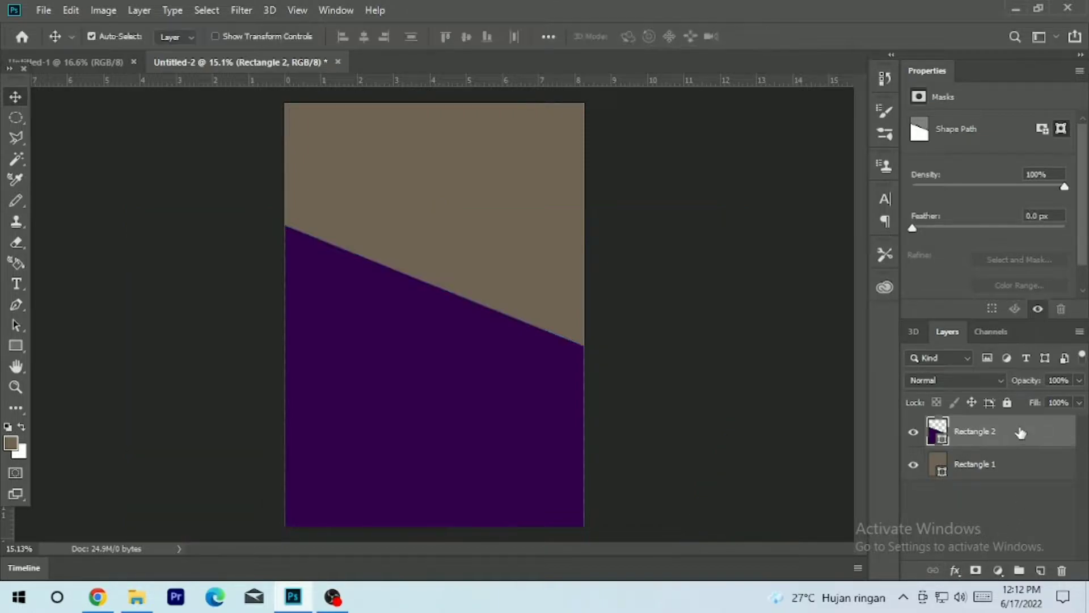
# Step: Add a Stroke effect to the purple rectangle with a size of 40 px and 64% opacity
pyautogui.click(955, 570)
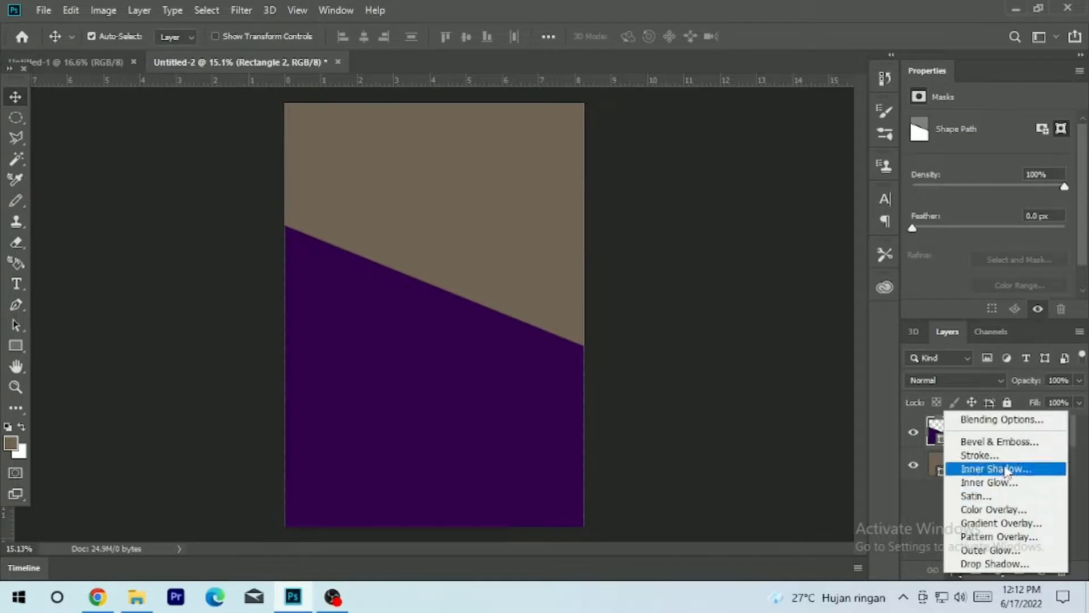
pyautogui.click(1002, 454)
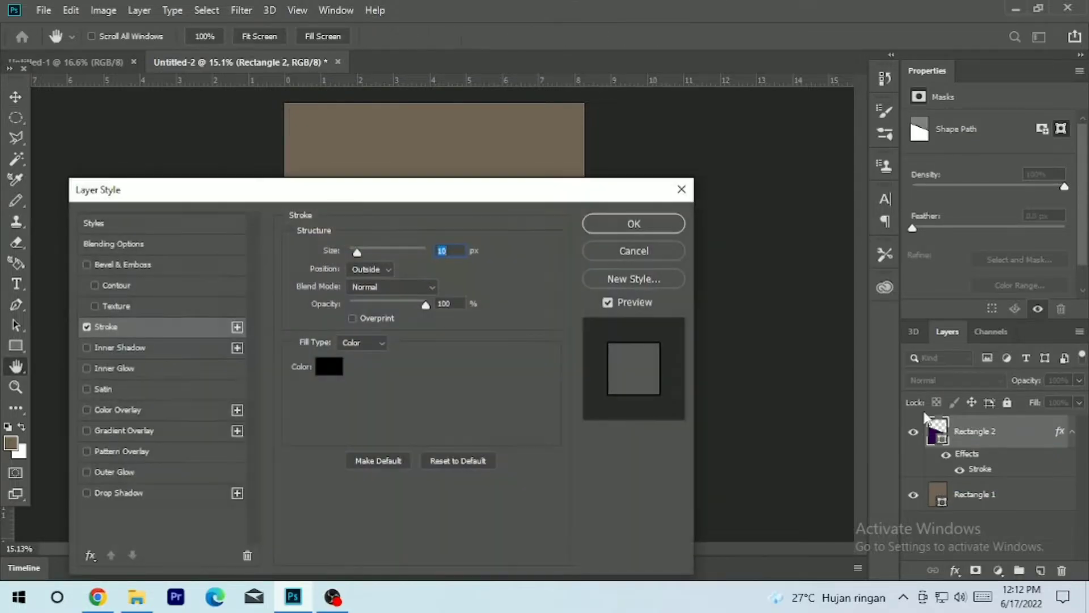
pyautogui.moveTo(535, 205); pyautogui.dragTo(951, 177)
pyautogui.moveTo(767, 227); pyautogui.dragTo(780, 228)
pyautogui.moveTo(834, 279); pyautogui.dragTo(813, 278)
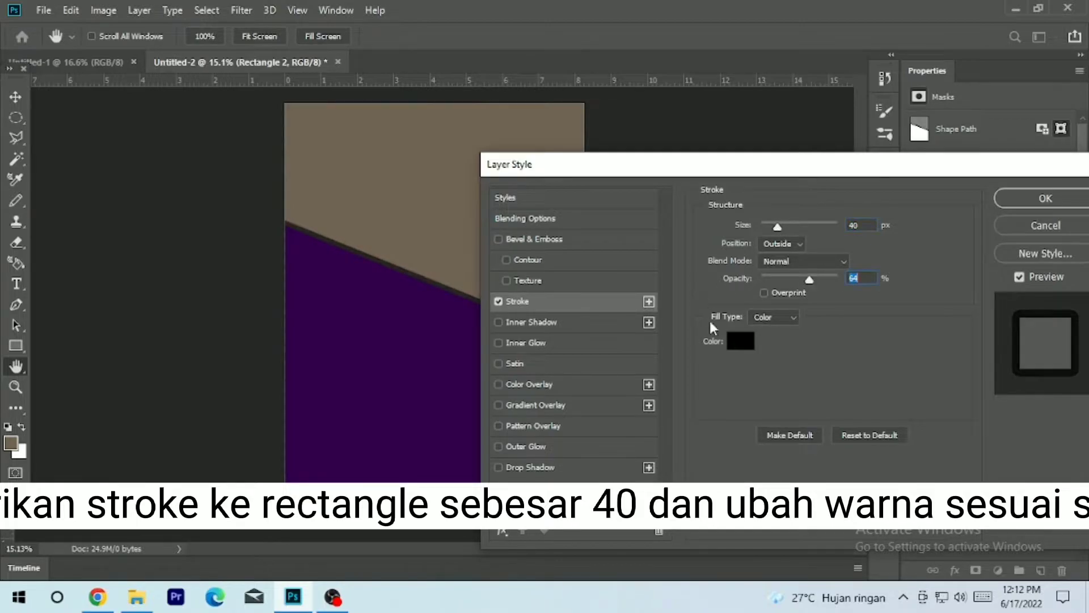
# Step: Set the stroke colour to bright blue (H 246, S 93, B 100) and apply the layer style
pyautogui.click(742, 343)
pyautogui.moveTo(376, 225)
pyautogui.mouseDown()
pyautogui.moveTo(584, 329)
pyautogui.moveTo(792, 358)
pyautogui.mouseUp()
pyautogui.moveTo(601, 416)
pyautogui.mouseDown()
pyautogui.moveTo(576, 441)
pyautogui.moveTo(569, 408)
pyautogui.moveTo(668, 532)
pyautogui.moveTo(575, 567)
pyautogui.moveTo(543, 551)
pyautogui.moveTo(568, 502)
pyautogui.mouseUp()
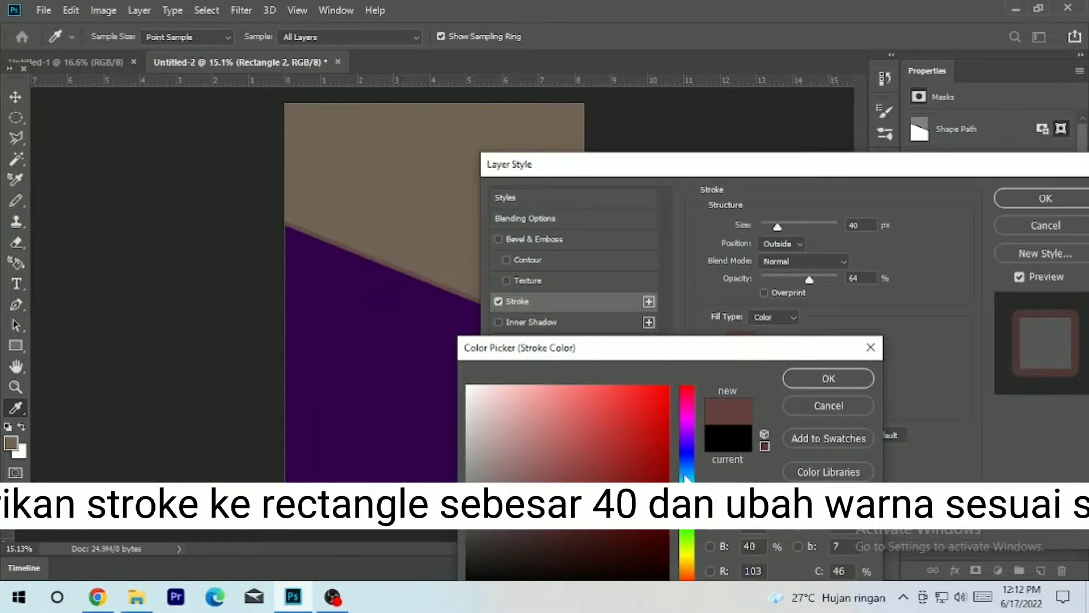
pyautogui.click(687, 475)
pyautogui.click(560, 456)
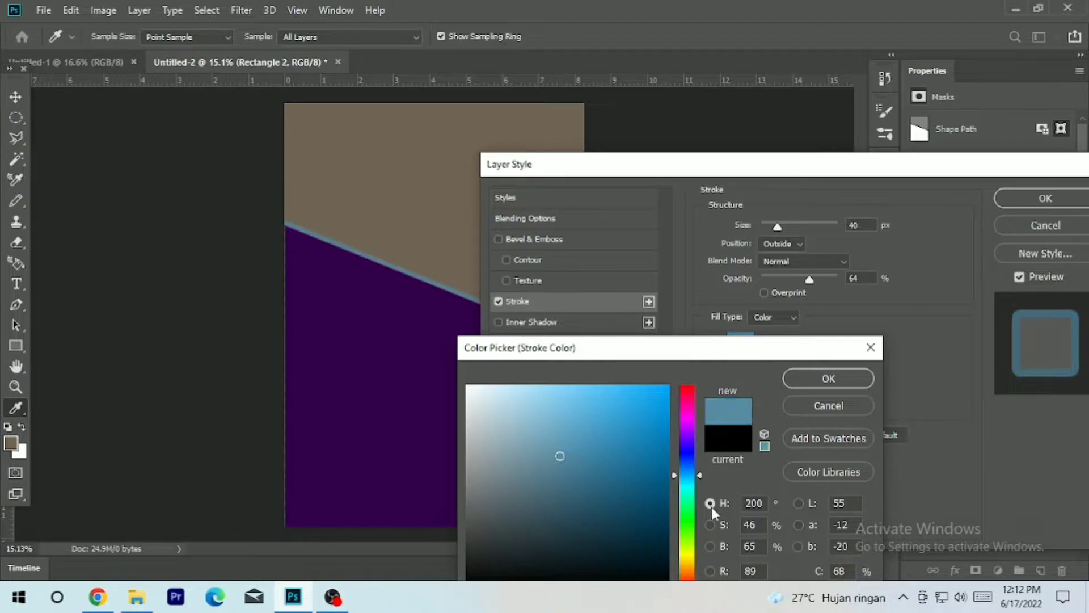
pyautogui.moveTo(686, 455); pyautogui.dragTo(685, 447)
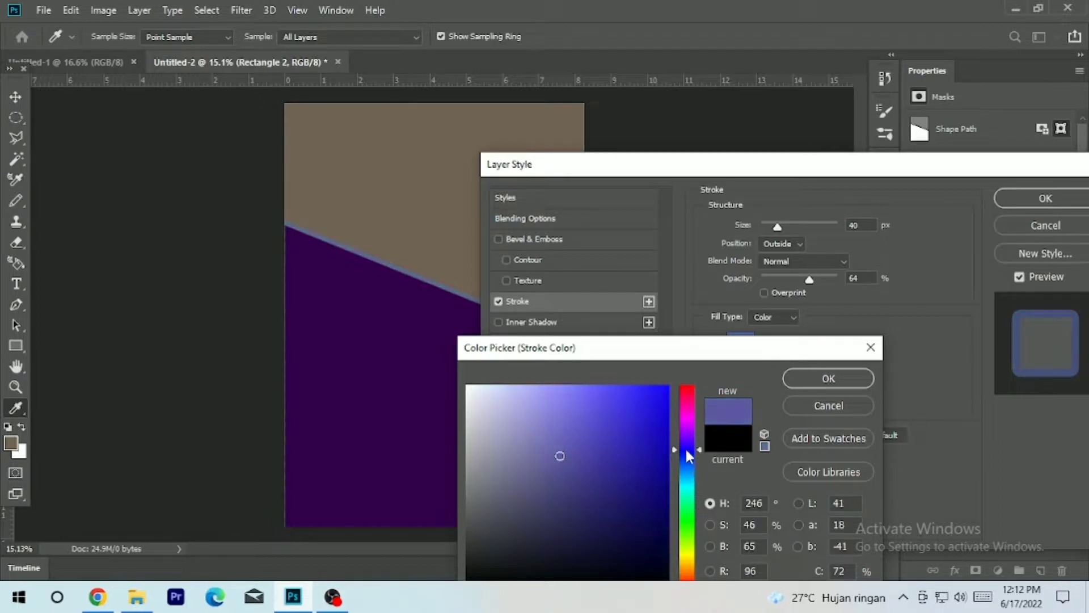
pyautogui.moveTo(660, 392); pyautogui.dragTo(660, 370)
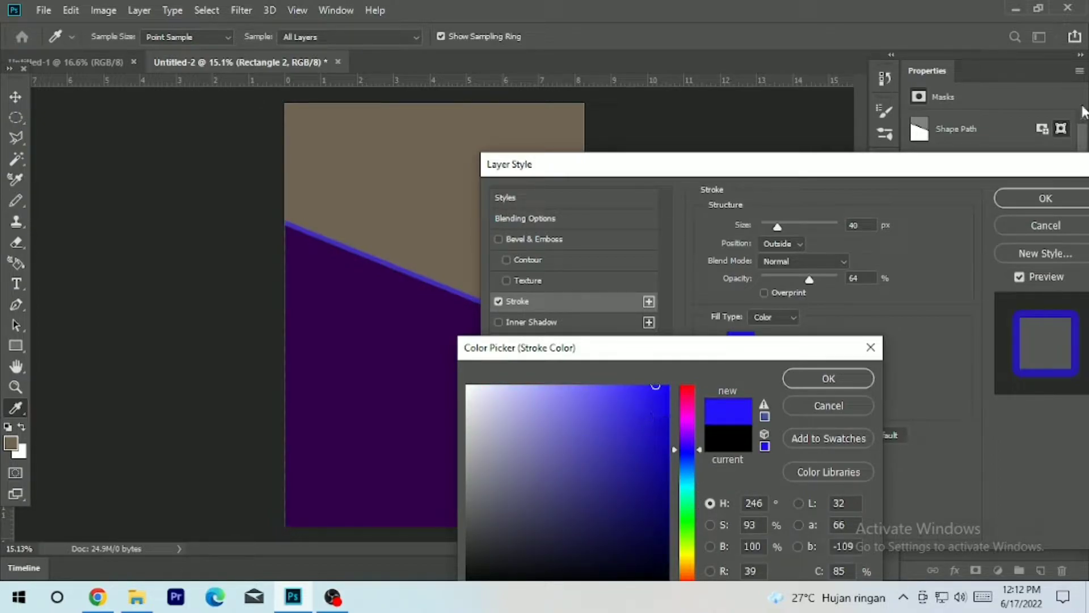
pyautogui.click(841, 375)
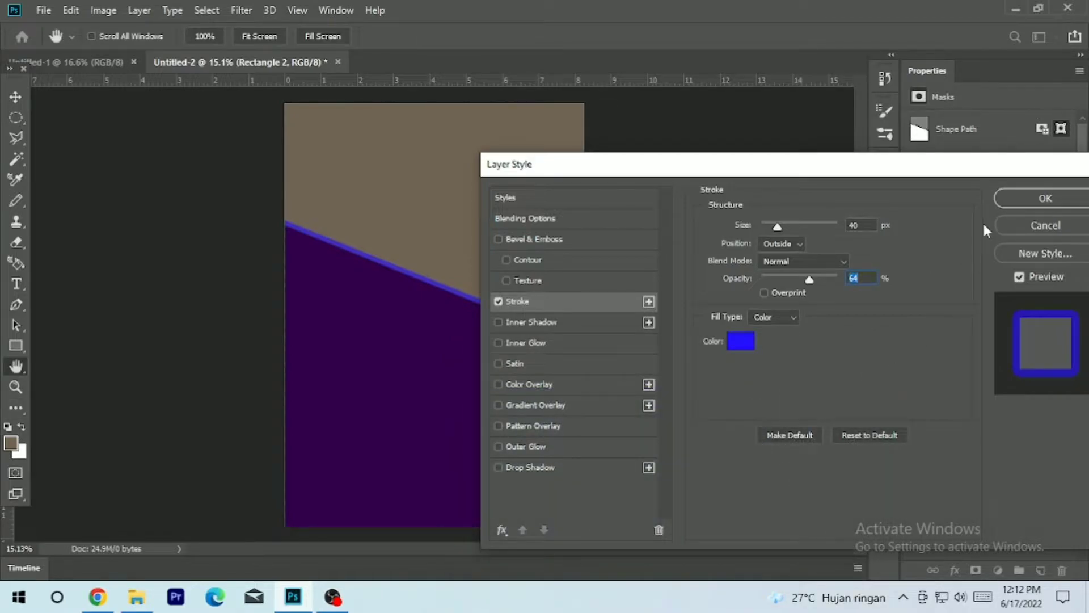
pyautogui.click(1045, 199)
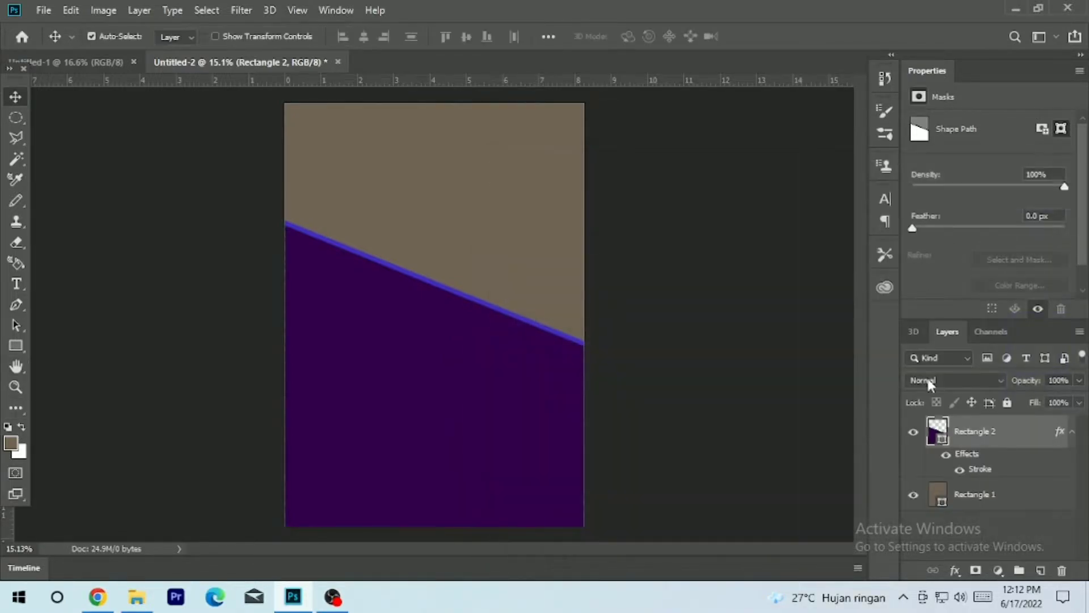
# Step: Change the fill colour of the background rectangle to dark plum (#450b40) after trying out other hues
pyautogui.click(959, 496)
pyautogui.doubleClick(939, 494)
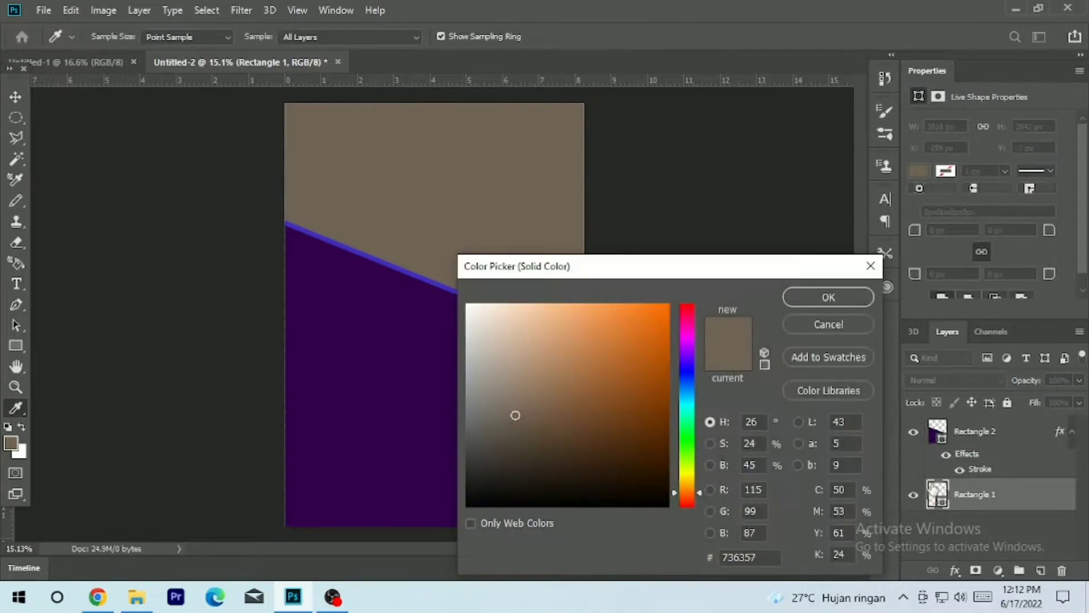
pyautogui.click(687, 369)
pyautogui.click(649, 380)
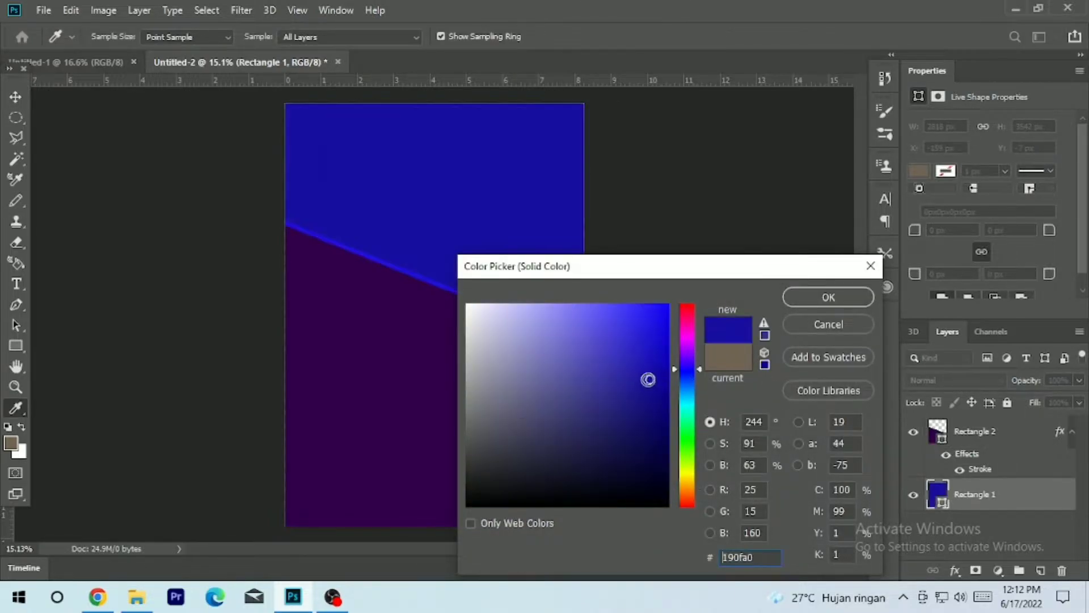
pyautogui.click(599, 388)
pyautogui.click(683, 435)
pyautogui.click(635, 413)
pyautogui.click(675, 471)
pyautogui.click(687, 492)
pyautogui.click(694, 507)
pyautogui.click(535, 336)
pyautogui.click(546, 341)
pyautogui.click(635, 354)
pyautogui.click(688, 423)
pyautogui.click(629, 478)
pyautogui.click(620, 435)
pyautogui.click(618, 435)
pyautogui.click(615, 440)
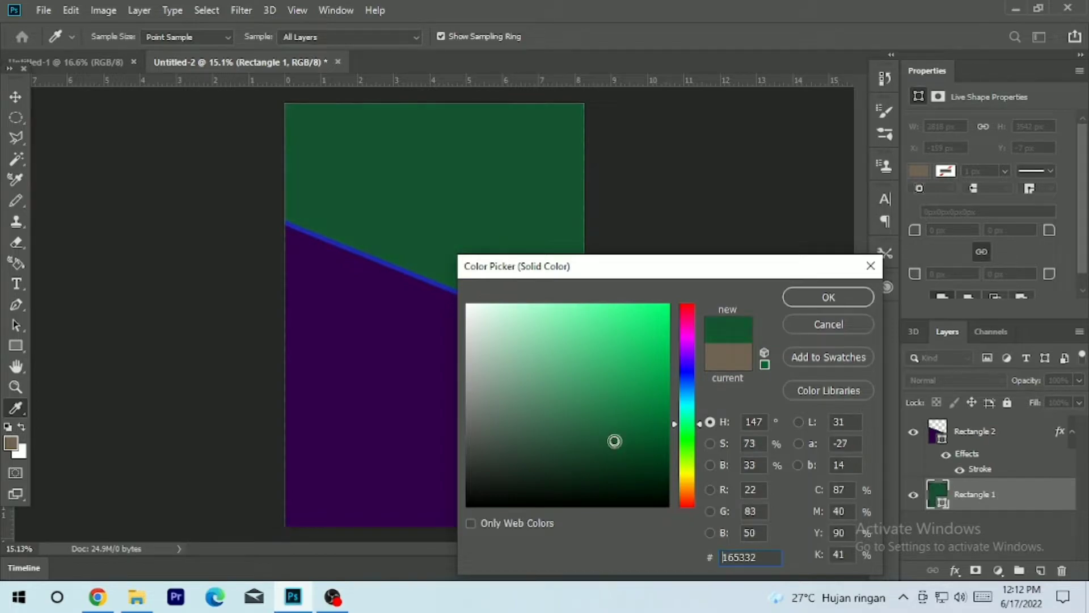
pyautogui.click(684, 377)
pyautogui.click(685, 358)
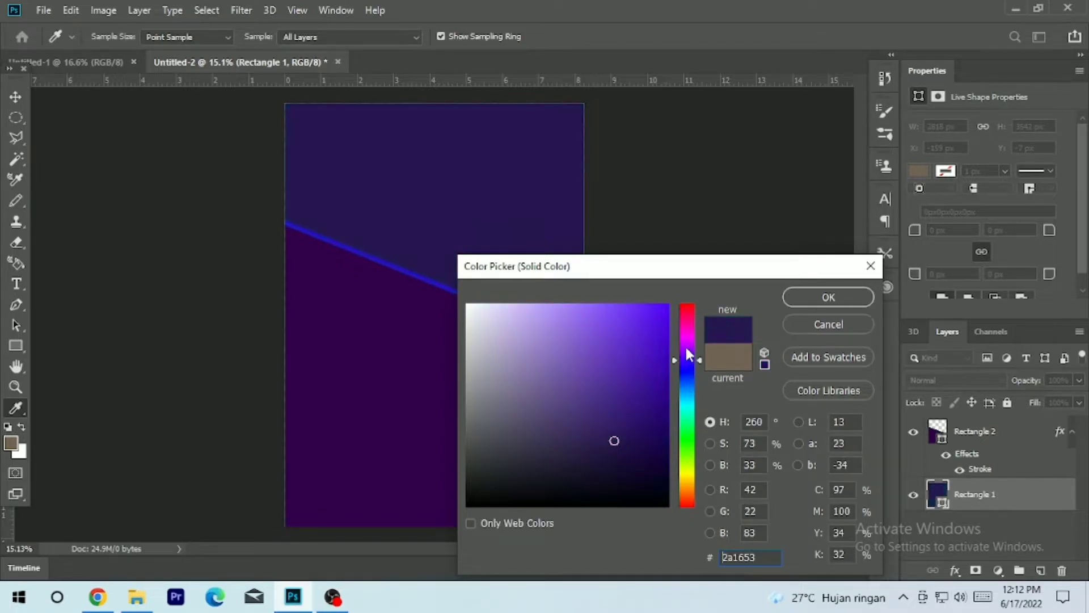
pyautogui.click(687, 349)
pyautogui.click(693, 335)
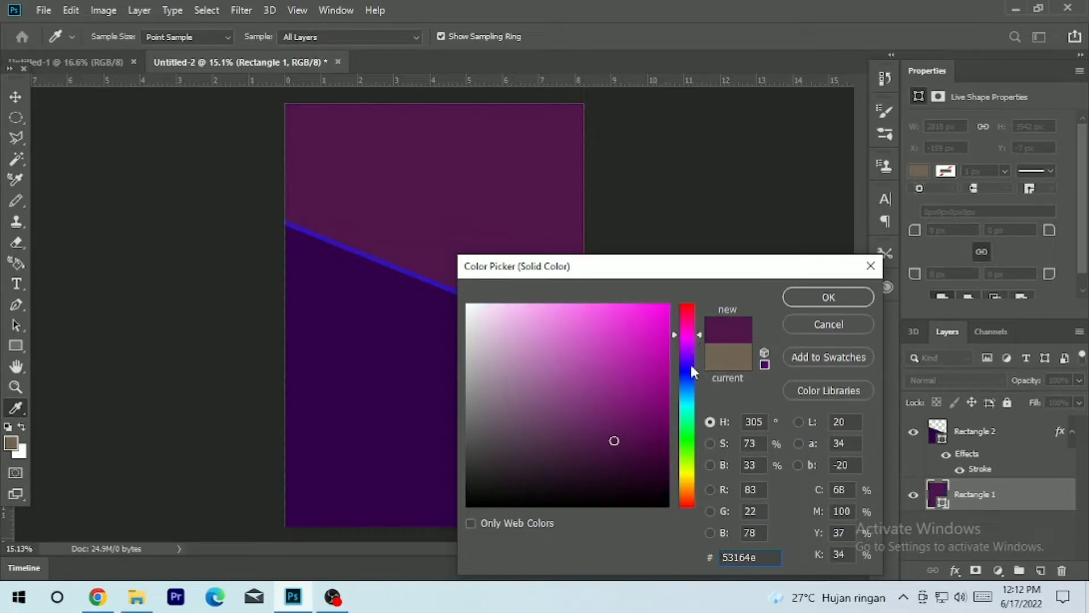
pyautogui.moveTo(550, 341)
pyautogui.mouseDown()
pyautogui.moveTo(586, 381)
pyautogui.moveTo(652, 418)
pyautogui.moveTo(636, 453)
pyautogui.mouseUp()
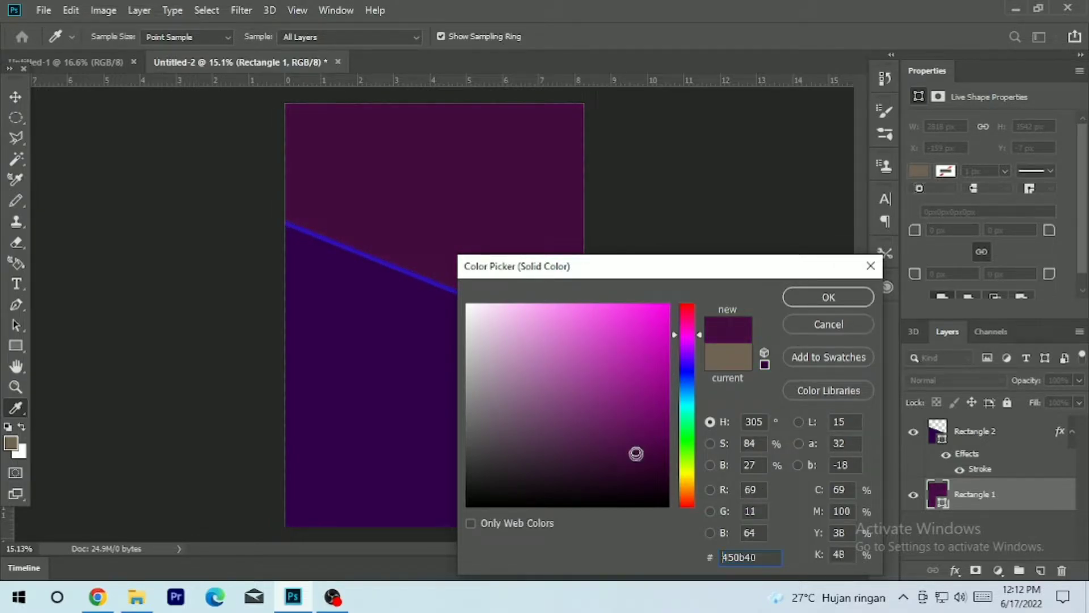
pyautogui.click(868, 301)
# Step: Change the fill colour of the slanted rectangle to dark blue (#023c64)
pyautogui.doubleClick(929, 436)
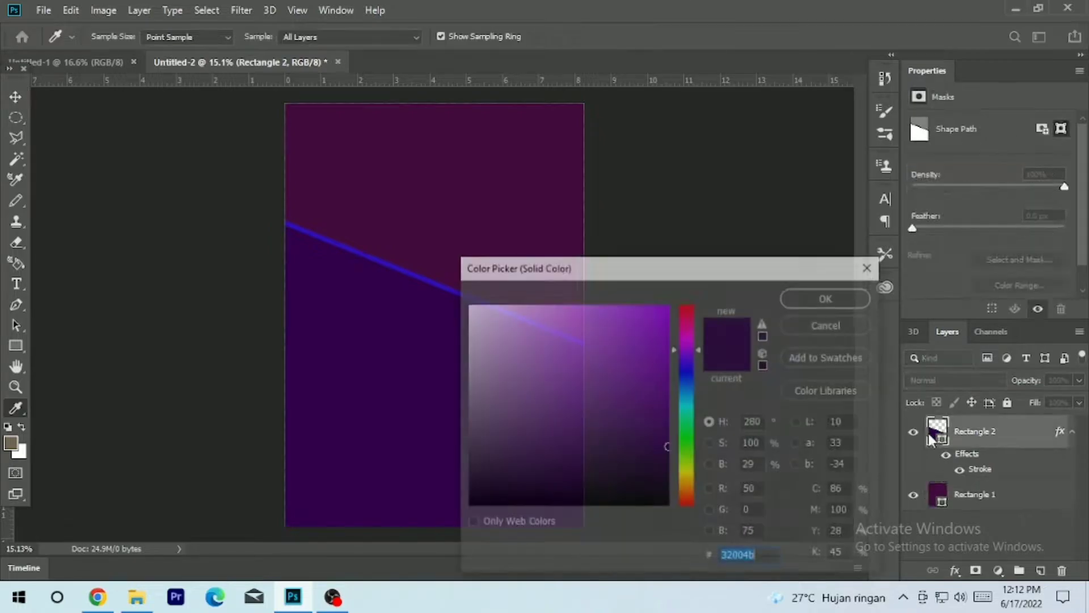
pyautogui.click(646, 409)
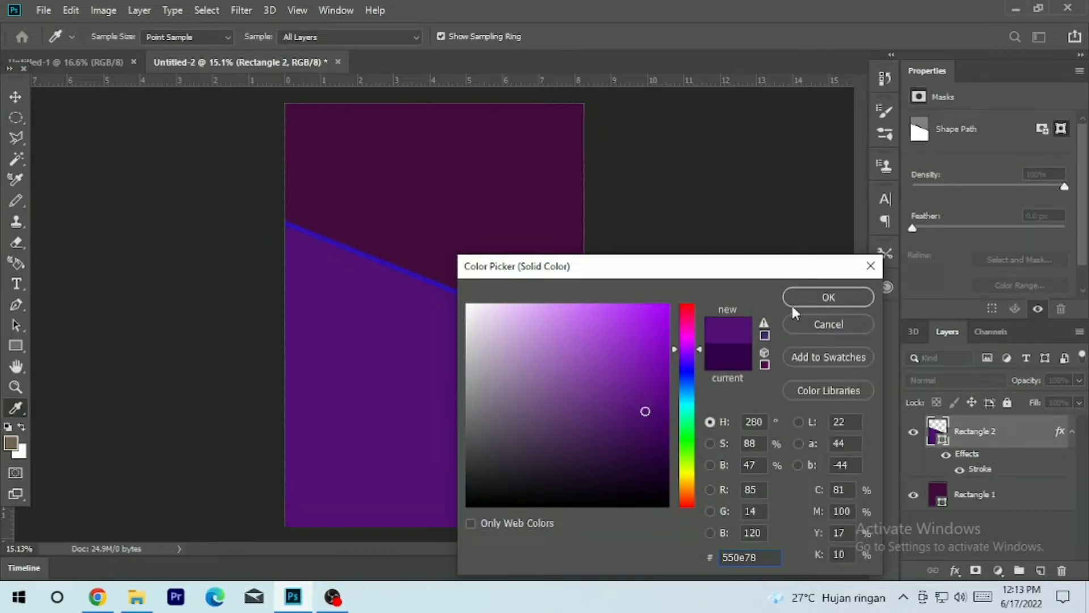
pyautogui.moveTo(658, 386)
pyautogui.mouseDown()
pyautogui.moveTo(672, 395)
pyautogui.moveTo(665, 428)
pyautogui.mouseUp()
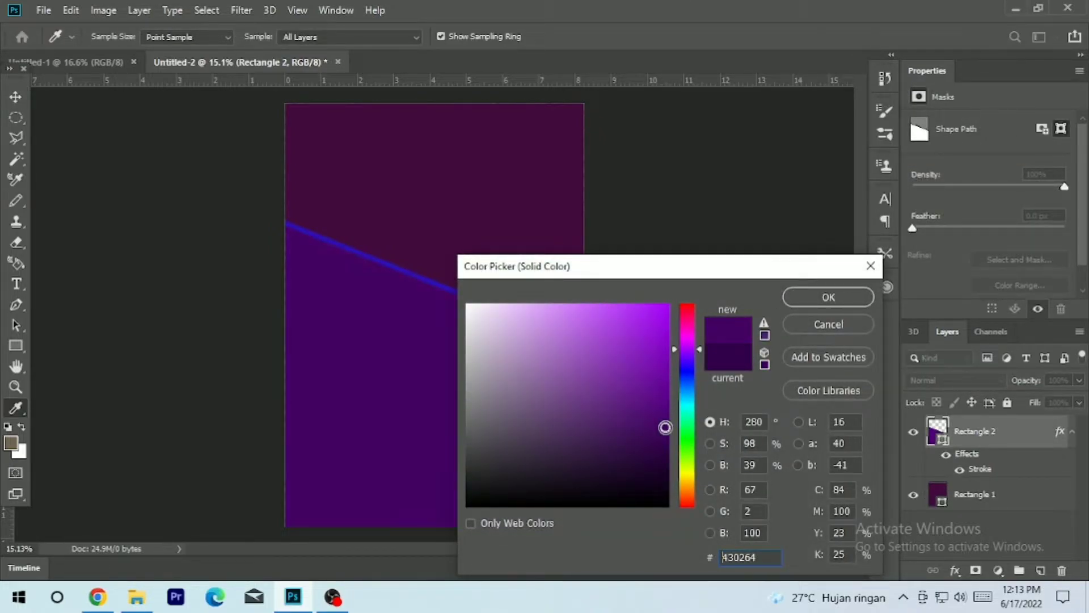
pyautogui.click(688, 391)
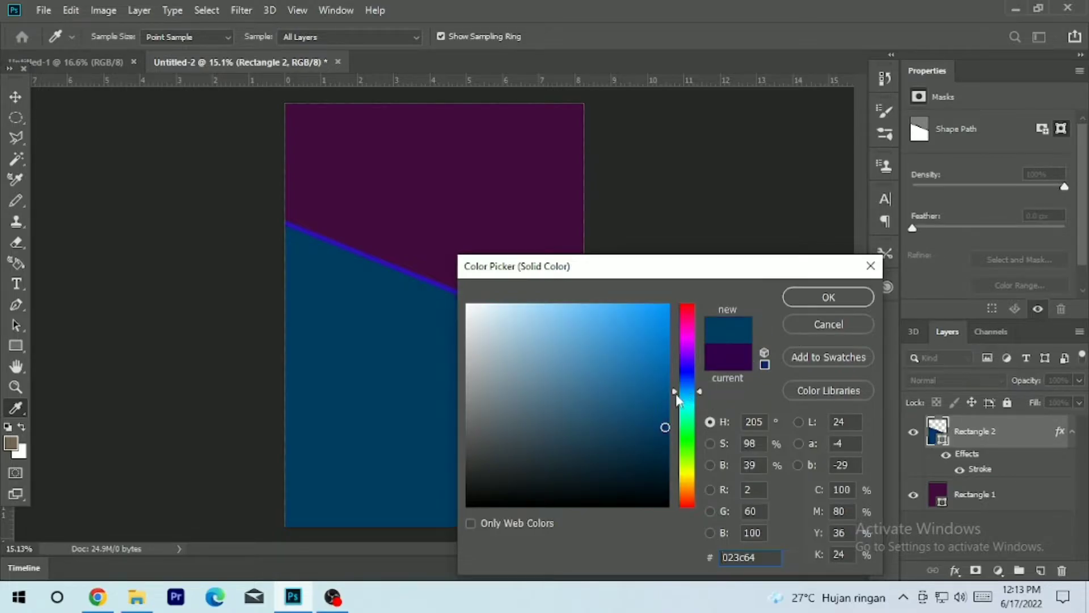
pyautogui.click(831, 299)
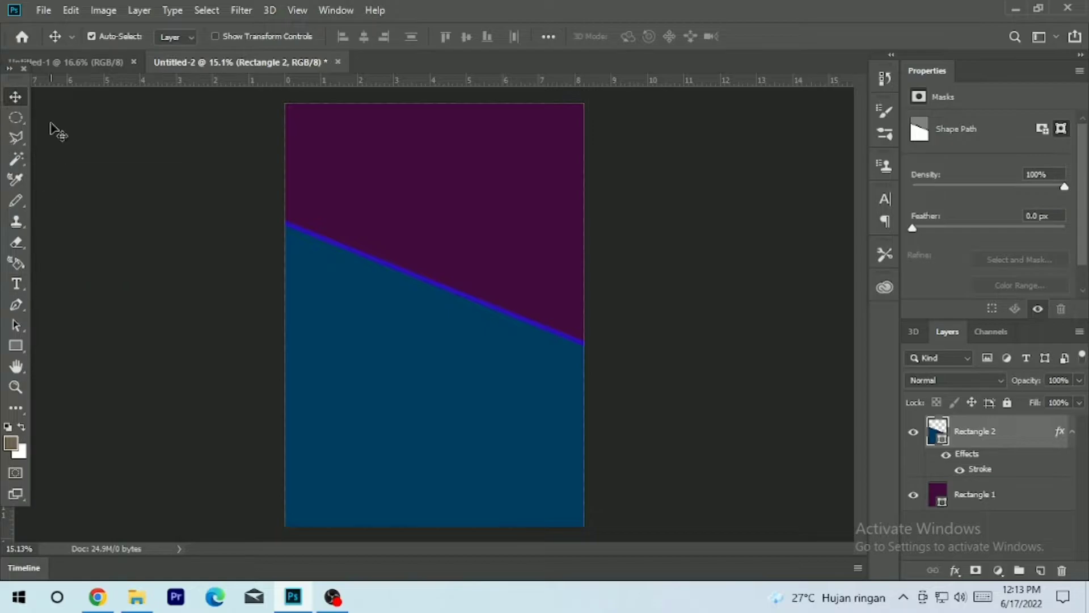
pyautogui.click(43, 11)
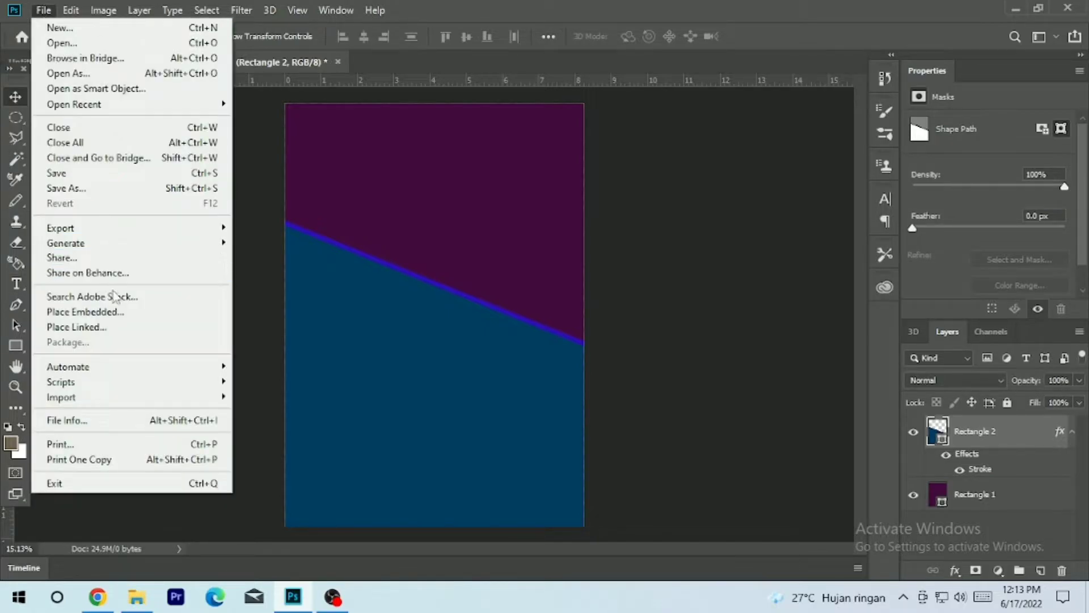
pyautogui.click(111, 312)
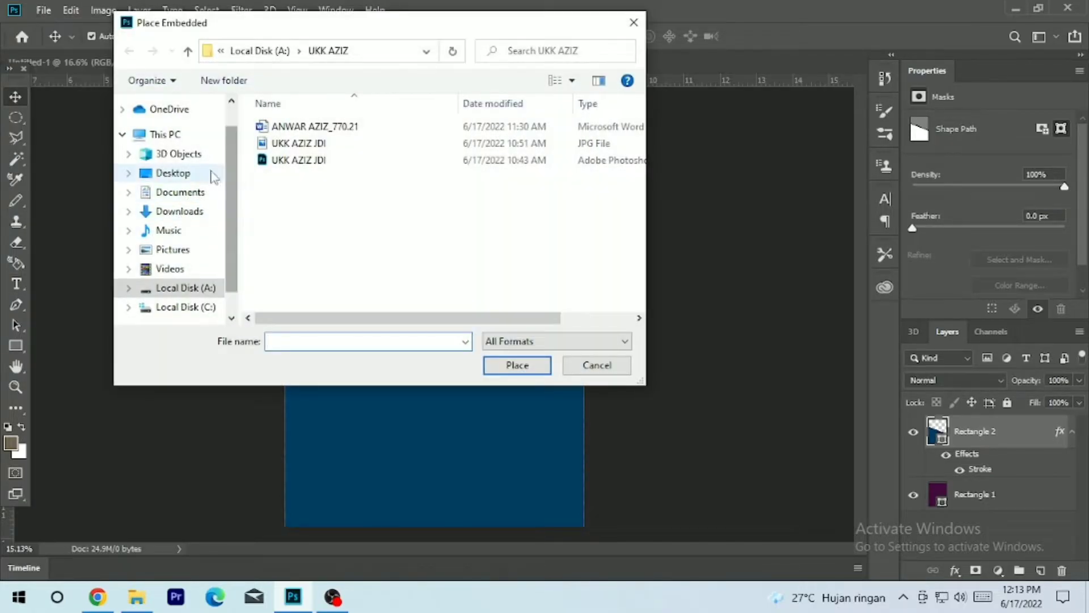
pyautogui.click(180, 211)
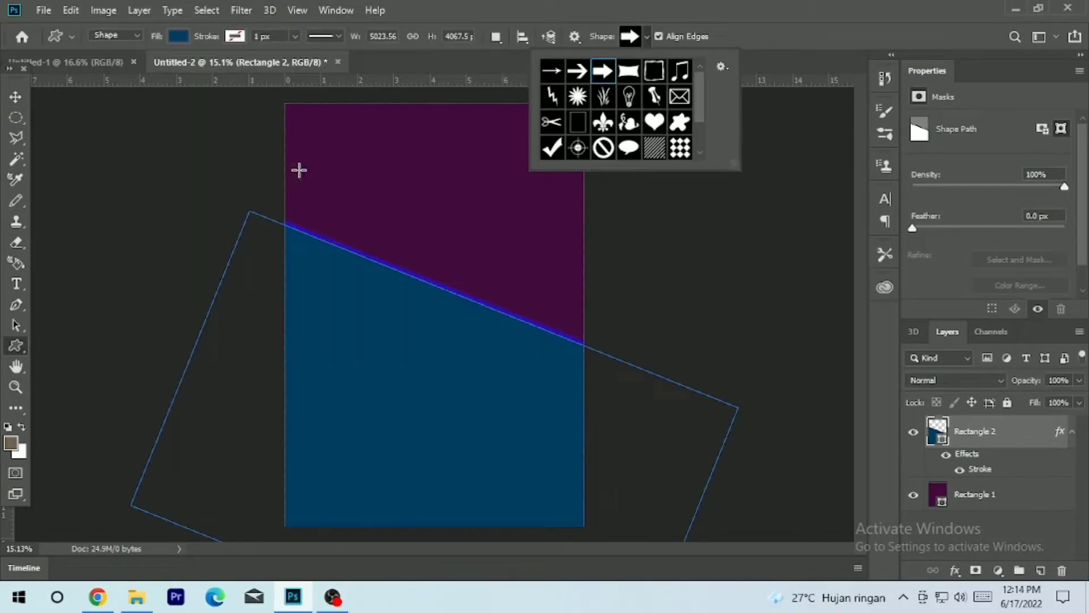
# Step: Draw a large solid block-arrow custom shape pointing right across the upper part of the page, overlapping its right edge
pyautogui.click(299, 171)
pyautogui.moveTo(342, 159); pyautogui.dragTo(644, 340)
pyautogui.press('v')
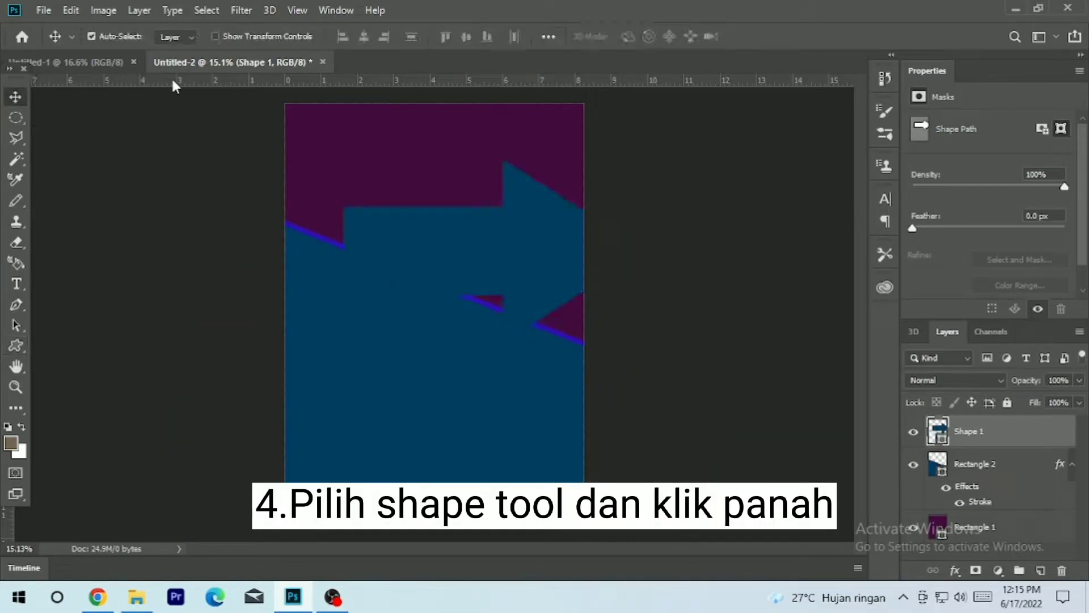
# Step: Rotate the arrow about 169° so it points left, shift it towards the page's upper right, and apply the transform
pyautogui.hotkey('ctrl', 't')
pyautogui.moveTo(670, 148); pyautogui.dragTo(319, 445)
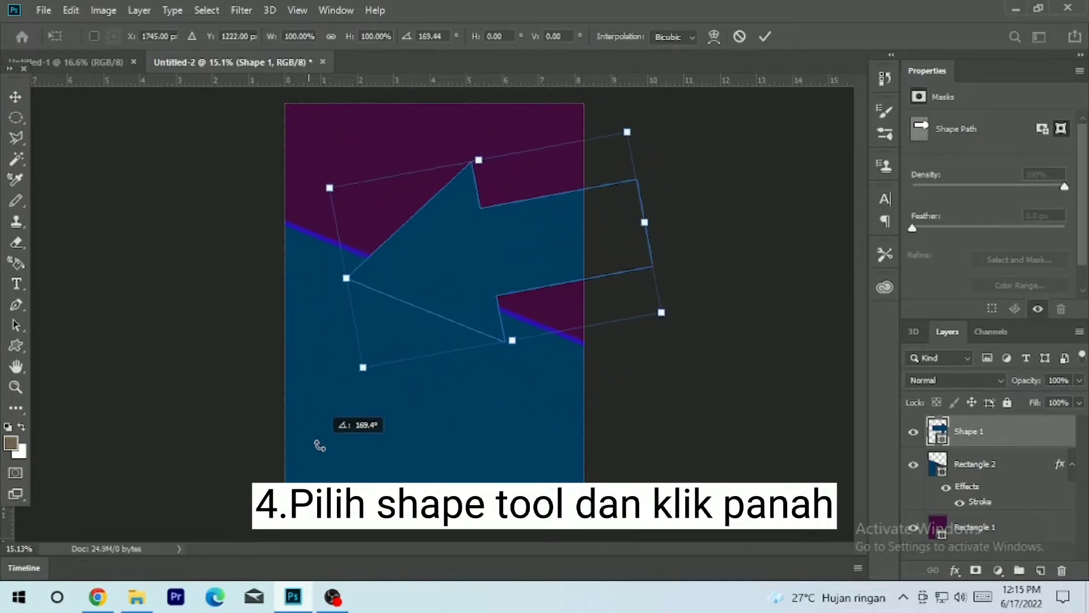
pyautogui.moveTo(474, 251); pyautogui.dragTo(540, 255)
pyautogui.press('Return')
# Step: Enlarge the arrow to about 146% × 162% and adjust its tilt so its head's lower edge runs along the slanted stripe
pyautogui.hotkey('ctrl', 't')
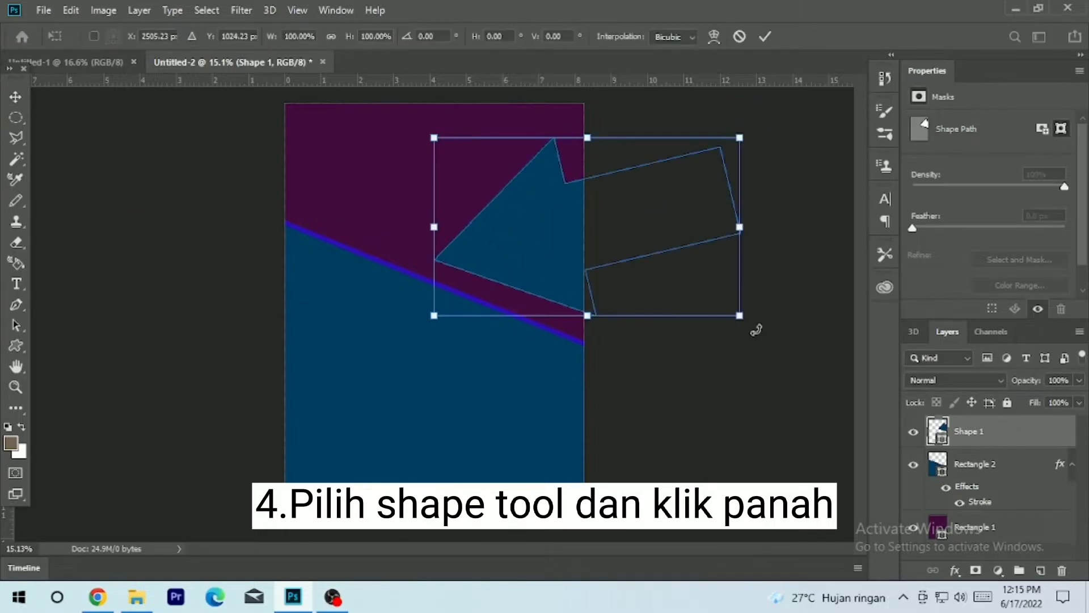
pyautogui.moveTo(761, 322); pyautogui.dragTo(759, 332)
pyautogui.moveTo(763, 126); pyautogui.dragTo(846, 80)
pyautogui.moveTo(689, 193); pyautogui.dragTo(657, 204)
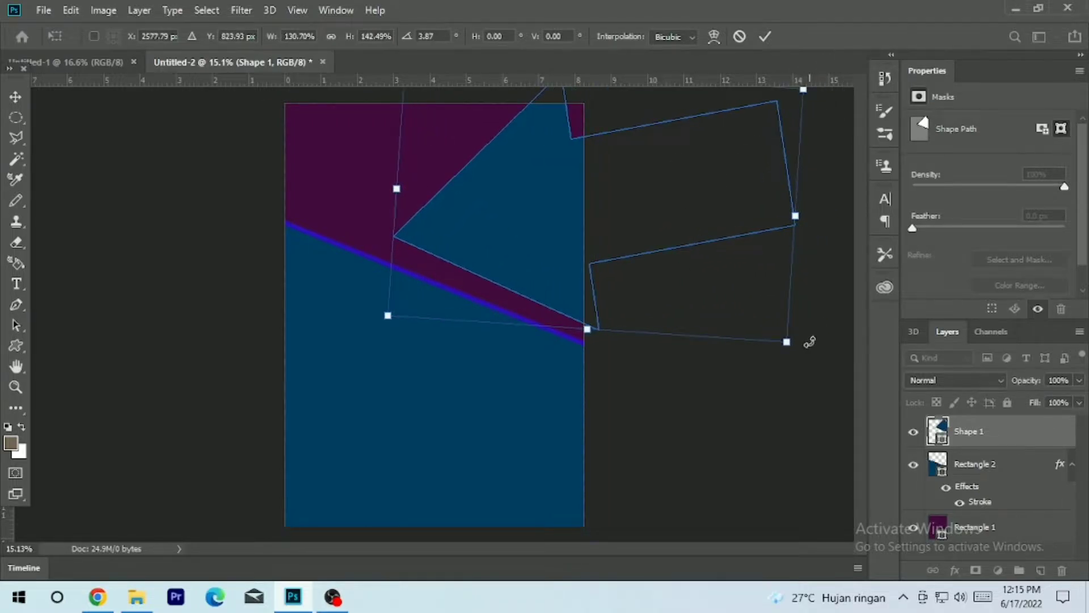
pyautogui.moveTo(791, 344); pyautogui.dragTo(834, 356)
pyautogui.moveTo(695, 298); pyautogui.dragTo(683, 297)
pyautogui.moveTo(339, 324); pyautogui.dragTo(346, 346)
# Step: Apply the transform and change the arrow's fill colour to blue (#0e1ebb)
pyautogui.doubleClick(938, 430)
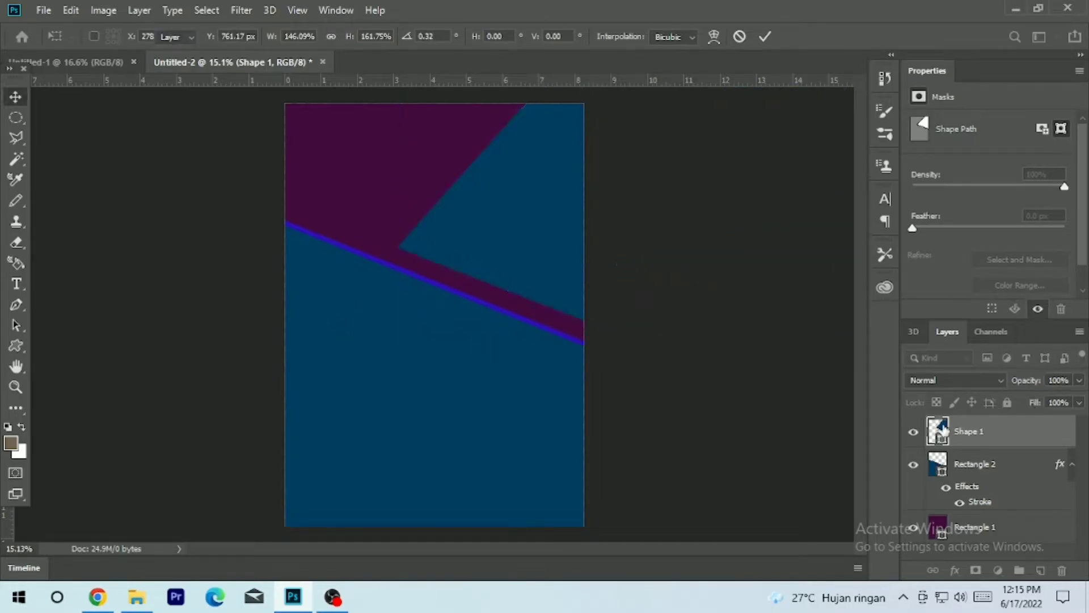
pyautogui.click(654, 357)
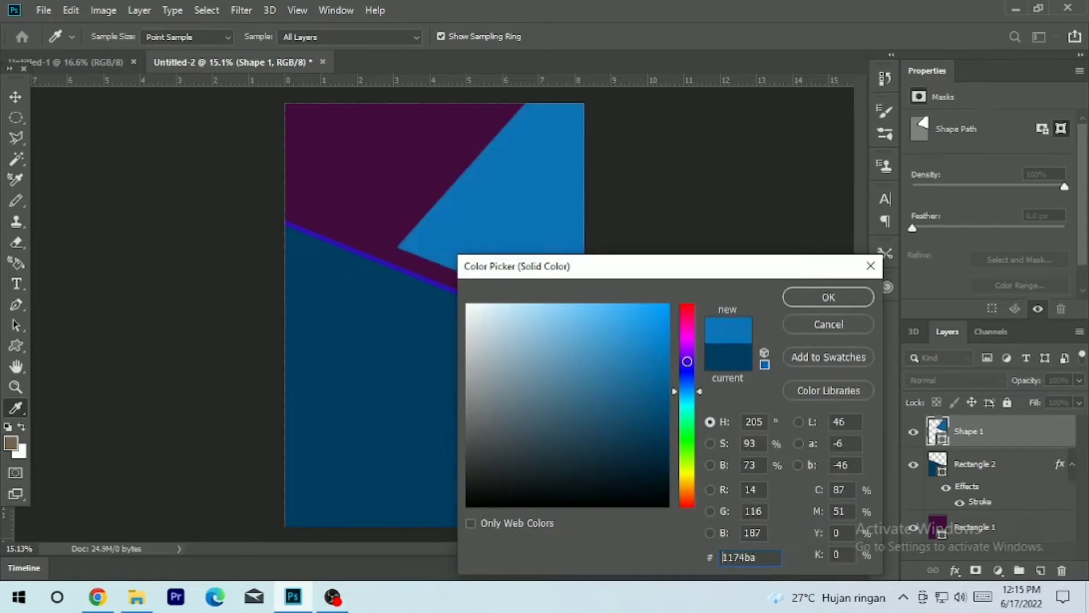
pyautogui.click(687, 374)
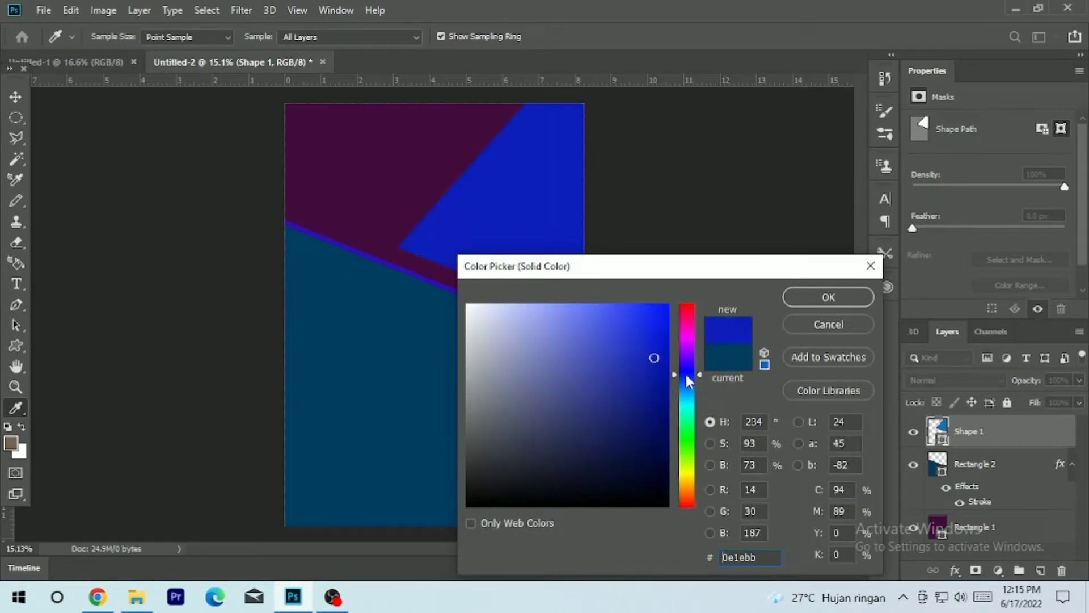
pyautogui.click(710, 444)
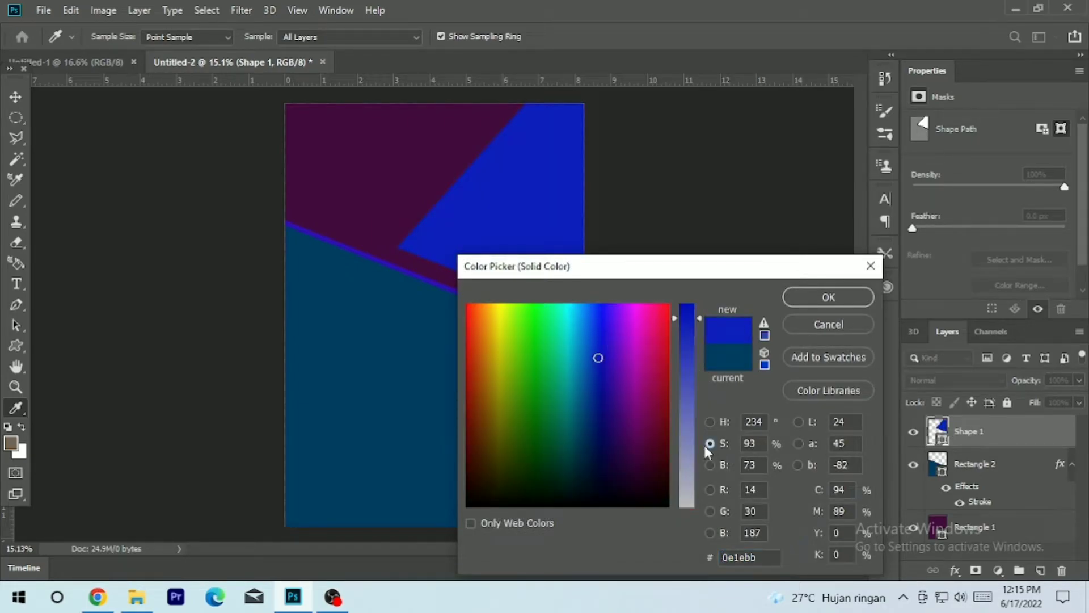
pyautogui.click(817, 297)
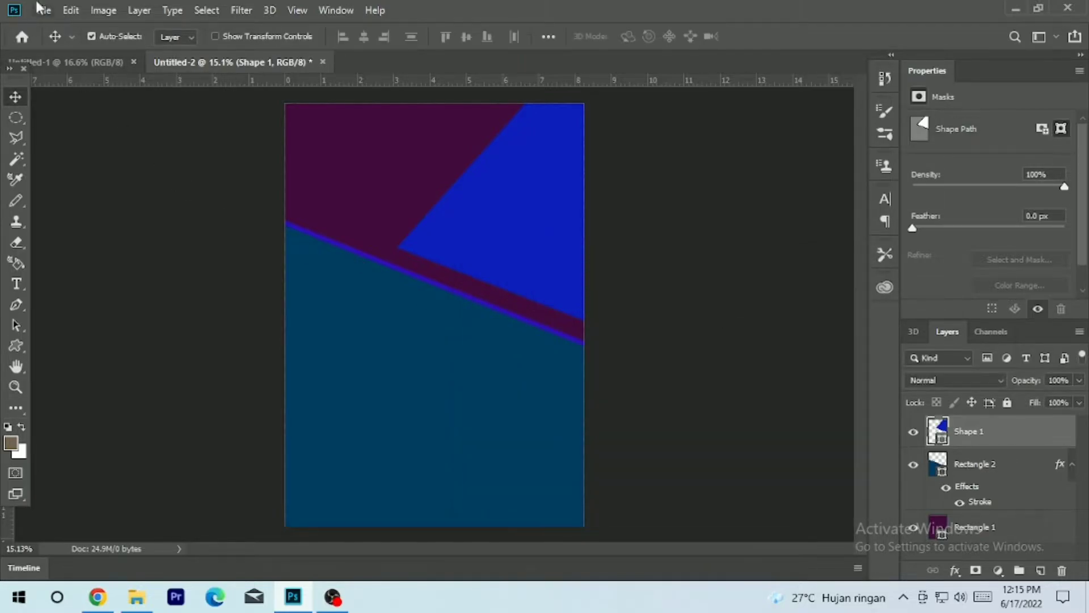
# Step: Place the editor image from Downloads as embedded over the arrow and clip it to the arrow shape with a clipping mask
pyautogui.click(43, 10)
pyautogui.click(111, 316)
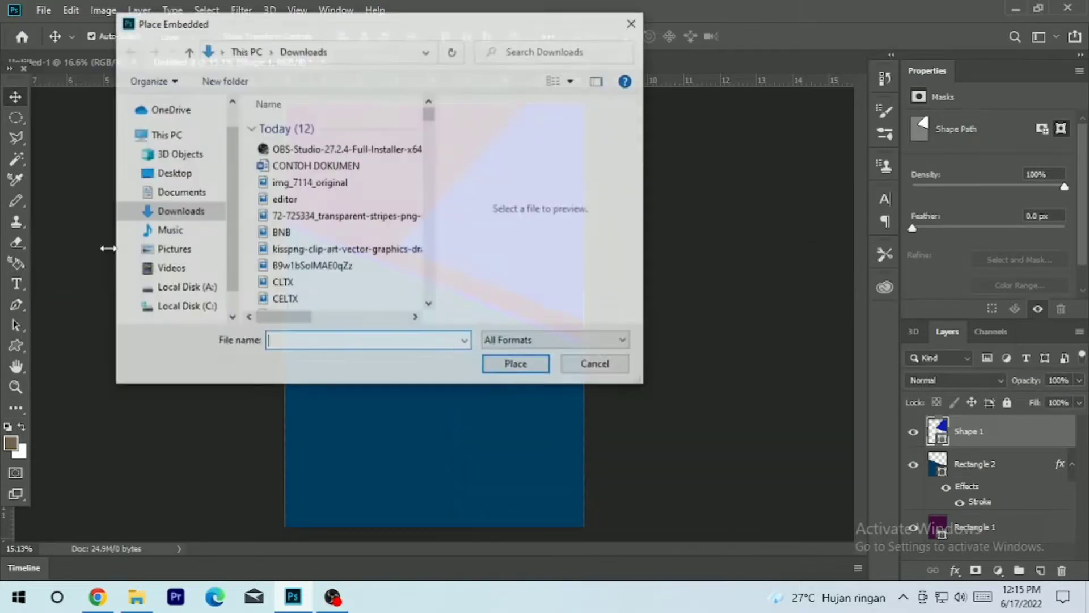
pyautogui.click(314, 201)
pyautogui.click(518, 373)
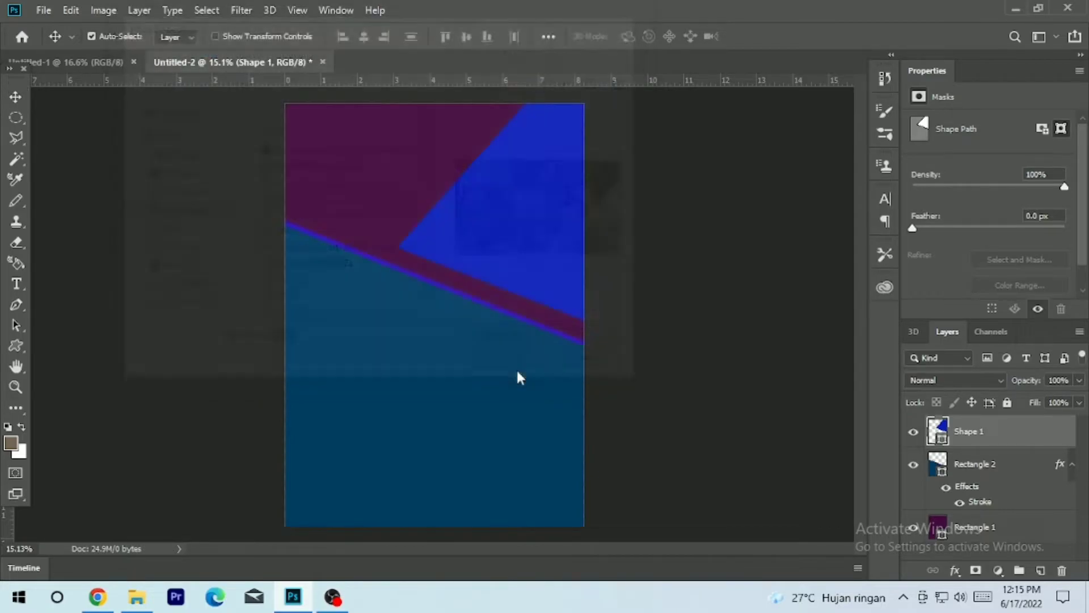
pyautogui.moveTo(502, 322); pyautogui.dragTo(625, 204)
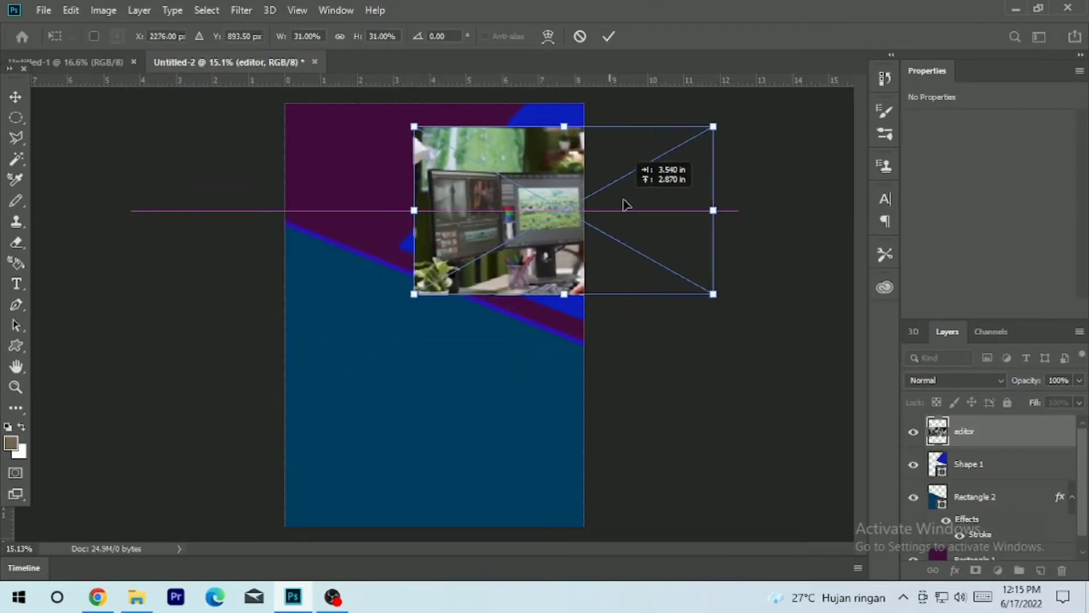
pyautogui.press('Return')
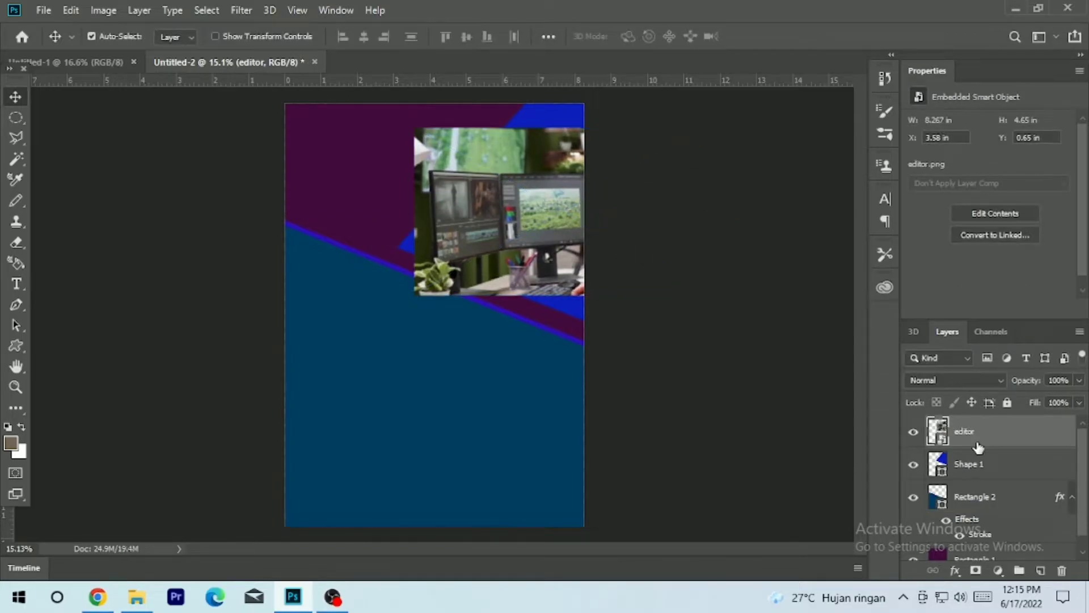
pyautogui.rightClick(978, 447)
pyautogui.click(816, 348)
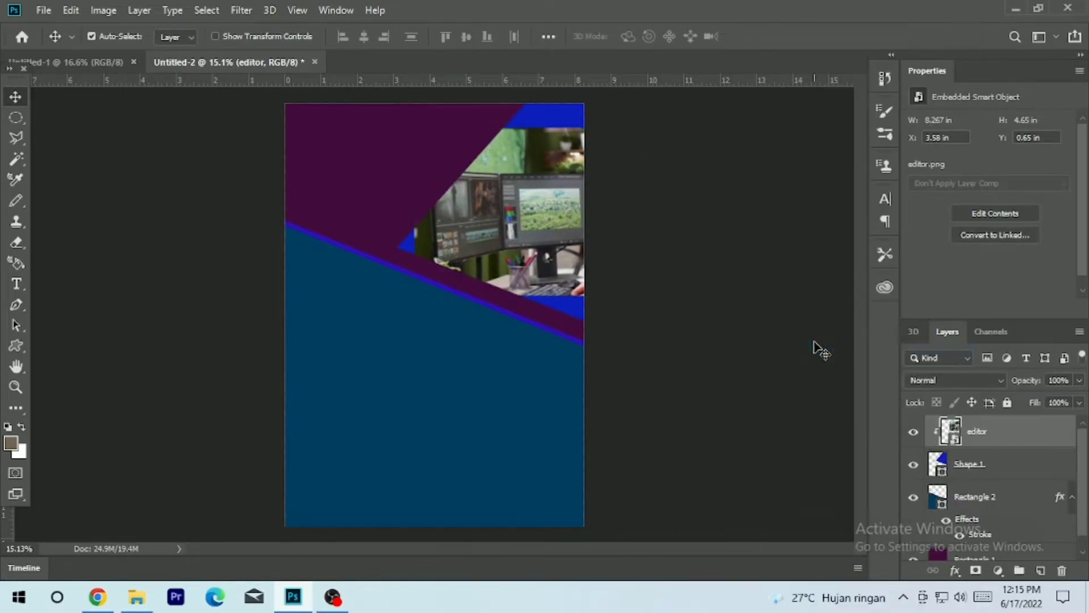
# Step: Enlarge the clipped editor image to about 39.35% and shift it so it covers the visible arrow up to the page's top edge
pyautogui.hotkey('ctrl', 't')
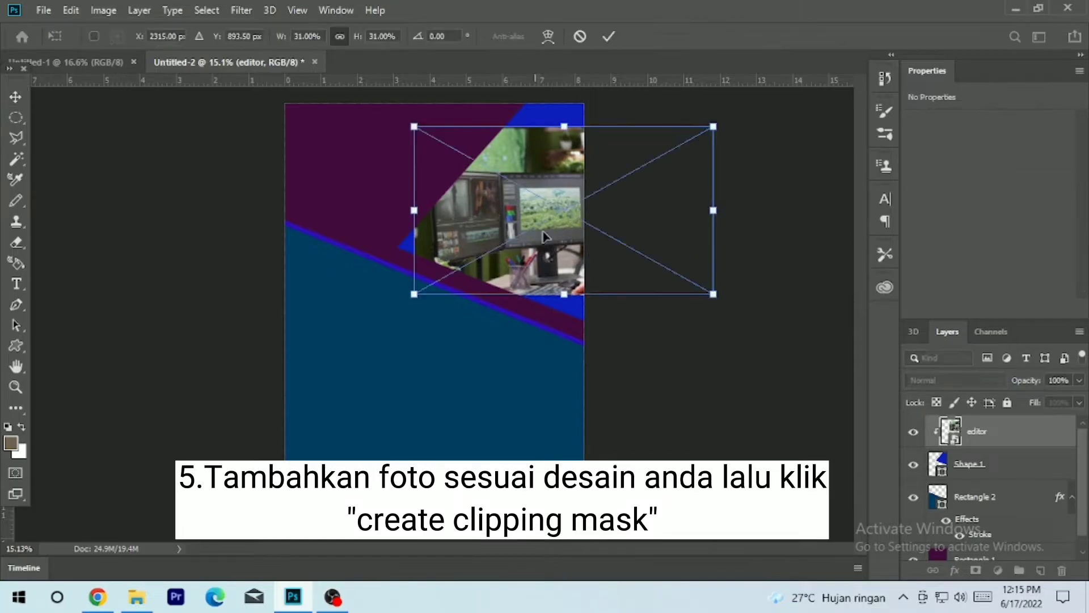
pyautogui.moveTo(711, 294); pyautogui.dragTo(769, 358)
pyautogui.moveTo(596, 268); pyautogui.dragTo(535, 265)
pyautogui.press('Return')
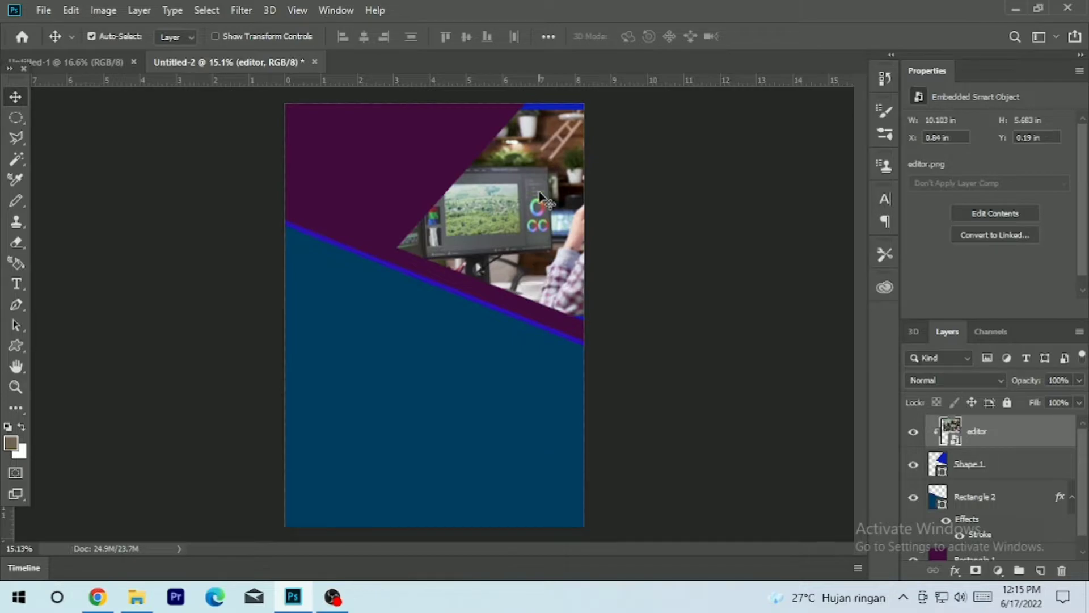
pyautogui.hotkey('ctrl', 't')
pyautogui.moveTo(494, 109); pyautogui.dragTo(489, 103)
pyautogui.moveTo(688, 212); pyautogui.dragTo(677, 210)
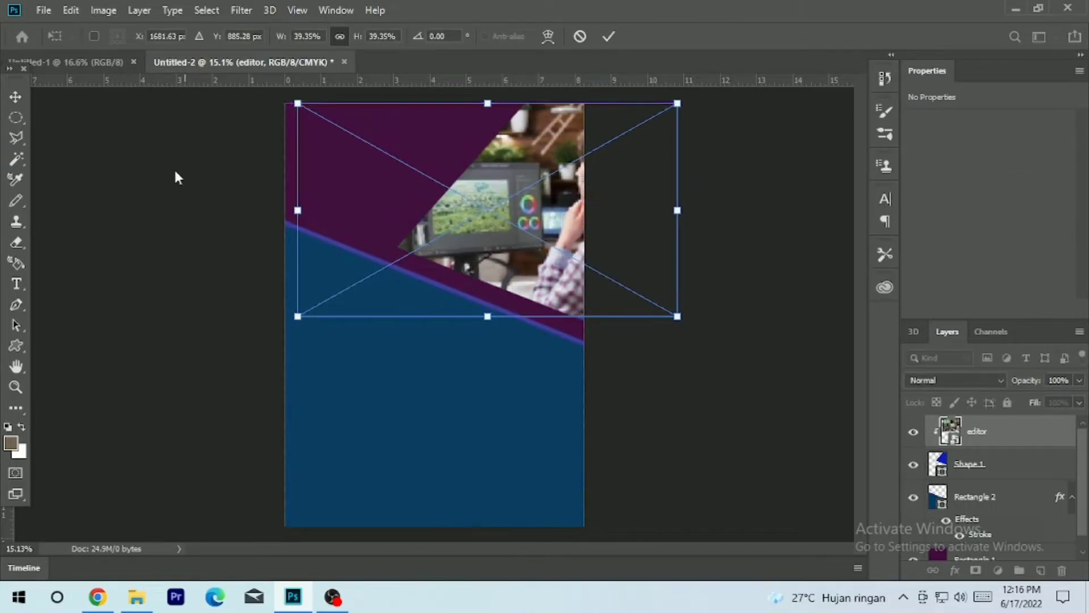
pyautogui.click(15, 96)
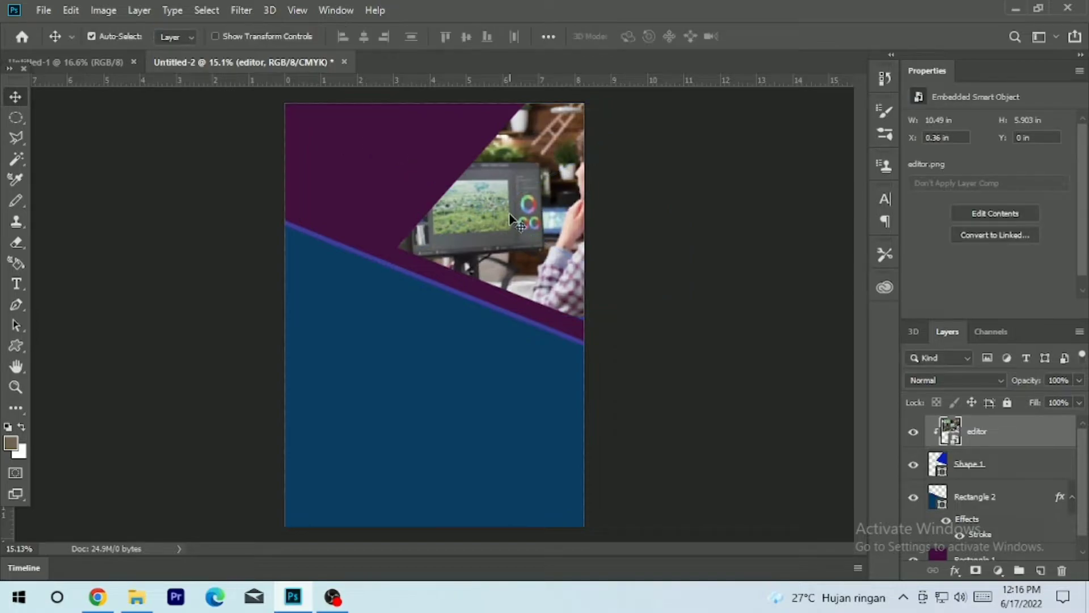
# Step: Enlarge the arrow shape to about 113% × 107%, tilt it slightly, move it further left along the stripe, and apply the transform
pyautogui.click(997, 465)
pyautogui.hotkey('ctrl', 't')
pyautogui.moveTo(719, 292); pyautogui.dragTo(666, 277)
pyautogui.moveTo(798, 324); pyautogui.dragTo(816, 324)
pyautogui.moveTo(834, 335); pyautogui.dragTo(849, 351)
pyautogui.moveTo(766, 329)
pyautogui.mouseDown()
pyautogui.moveTo(756, 323)
pyautogui.moveTo(769, 315)
pyautogui.mouseUp()
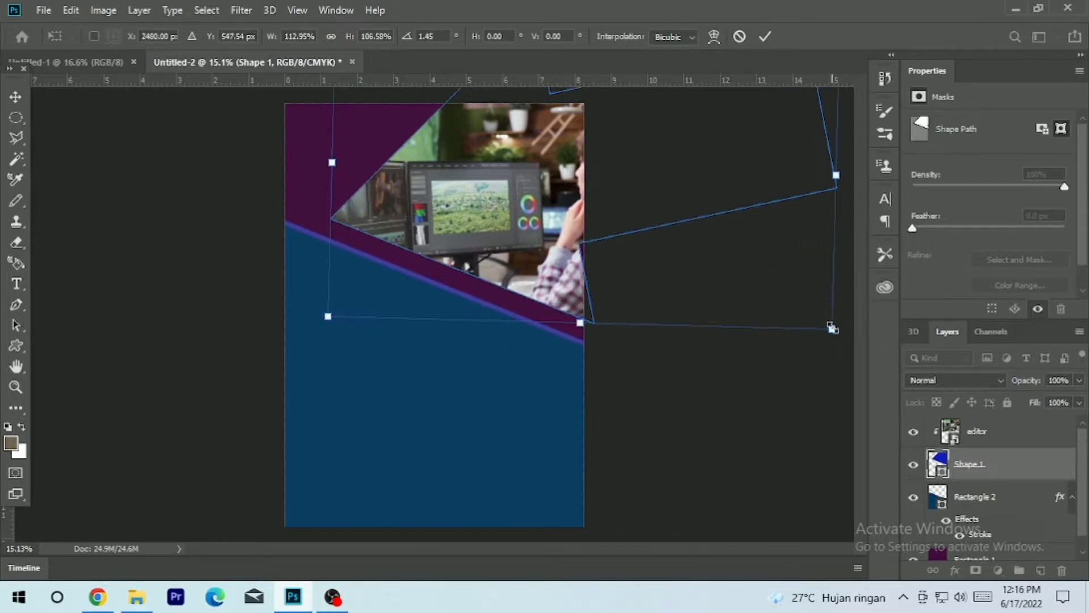
pyautogui.press('Return')
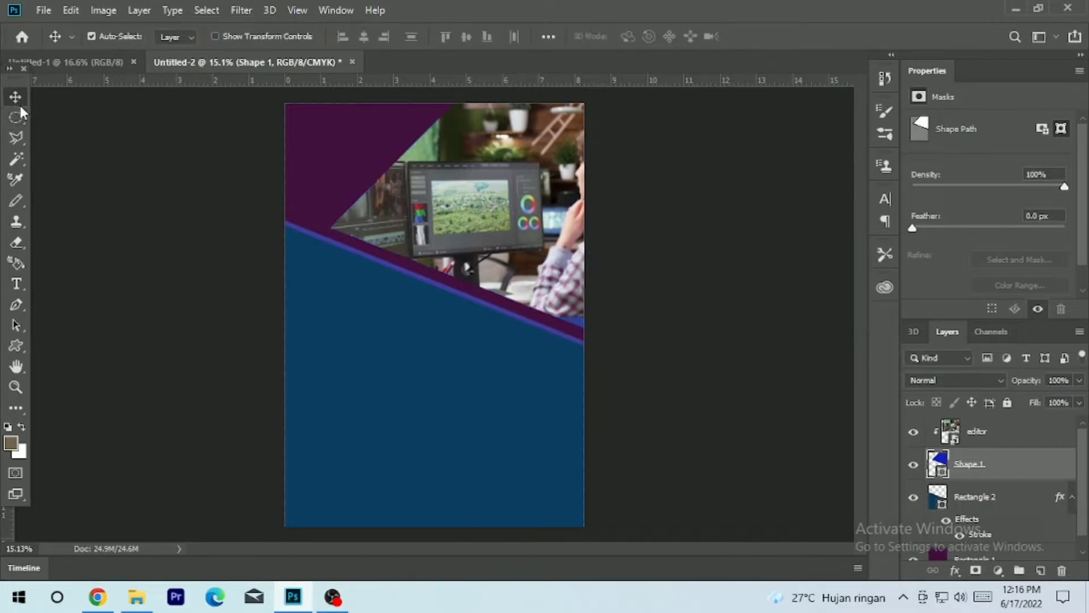
# Step: Shift the clipped editor image further left, enlarge it to about 42.89% flush with the page's top edge, and apply the transform
pyautogui.moveTo(523, 225); pyautogui.dragTo(497, 233)
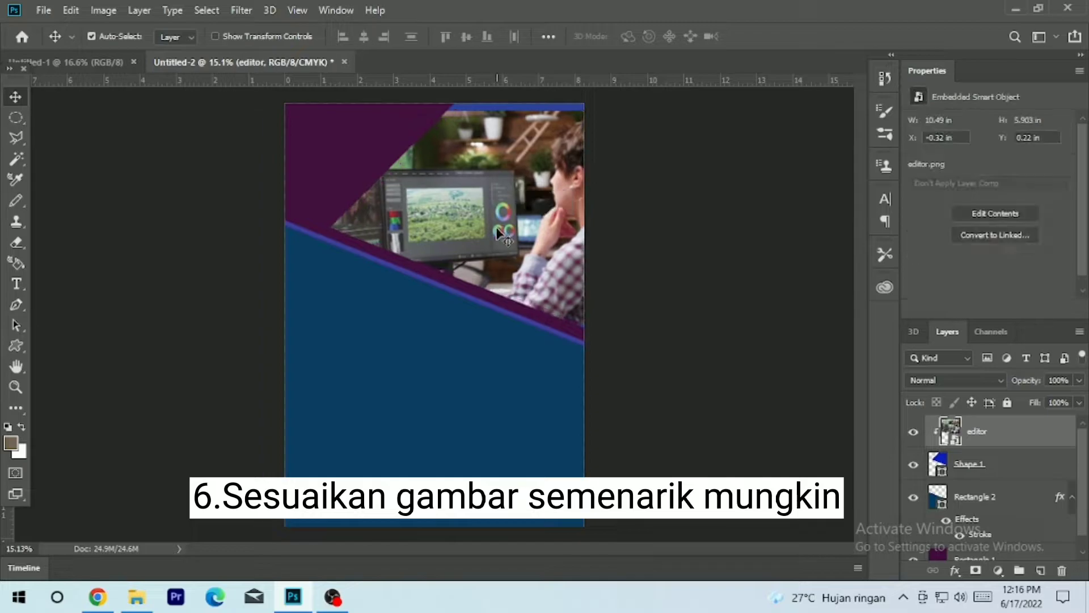
pyautogui.hotkey('ctrl', 't')
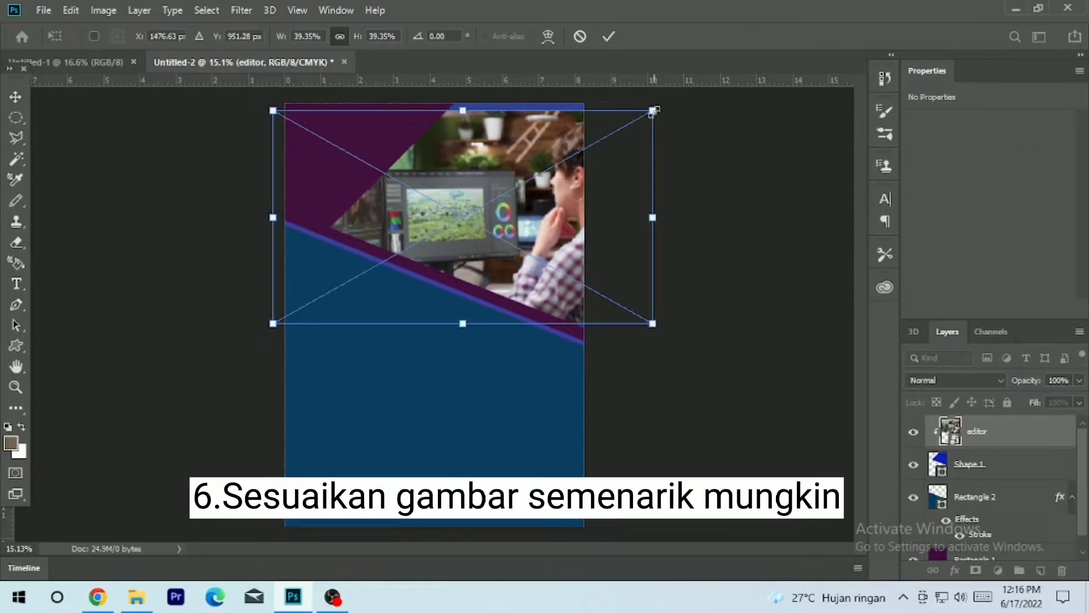
pyautogui.moveTo(654, 109); pyautogui.dragTo(662, 102)
pyautogui.moveTo(620, 173); pyautogui.dragTo(618, 171)
pyautogui.moveTo(470, 114); pyautogui.dragTo(471, 103)
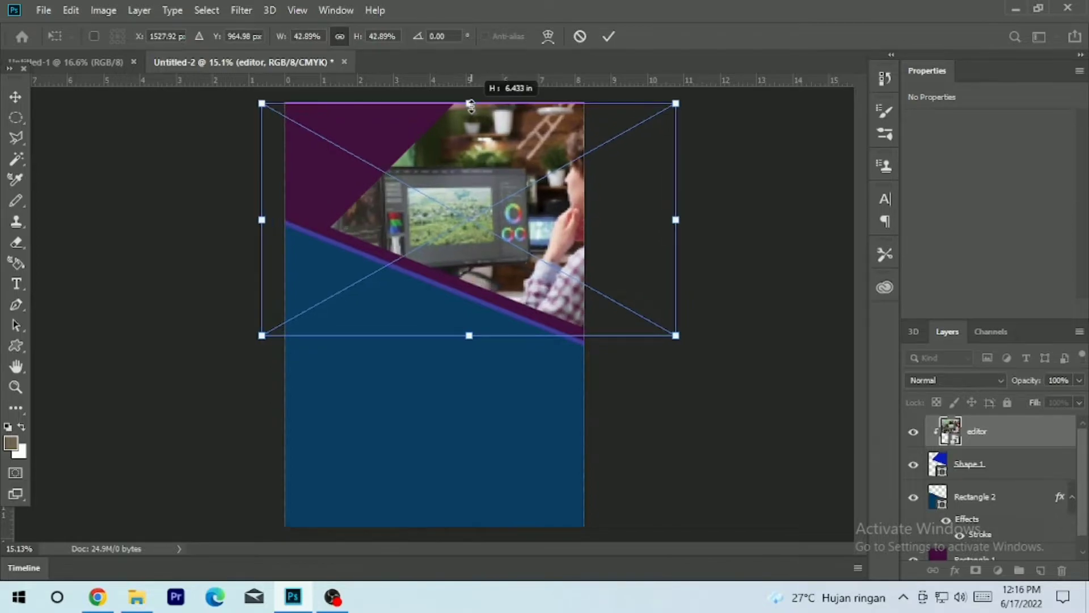
pyautogui.press('Return')
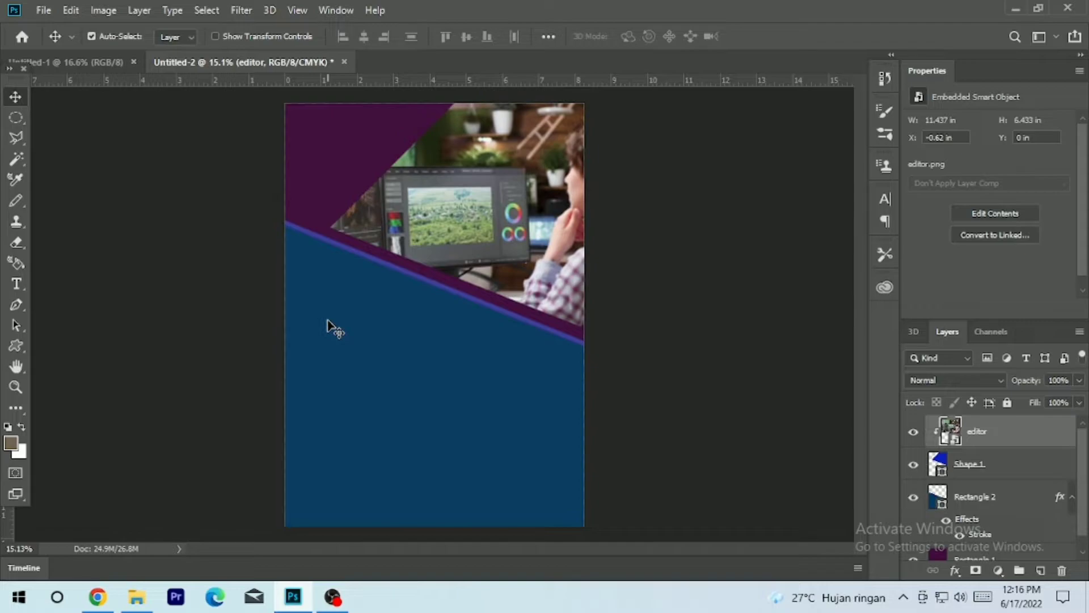
# Step: Add a paragraph text box across the purple corner at the top of the page and enter the title "EDITOR"
pyautogui.click(16, 283)
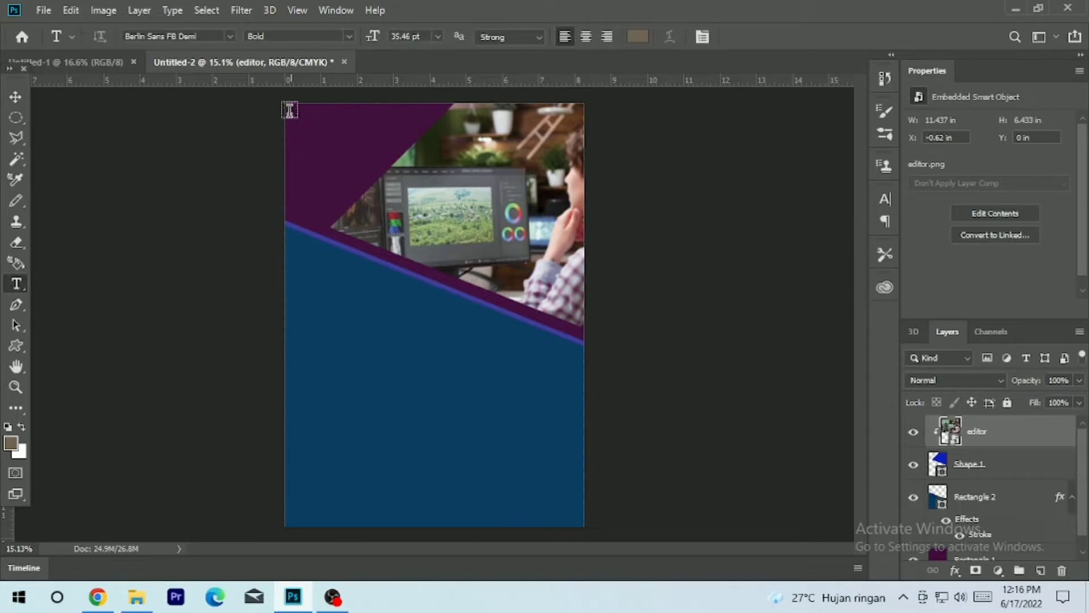
pyautogui.moveTo(456, 111); pyautogui.dragTo(285, 144)
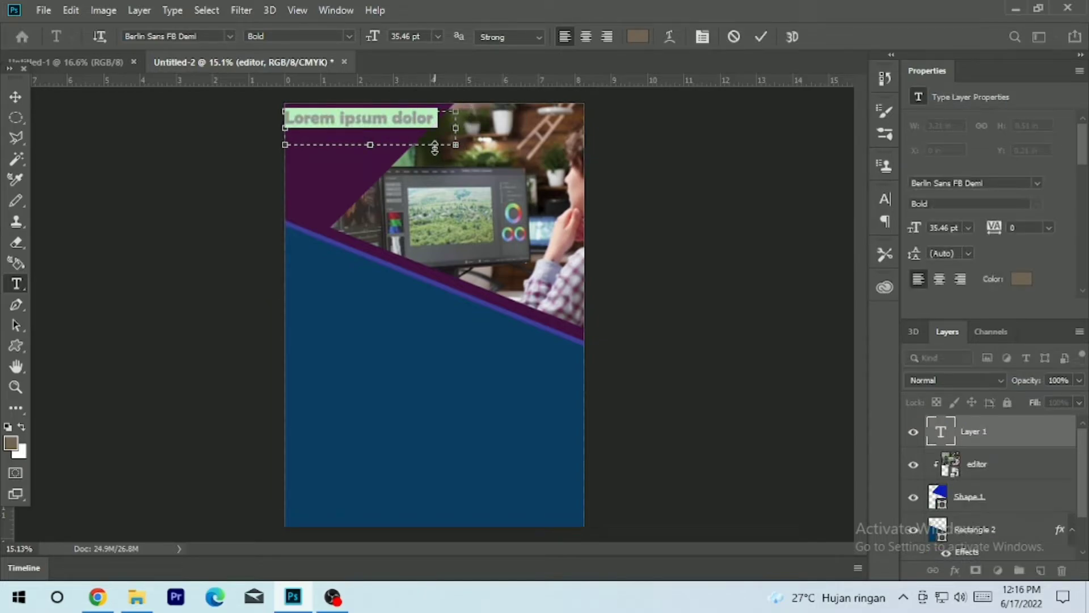
pyautogui.write('D')
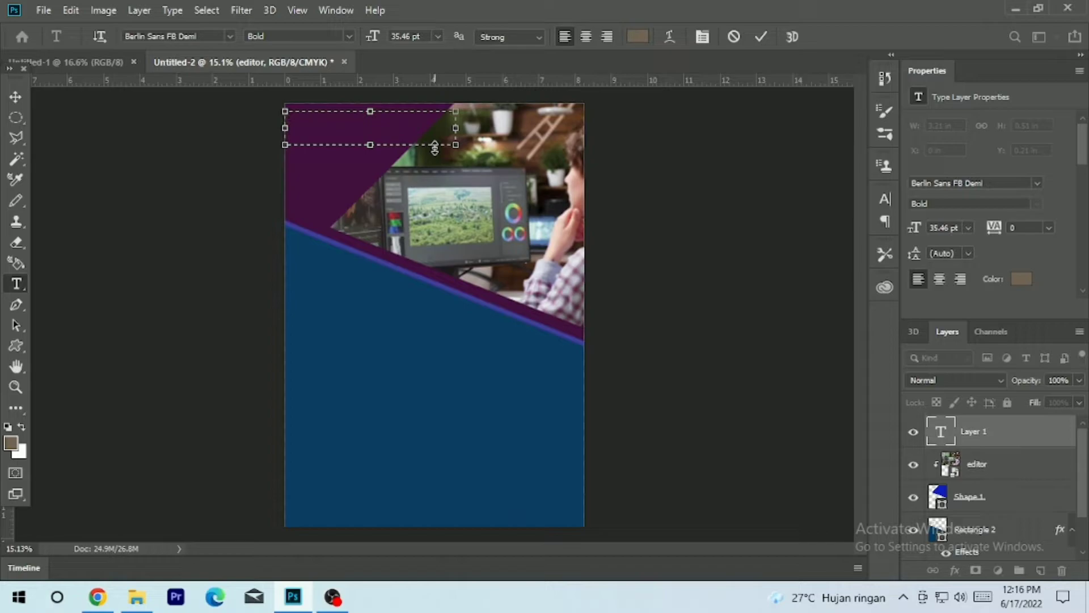
pyautogui.write('ED')
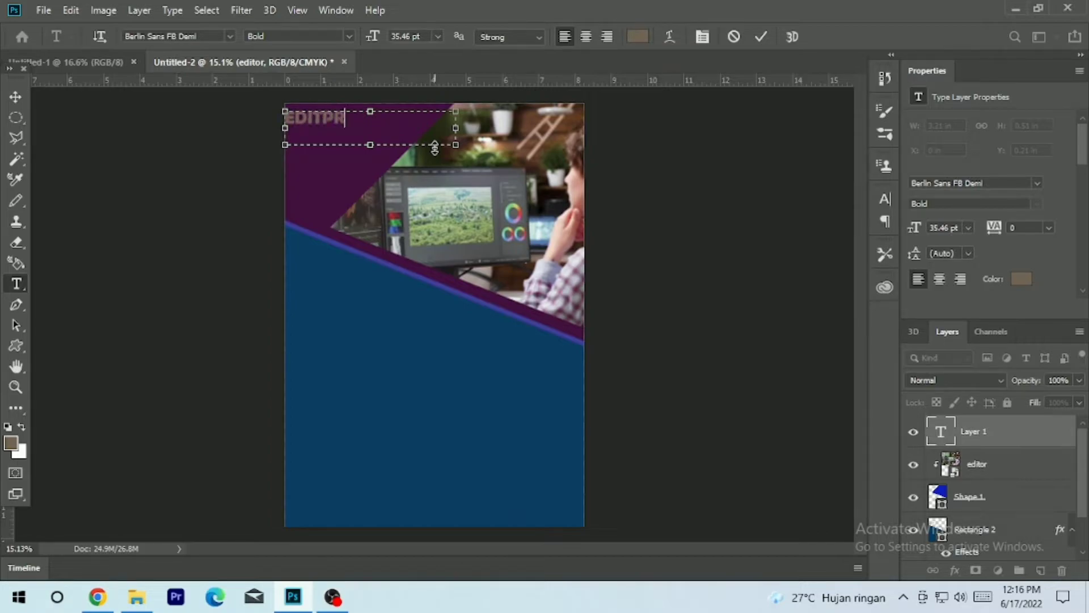
pyautogui.write('ITOR')
# Step: Scale the EDITOR title to about 167%, place it in the page's upper-left purple corner, and apply the transform
pyautogui.click(17, 97)
pyautogui.moveTo(309, 120); pyautogui.dragTo(335, 125)
pyautogui.hotkey('ctrl', 't')
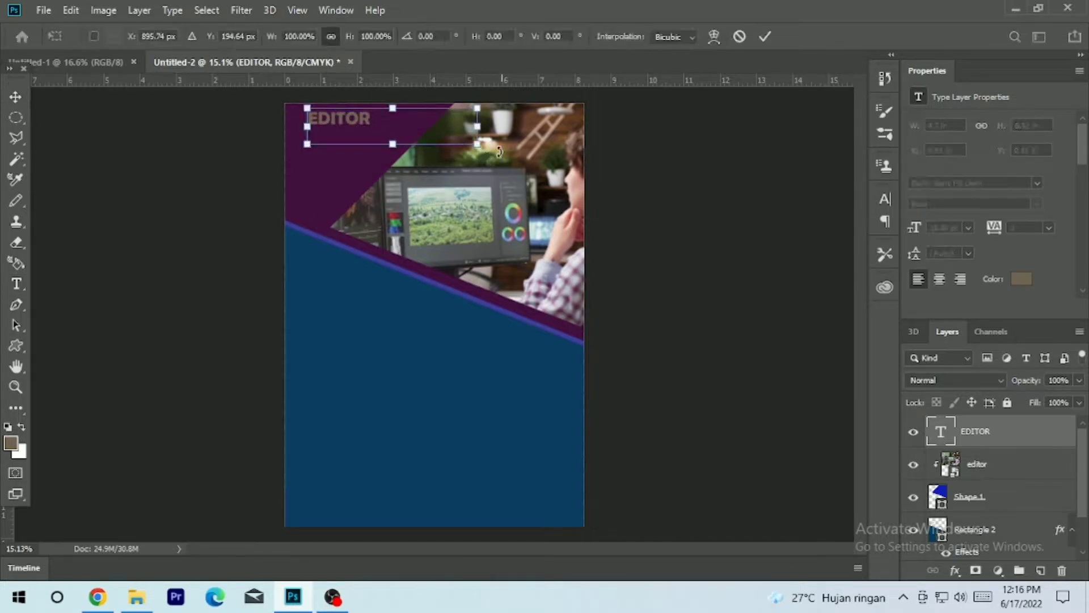
pyautogui.moveTo(478, 144)
pyautogui.mouseDown()
pyautogui.moveTo(590, 165)
pyautogui.moveTo(472, 129)
pyautogui.mouseUp()
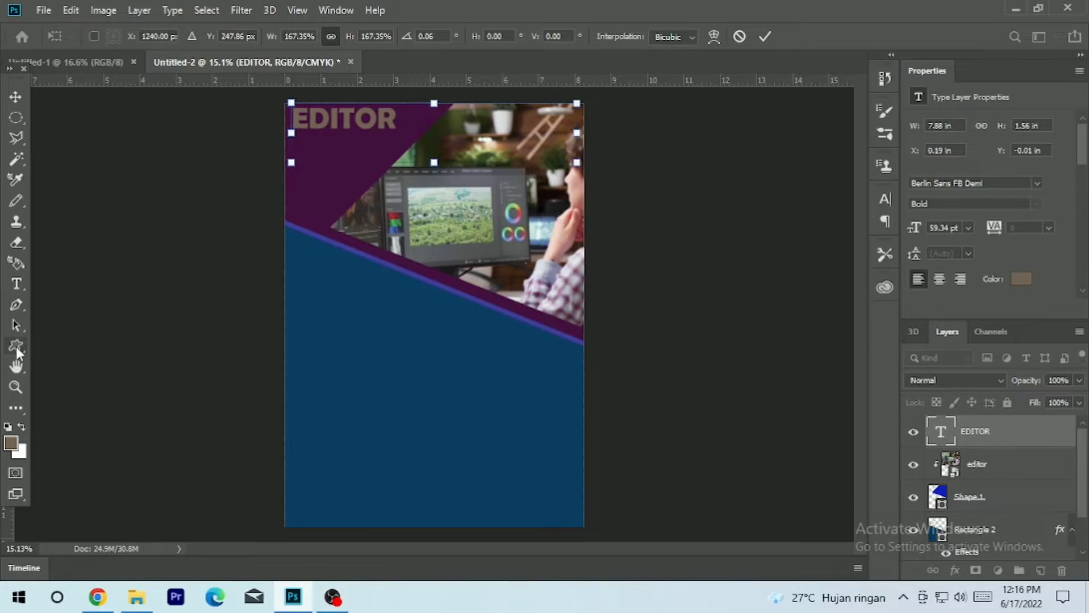
pyautogui.click(16, 286)
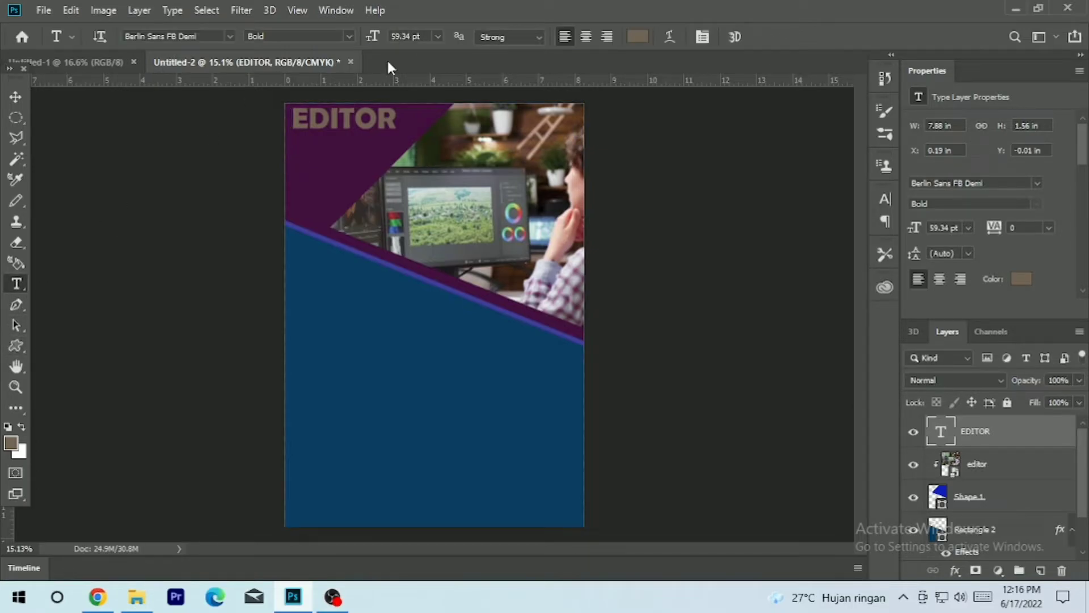
# Step: Change the EDITOR title's text colour to light blue (#94aeee)
pyautogui.doubleClick(339, 118)
pyautogui.click(637, 36)
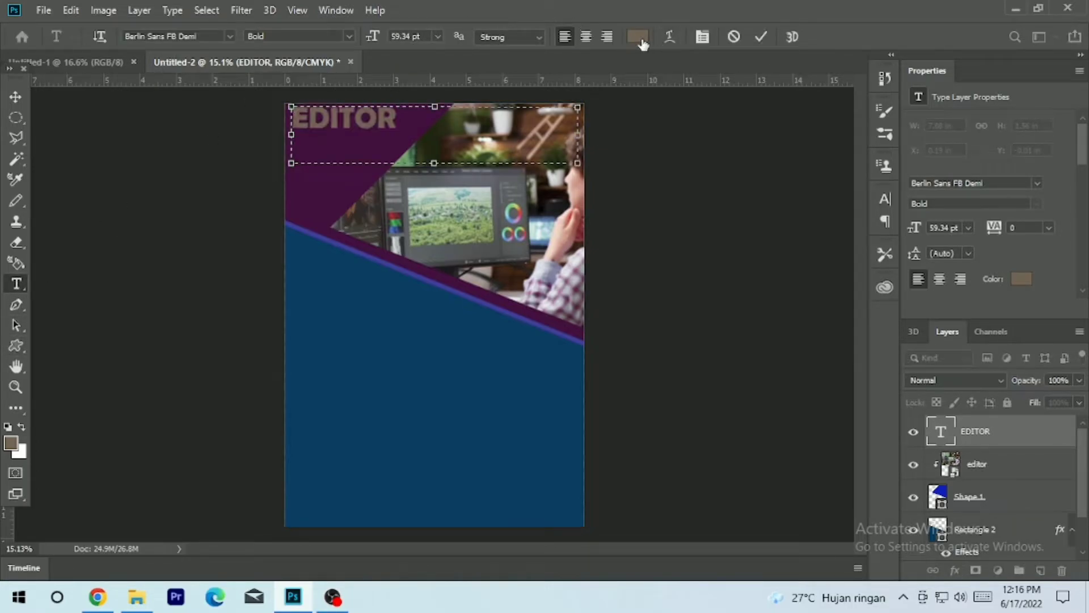
pyautogui.click(635, 318)
pyautogui.click(628, 340)
pyautogui.moveTo(635, 354); pyautogui.dragTo(669, 382)
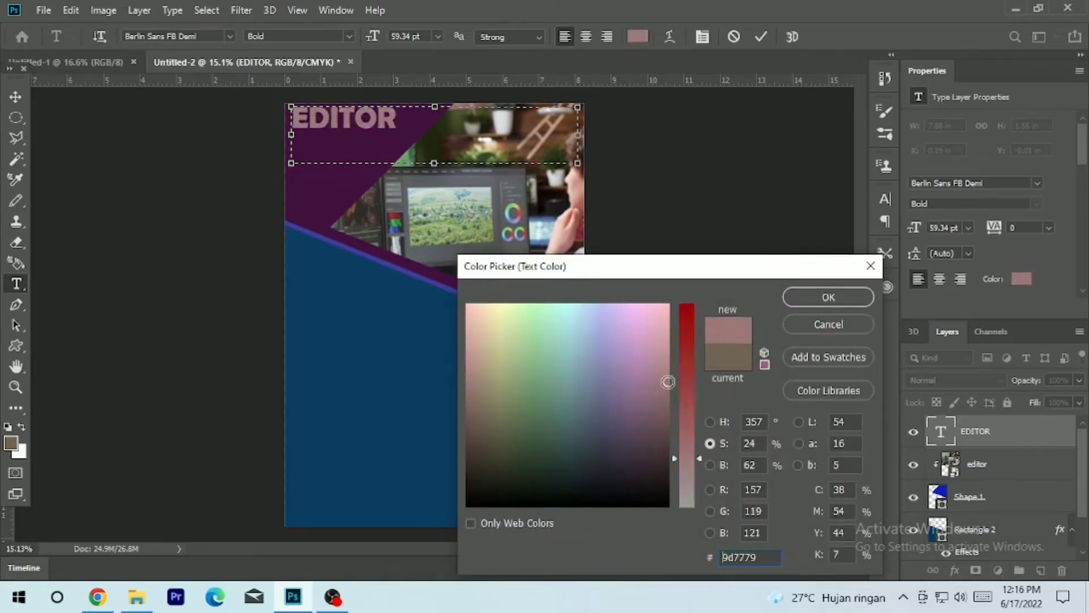
pyautogui.click(686, 306)
pyautogui.click(603, 364)
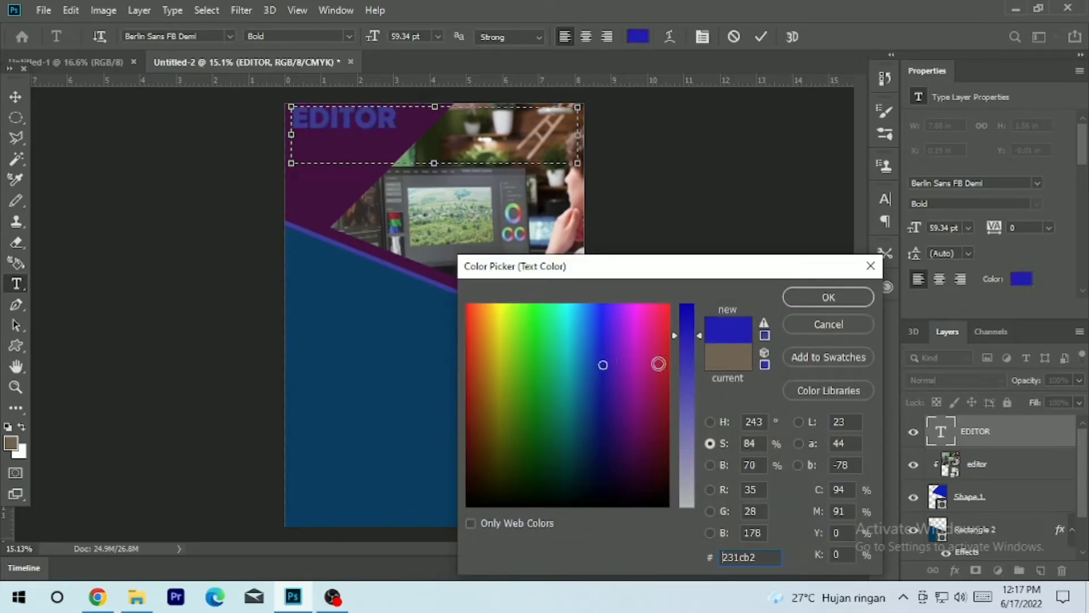
pyautogui.click(683, 398)
pyautogui.moveTo(683, 398); pyautogui.dragTo(683, 430)
pyautogui.click(592, 317)
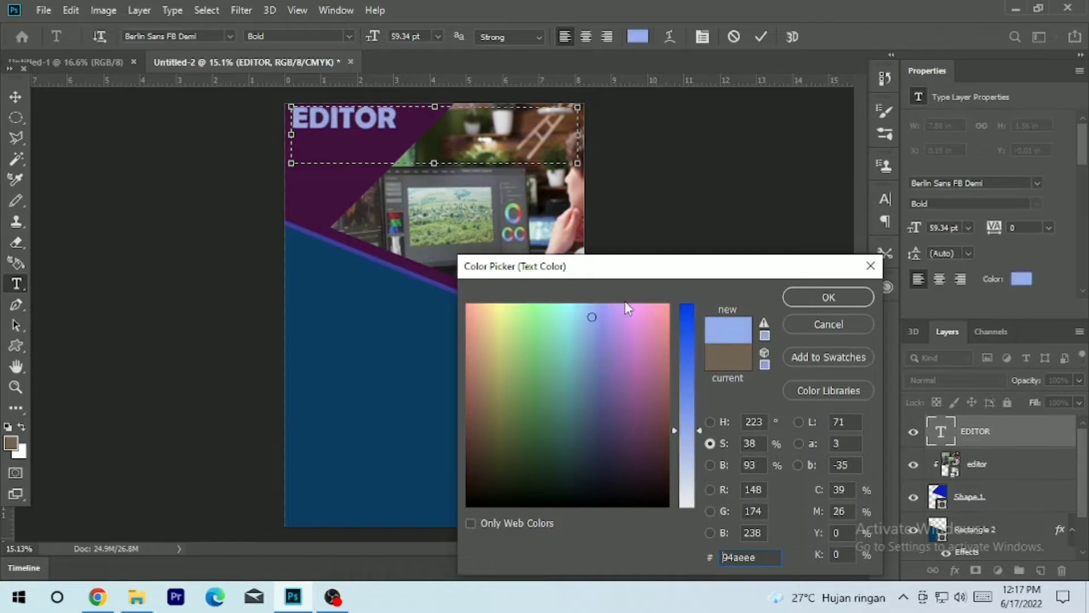
pyautogui.click(839, 294)
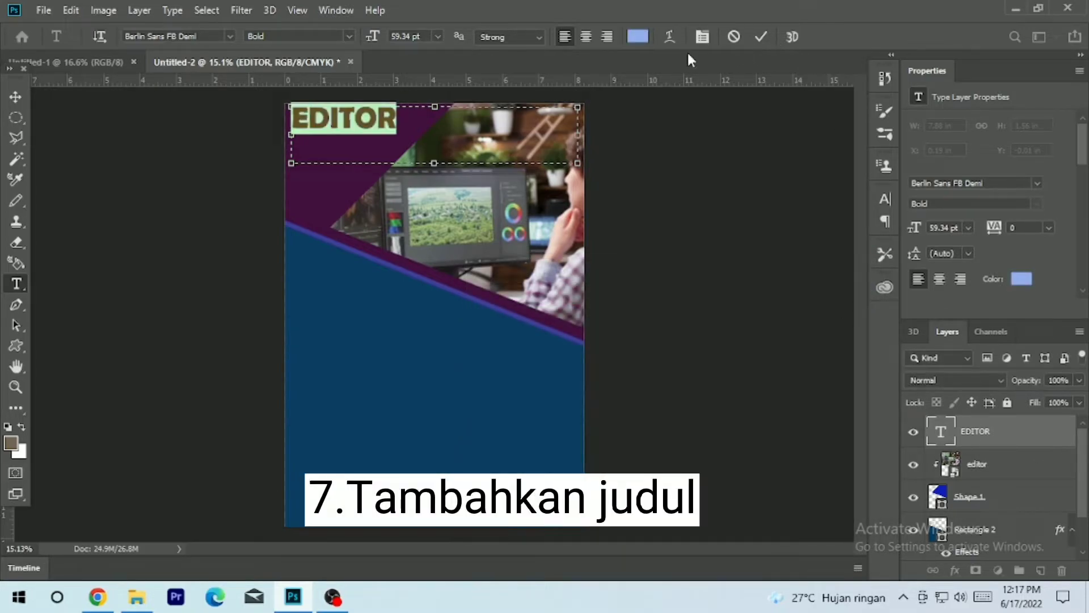
# Step: Set the EDITOR title's text colour to the dark purple sampled from the page background (#450b40) and commit the text
pyautogui.click(635, 38)
pyautogui.click(332, 211)
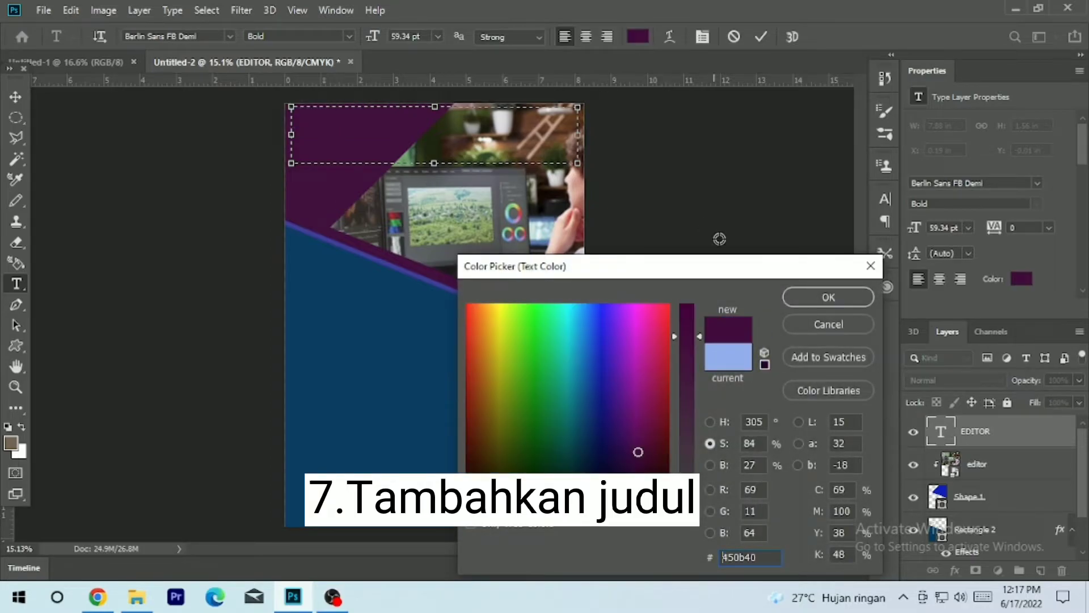
pyautogui.click(830, 296)
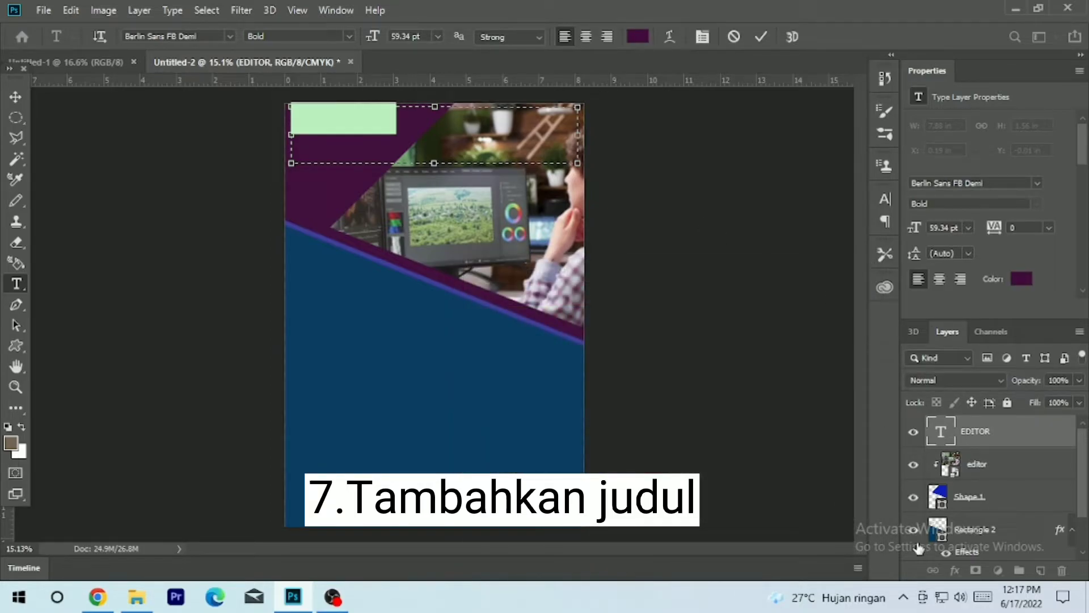
pyautogui.click(998, 445)
# Step: Add a 9 px outside stroke in bright green (#11ff5f) to the EDITOR title layer
pyautogui.click(955, 569)
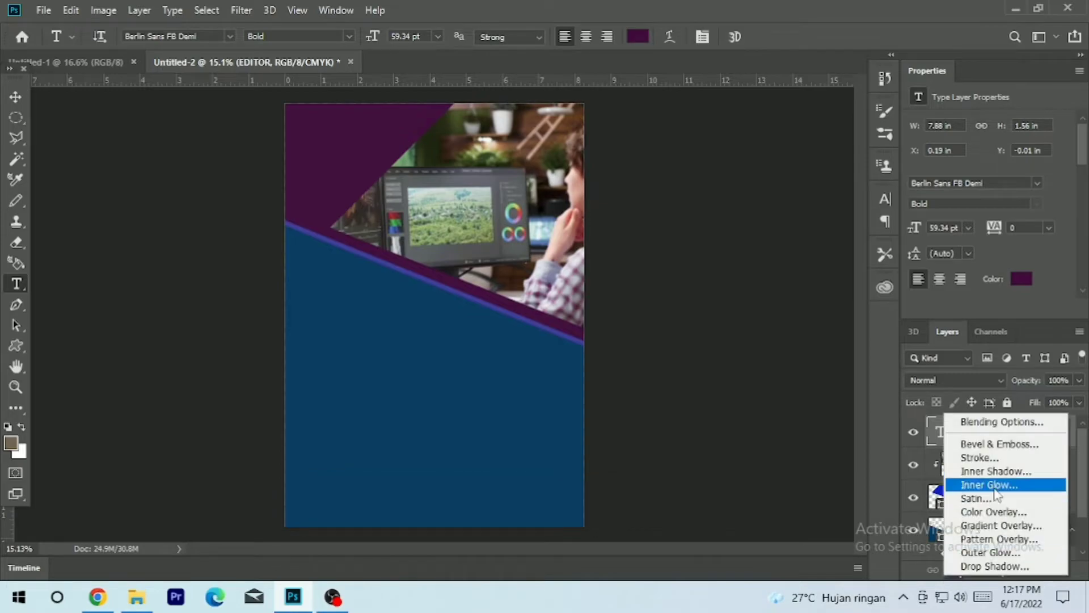
pyautogui.click(1002, 457)
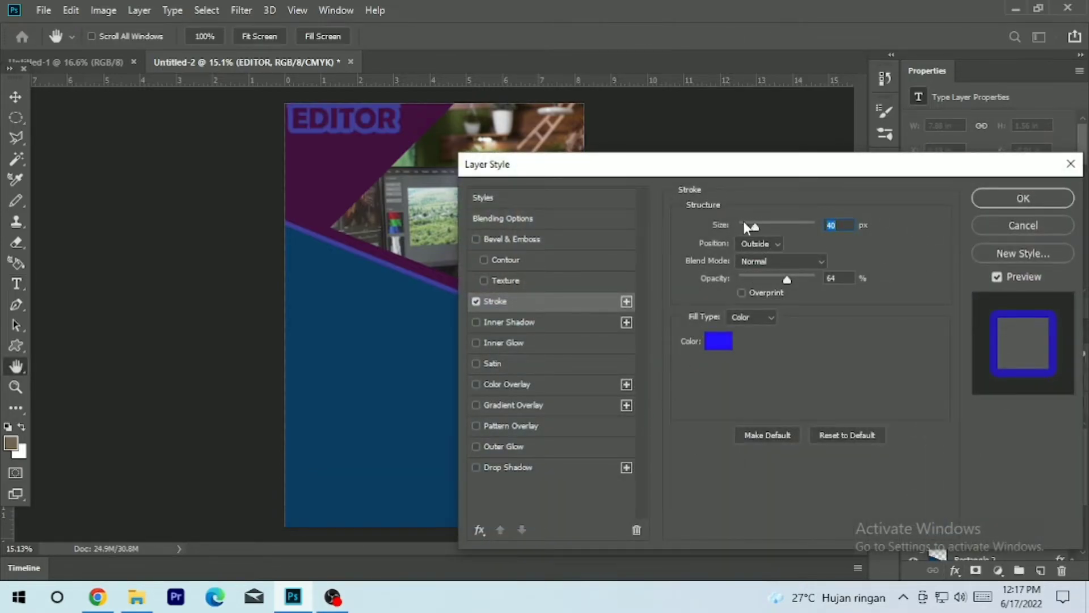
pyautogui.moveTo(751, 225); pyautogui.dragTo(743, 230)
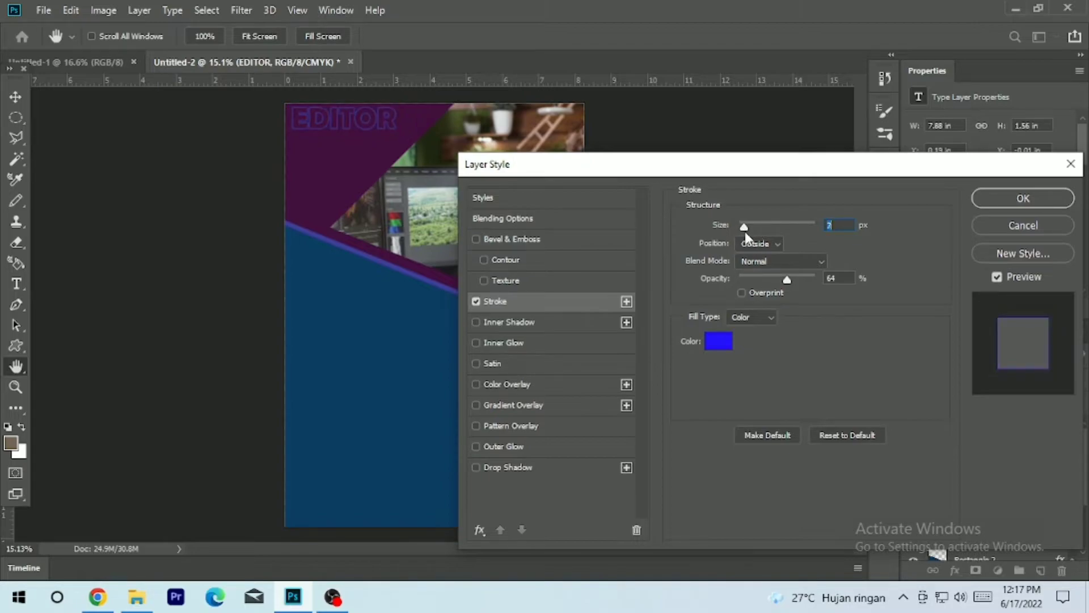
pyautogui.click(519, 326)
pyautogui.click(481, 304)
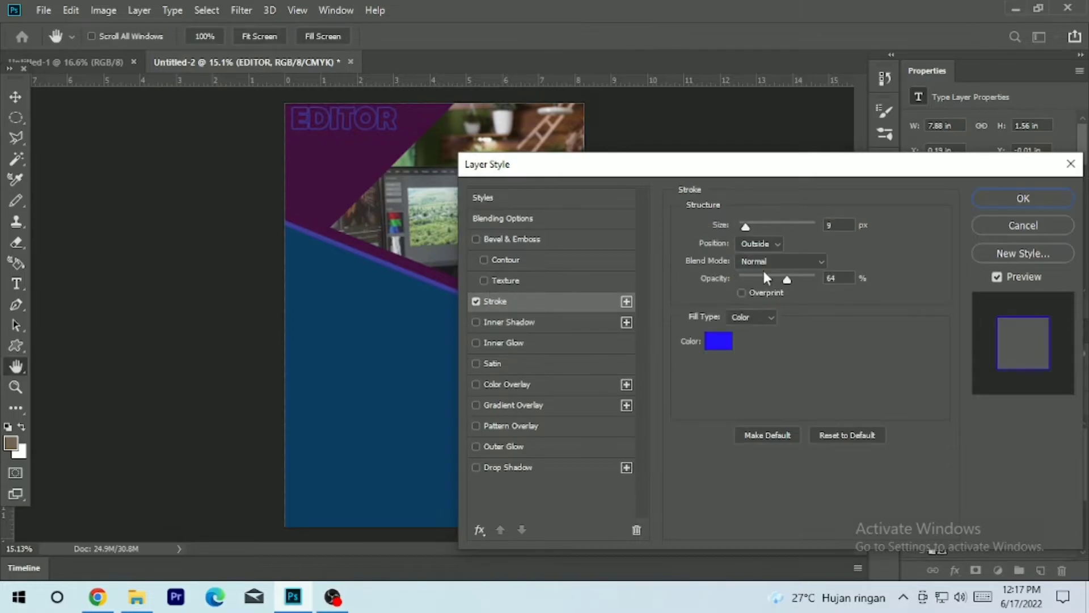
pyautogui.click(712, 346)
pyautogui.moveTo(648, 343)
pyautogui.mouseDown()
pyautogui.moveTo(478, 360)
pyautogui.moveTo(537, 370)
pyautogui.moveTo(545, 296)
pyautogui.mouseUp()
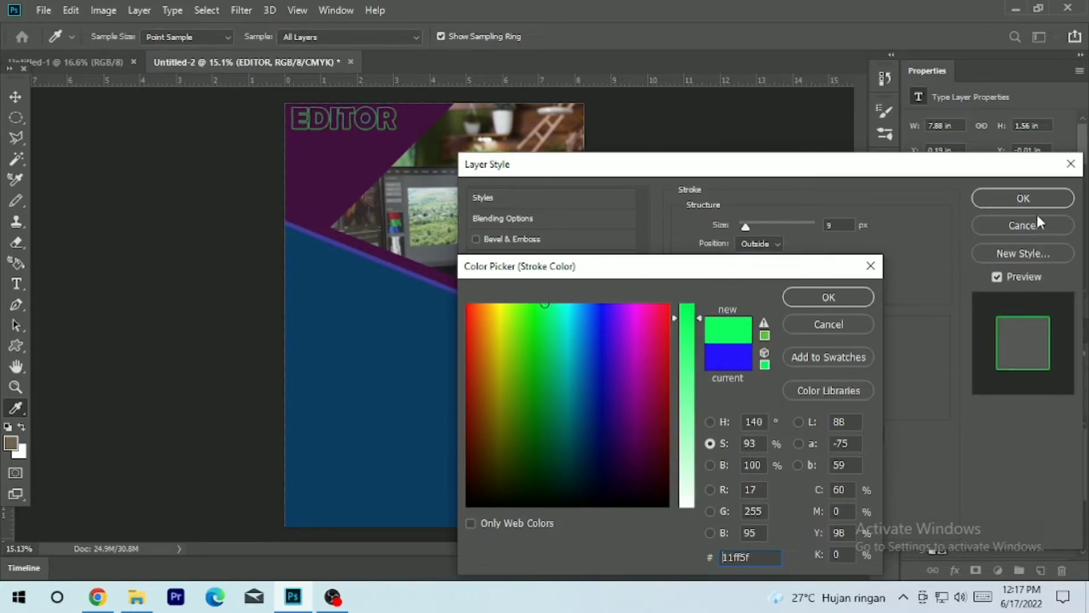
pyautogui.click(849, 294)
pyautogui.click(1040, 196)
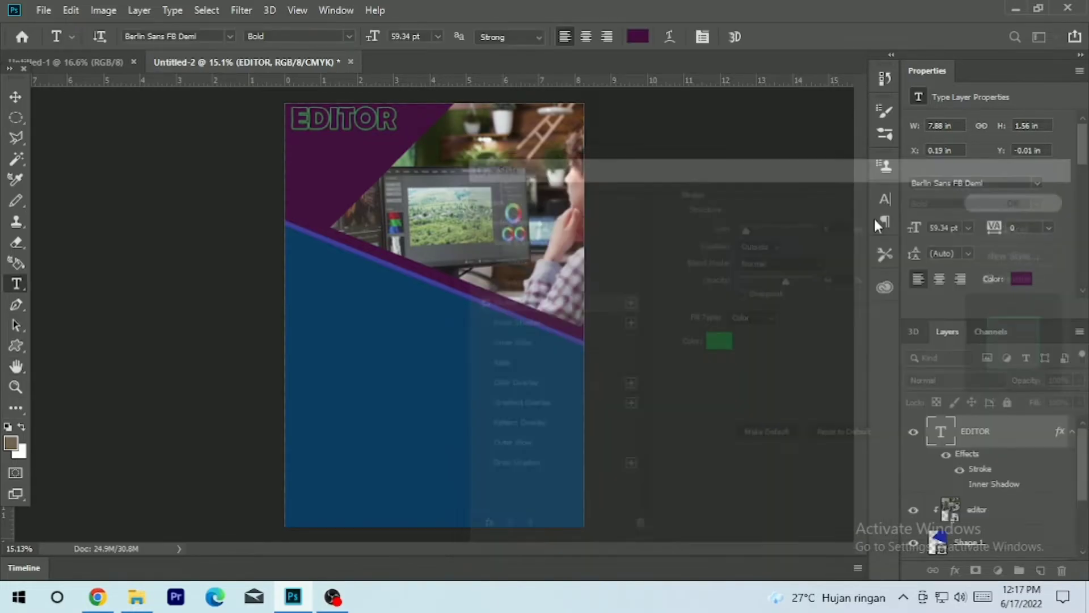
# Step: Choose Berlin Sans FB Demi as the EDITOR title's font and nudge the title slightly down and right
pyautogui.doubleClick(344, 126)
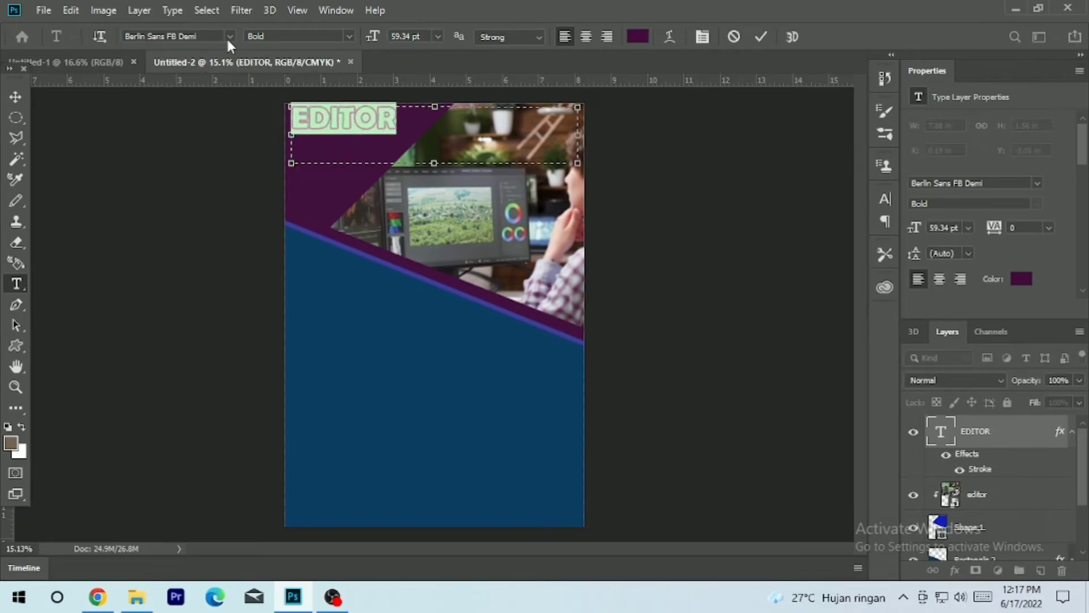
pyautogui.click(229, 39)
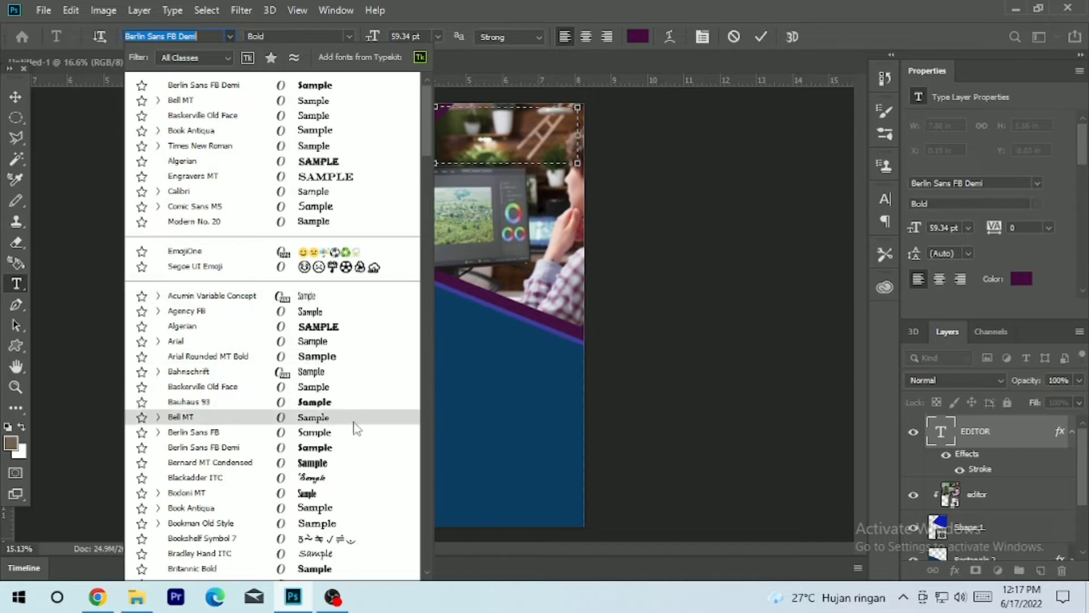
pyautogui.click(337, 448)
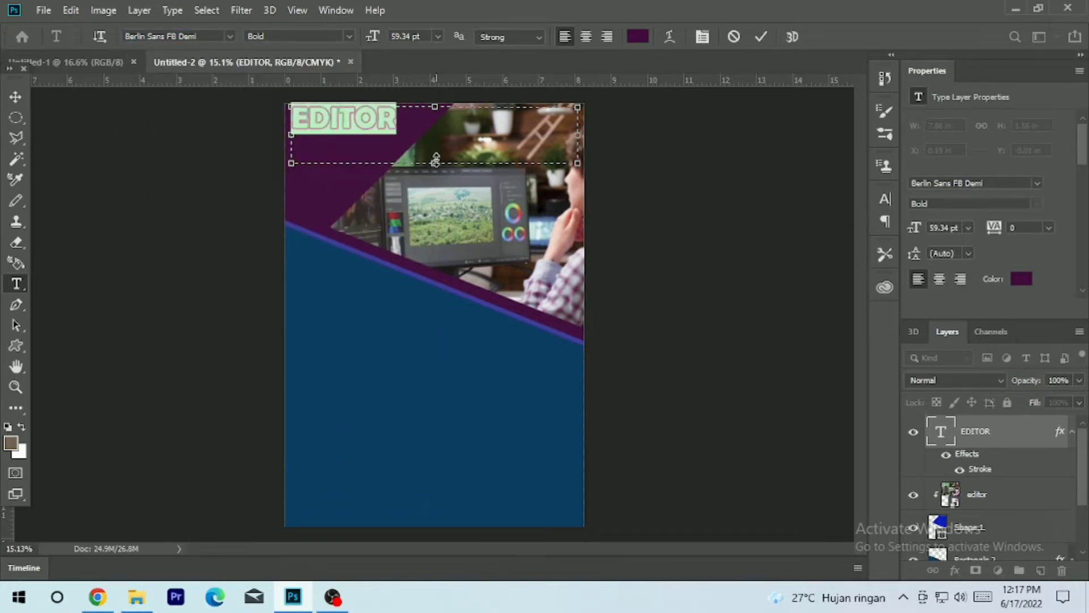
pyautogui.click(426, 119)
pyautogui.click(15, 98)
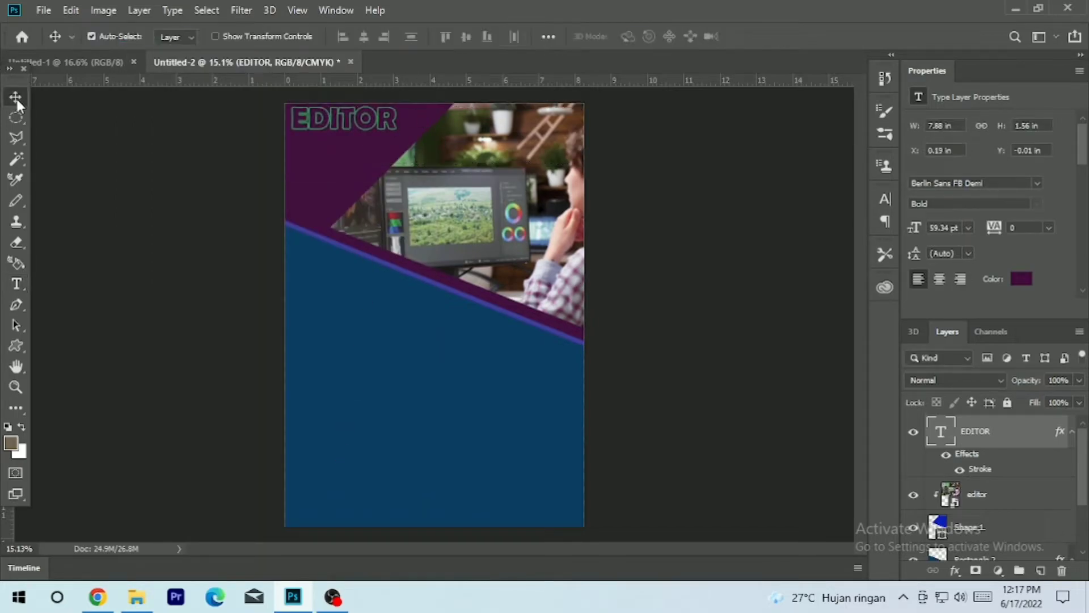
pyautogui.moveTo(333, 121); pyautogui.dragTo(337, 126)
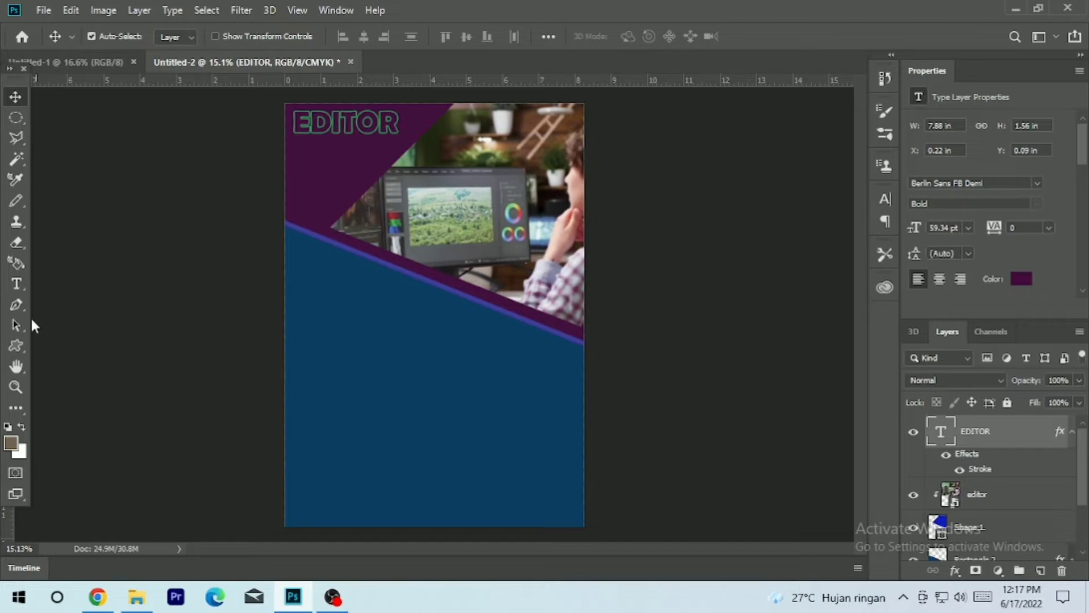
# Step: Draw a paragraph text box on the blue area below the stripe and enter "EDITING ADALAH PROSES"
pyautogui.click(22, 288)
pyautogui.moveTo(291, 300); pyautogui.dragTo(436, 400)
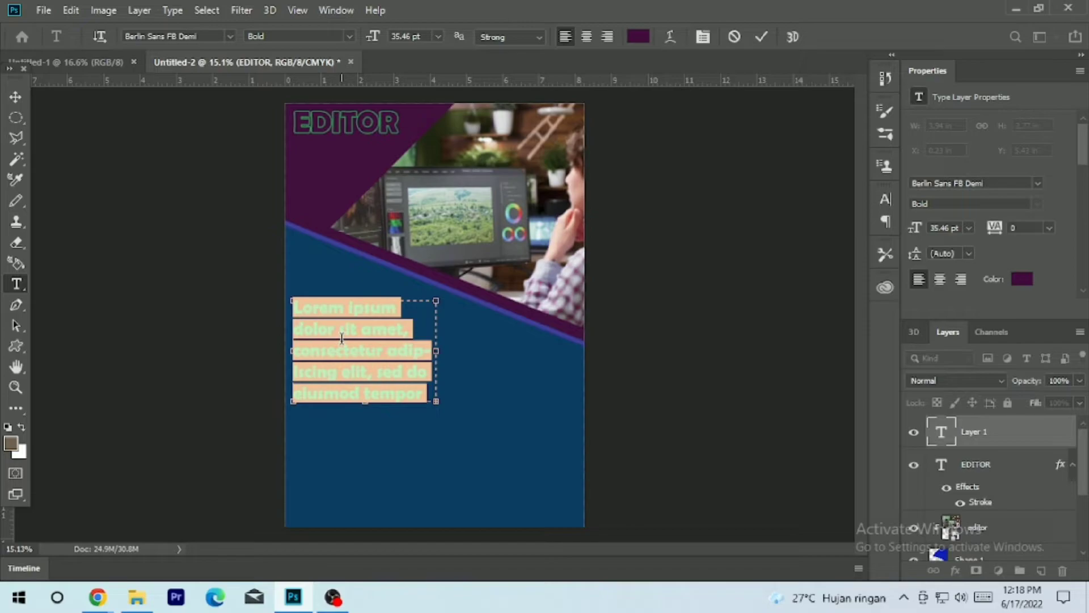
pyautogui.write('SD')
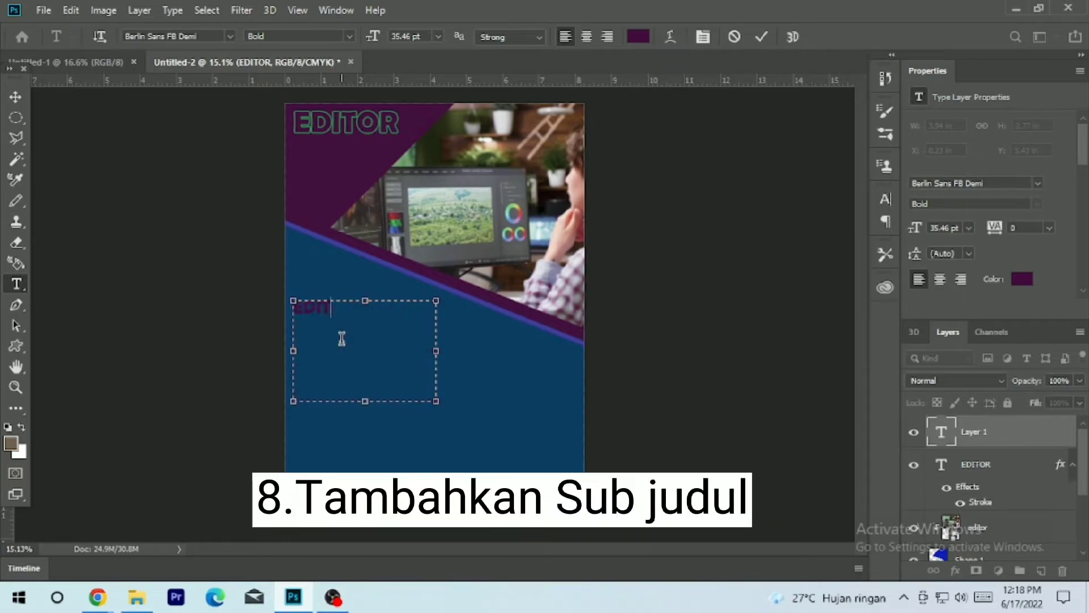
pyautogui.write('ITING ADALAH')
pyautogui.write(' PROSES')
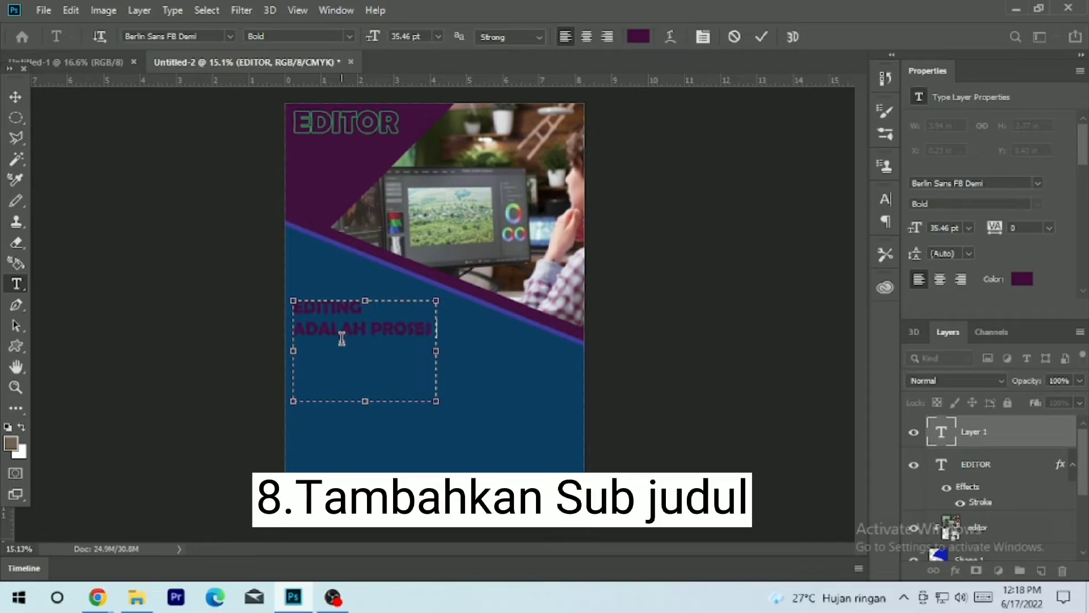
# Step: Widen the text box and complete its sentence with "PEMILIHAN ,PEMOTONGAN,PENGGABUNGAN GAMBAR GAMBAR SEHINGGA MENGHASILKAN SEBUAH FILM."
pyautogui.moveTo(436, 351); pyautogui.dragTo(561, 351)
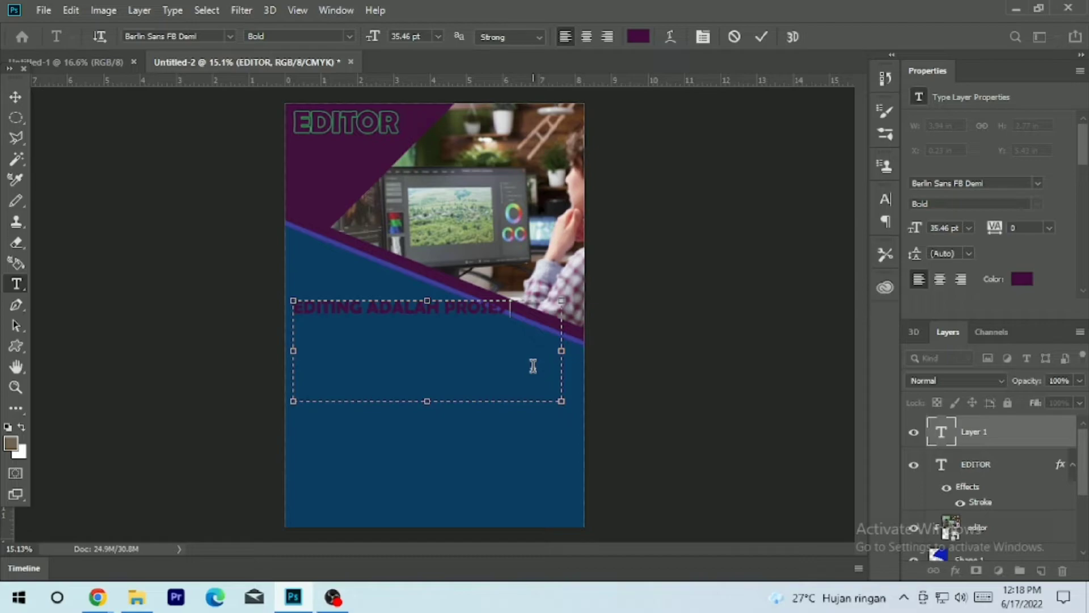
pyautogui.write('S PEMILIHAN')
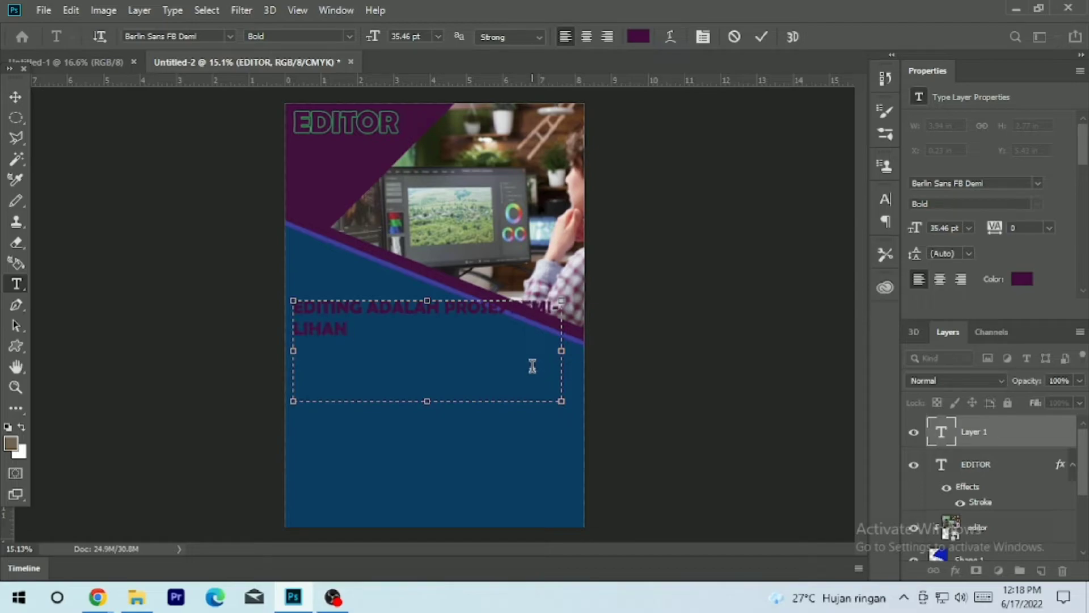
pyautogui.write(' ,PEMOTONGAN')
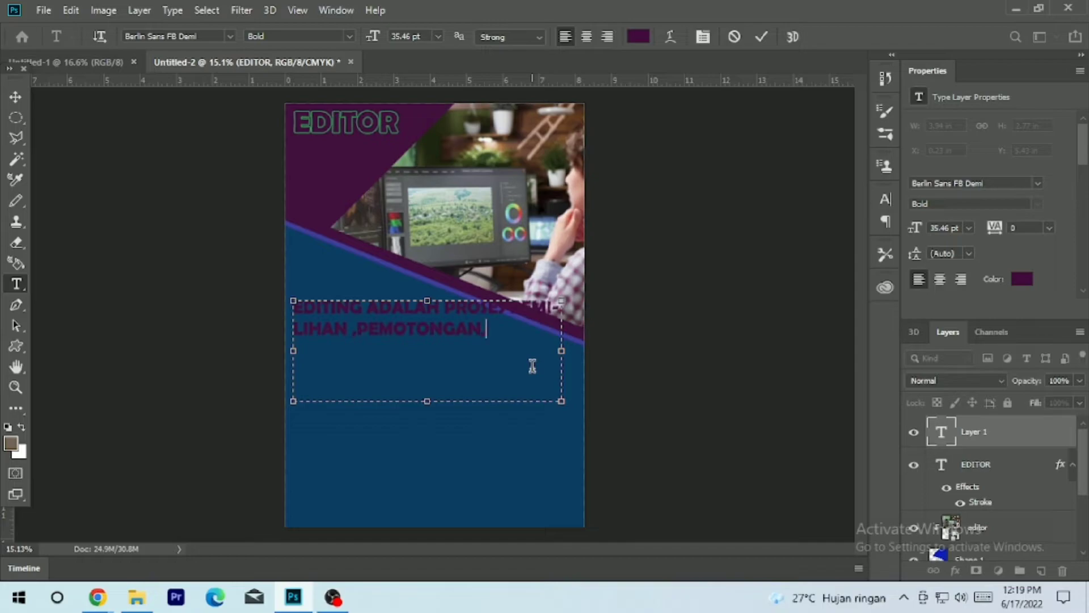
pyautogui.write(',PENGGAB')
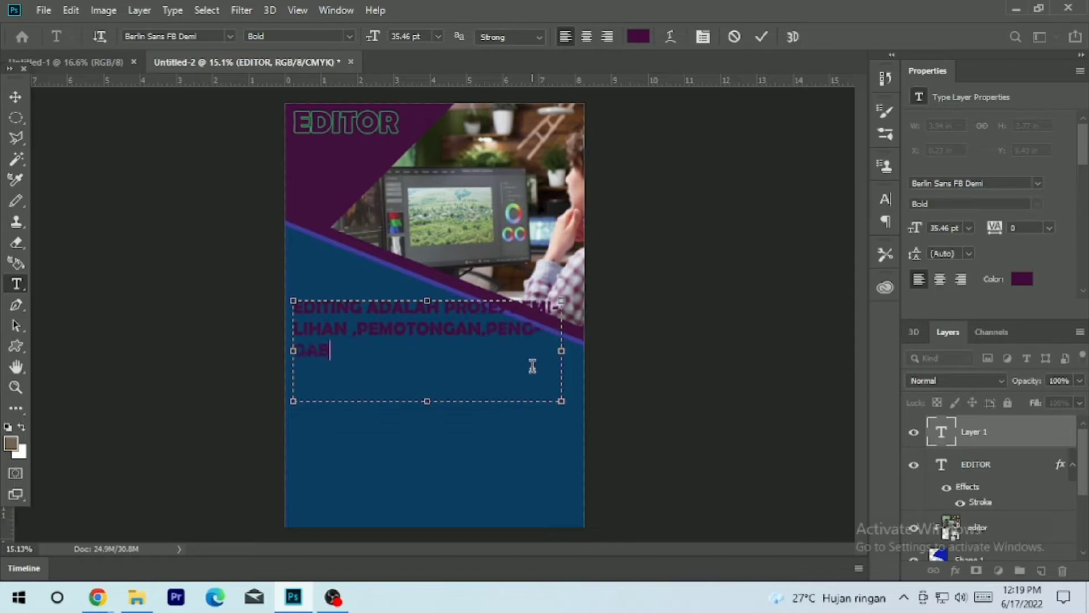
pyautogui.write('UNGAN GAM BAR GAMBAR')
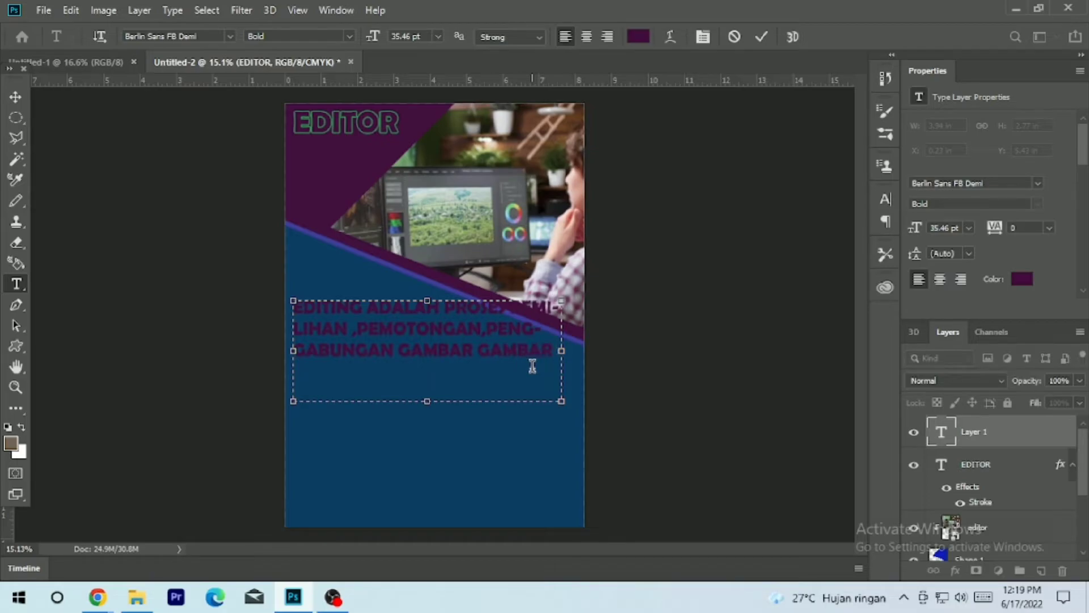
pyautogui.write(' SEHINGGA MENGHAI')
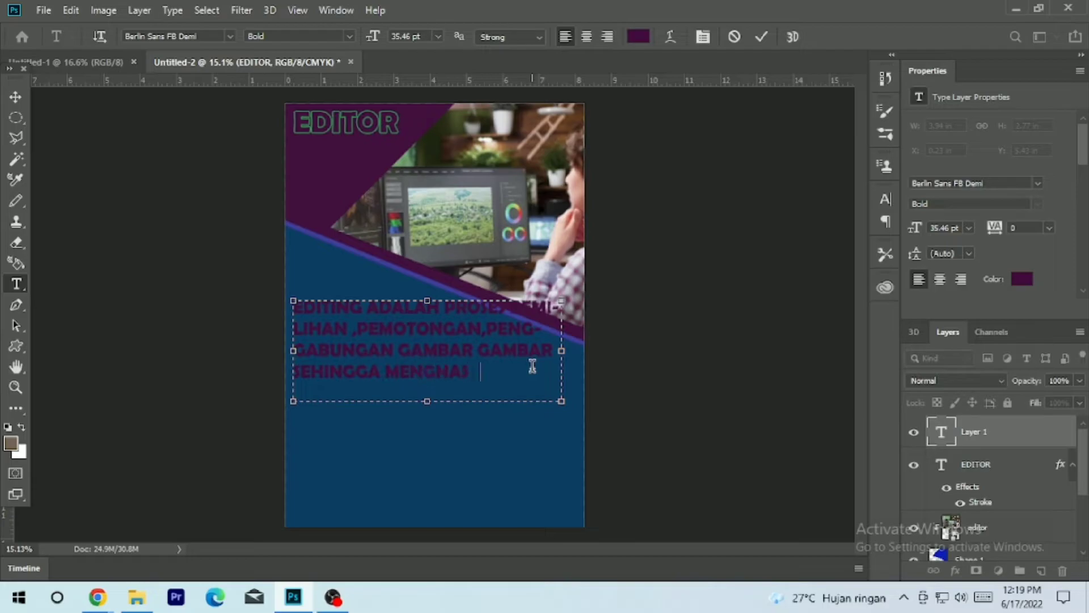
pyautogui.write('LKAN SEBUAN')
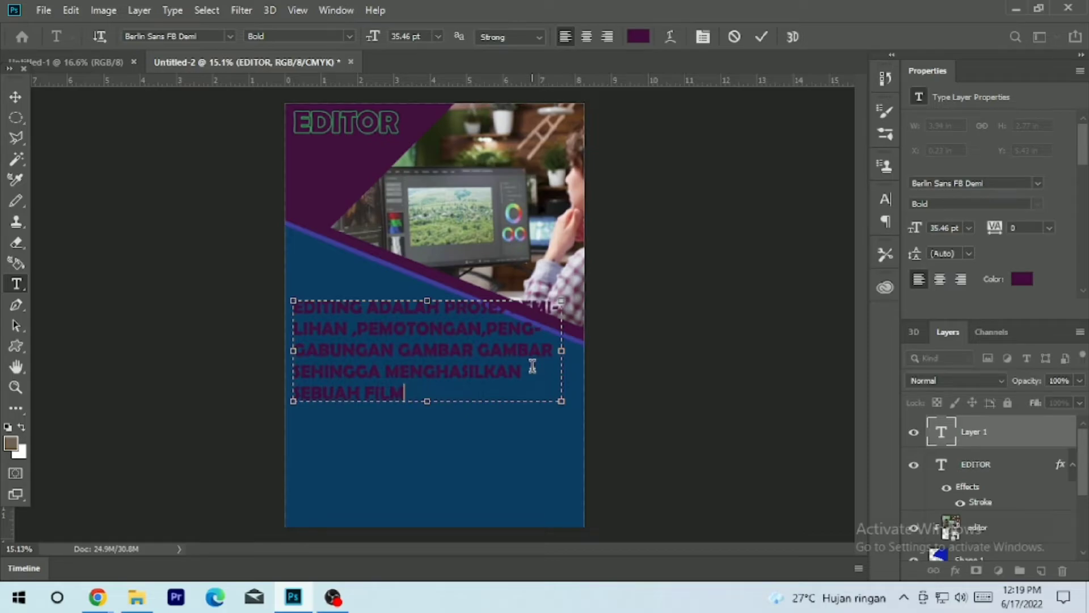
# Step: Commit the paragraph, scale it down to about 22.38 pt text and move it to the blue area's left side, below the stripe
pyautogui.hotkey('ctrl', 't')
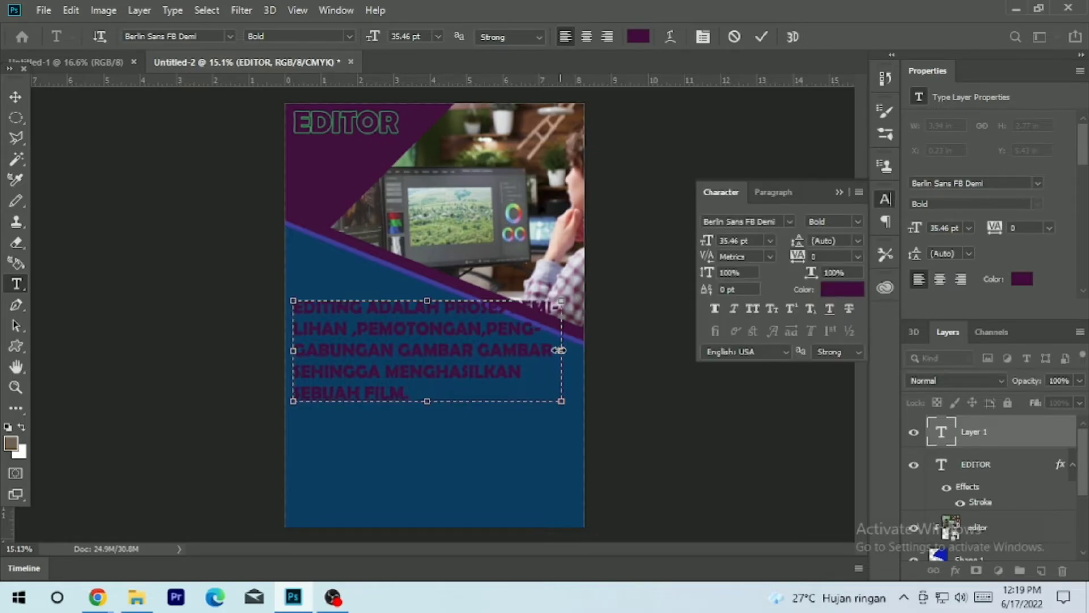
pyautogui.click(16, 97)
pyautogui.hotkey('ctrl', 't')
pyautogui.moveTo(435, 308); pyautogui.dragTo(437, 327)
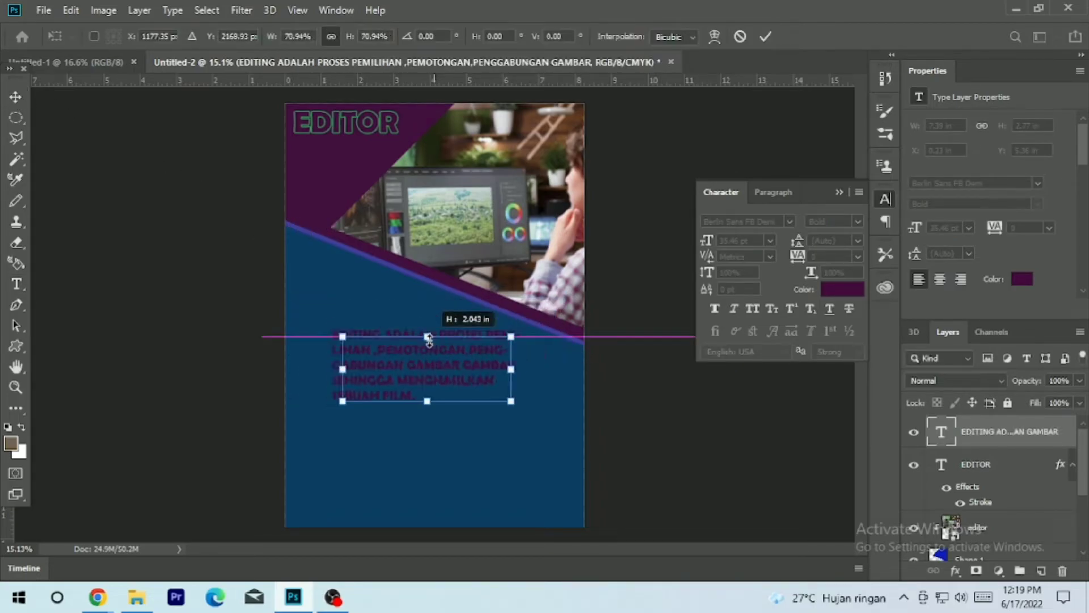
pyautogui.press('Return')
pyautogui.moveTo(433, 365); pyautogui.dragTo(384, 339)
# Step: Widen the paragraph's text box slightly, centre-align its text and move it to the middle of the blue area
pyautogui.doubleClick(437, 326)
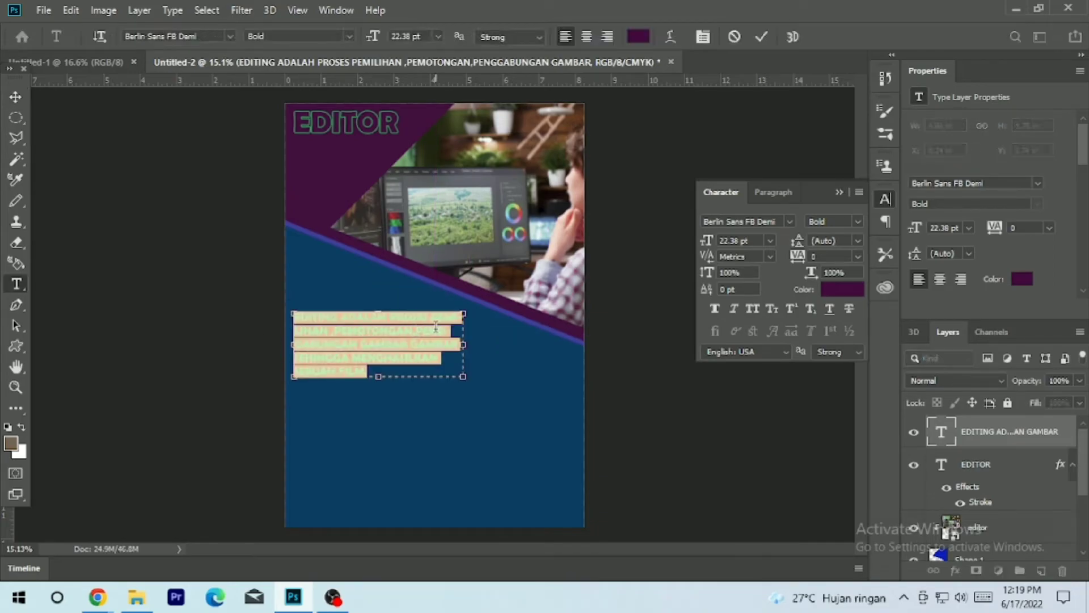
pyautogui.moveTo(466, 344); pyautogui.dragTo(491, 345)
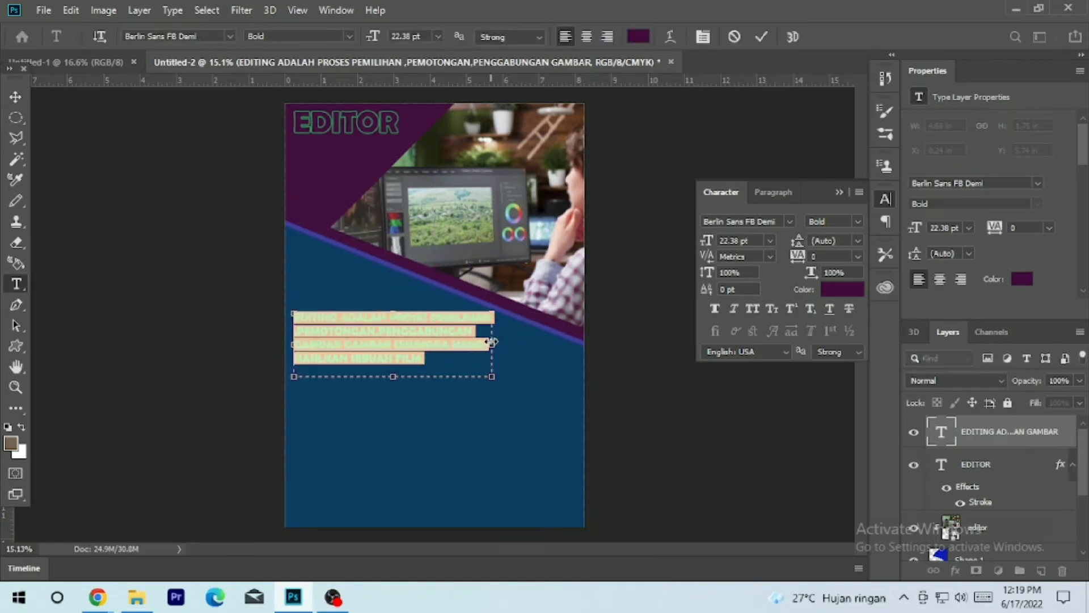
pyautogui.click(587, 37)
pyautogui.click(15, 97)
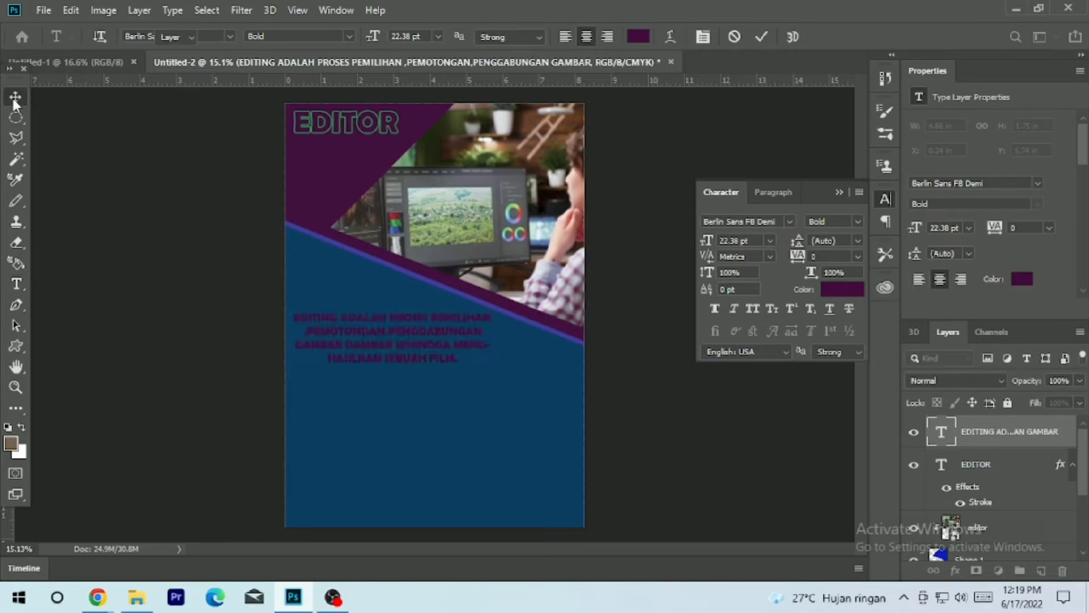
pyautogui.moveTo(394, 359); pyautogui.dragTo(424, 403)
pyautogui.moveTo(426, 404); pyautogui.dragTo(429, 405)
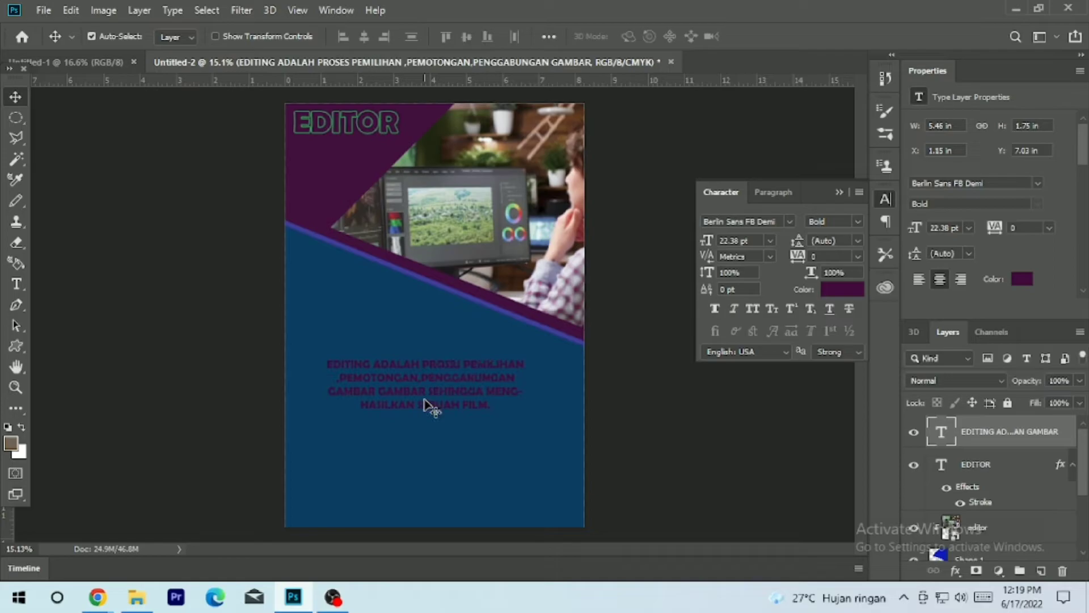
# Step: Enlarge the subtitle paragraph to about 102% with a slight rotation of about 0.47° and apply the transform
pyautogui.hotkey('ctrl', 't')
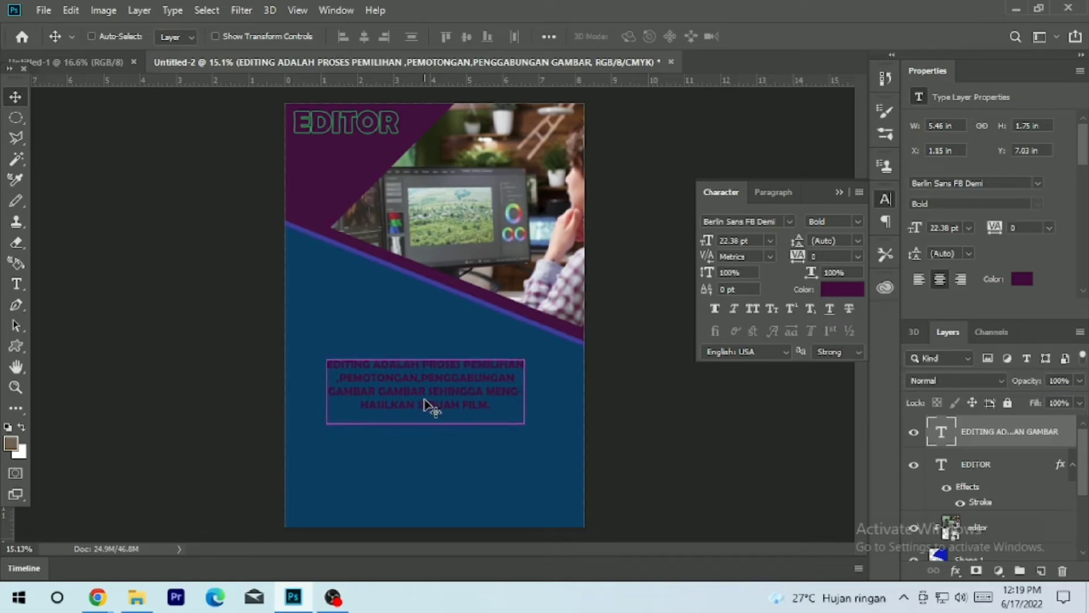
pyautogui.moveTo(527, 423); pyautogui.dragTo(531, 425)
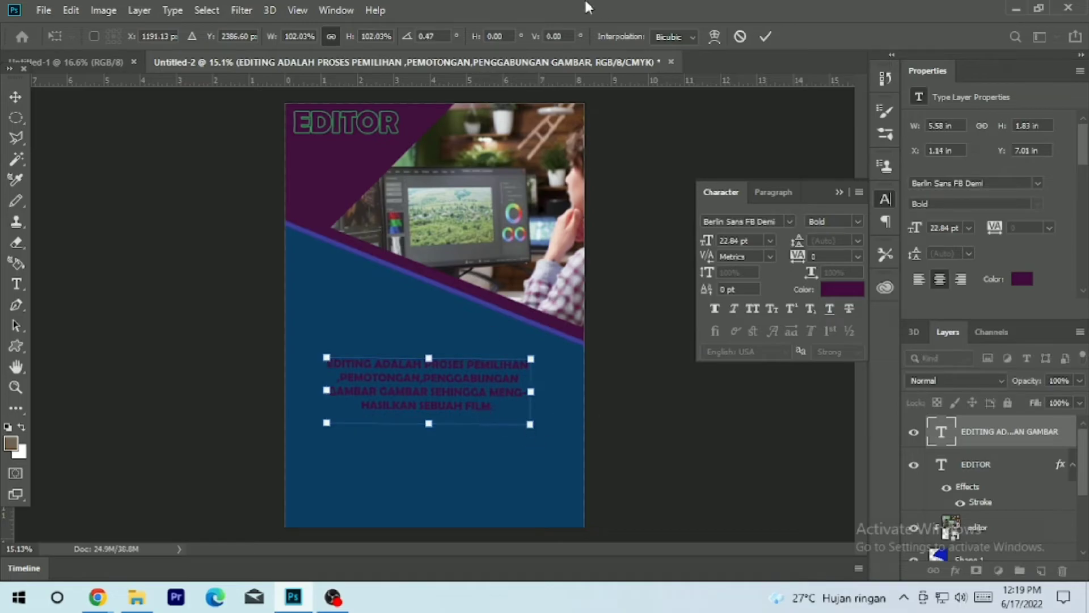
pyautogui.press('Return')
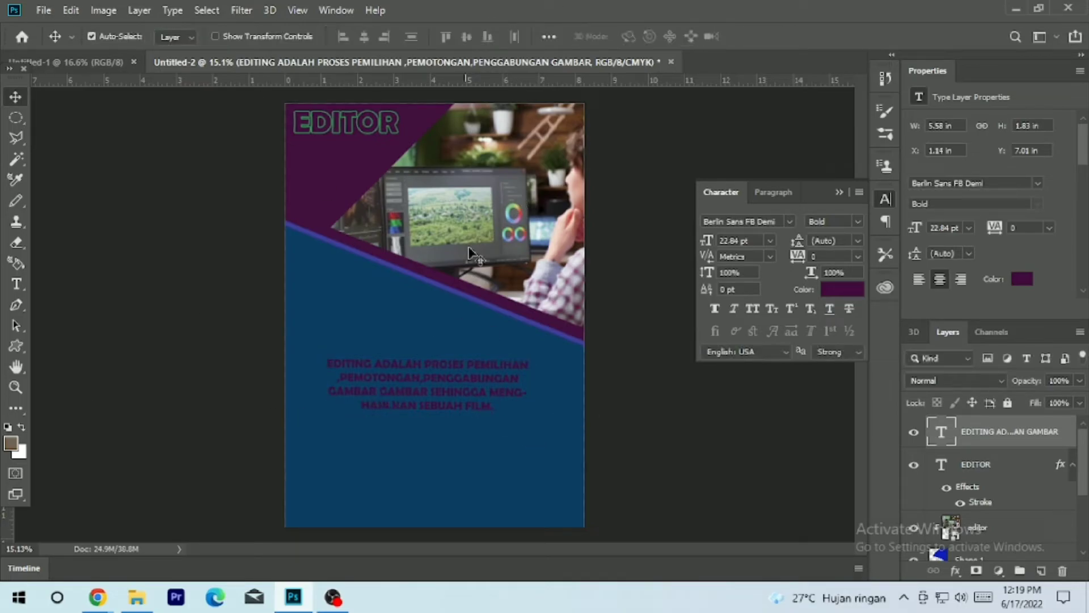
# Step: Change the subtitle paragraph's text colour to white (#ffffff)
pyautogui.doubleClick(418, 374)
pyautogui.click(638, 36)
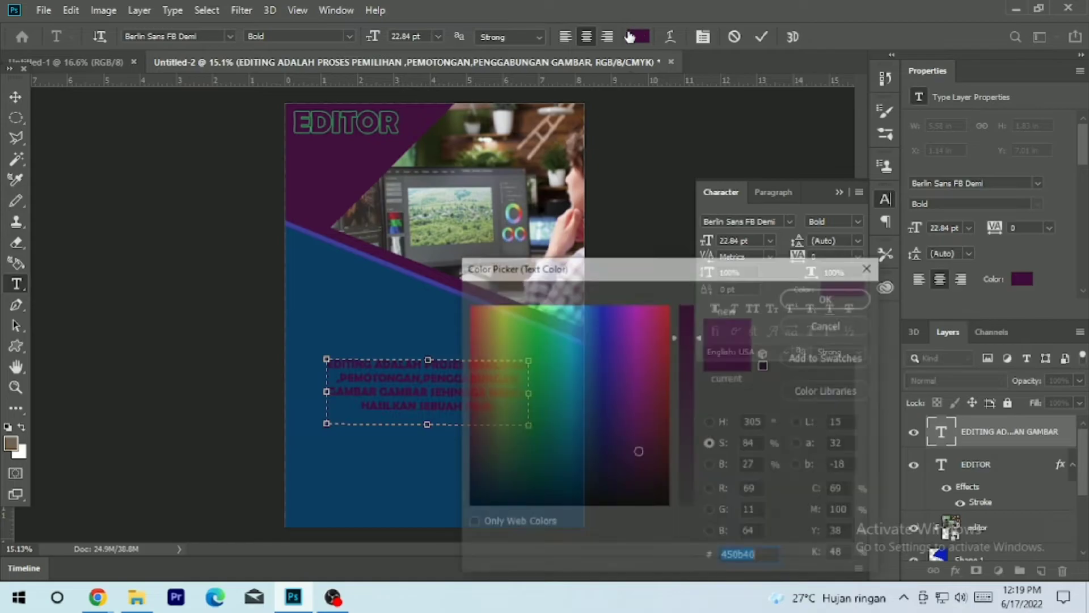
pyautogui.click(628, 322)
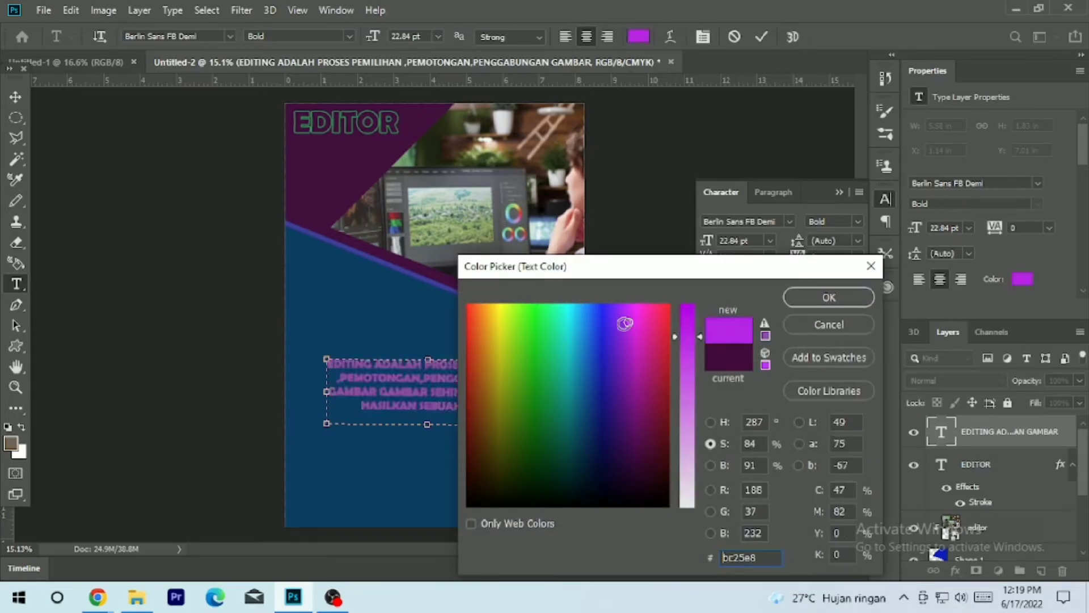
pyautogui.click(624, 357)
pyautogui.click(507, 366)
pyautogui.click(512, 327)
pyautogui.click(543, 346)
pyautogui.click(687, 455)
pyautogui.moveTo(687, 482); pyautogui.dragTo(688, 508)
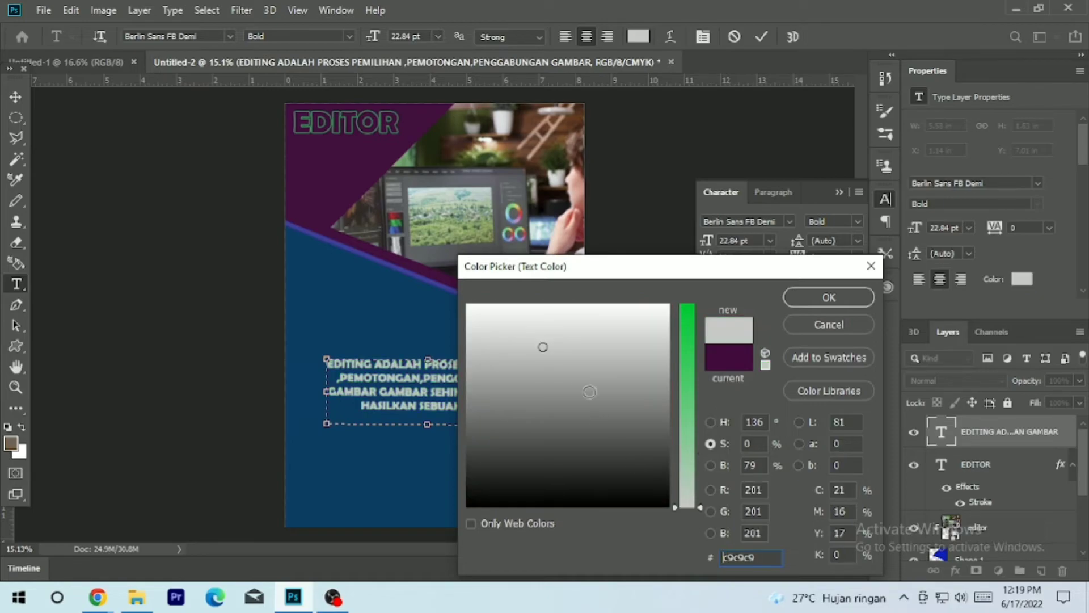
pyautogui.moveTo(559, 360); pyautogui.dragTo(647, 304)
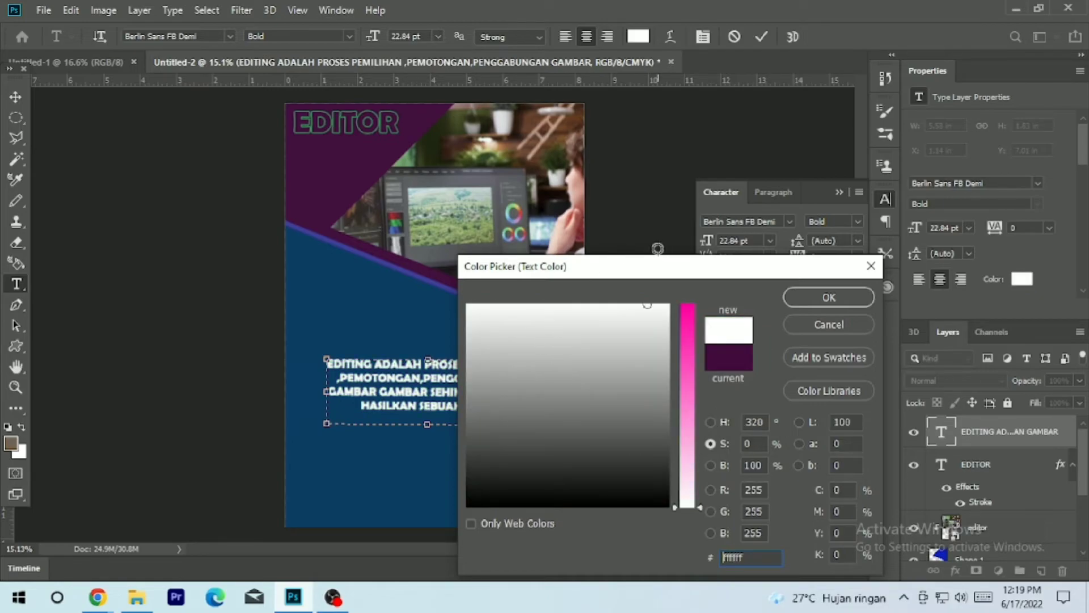
pyautogui.click(811, 300)
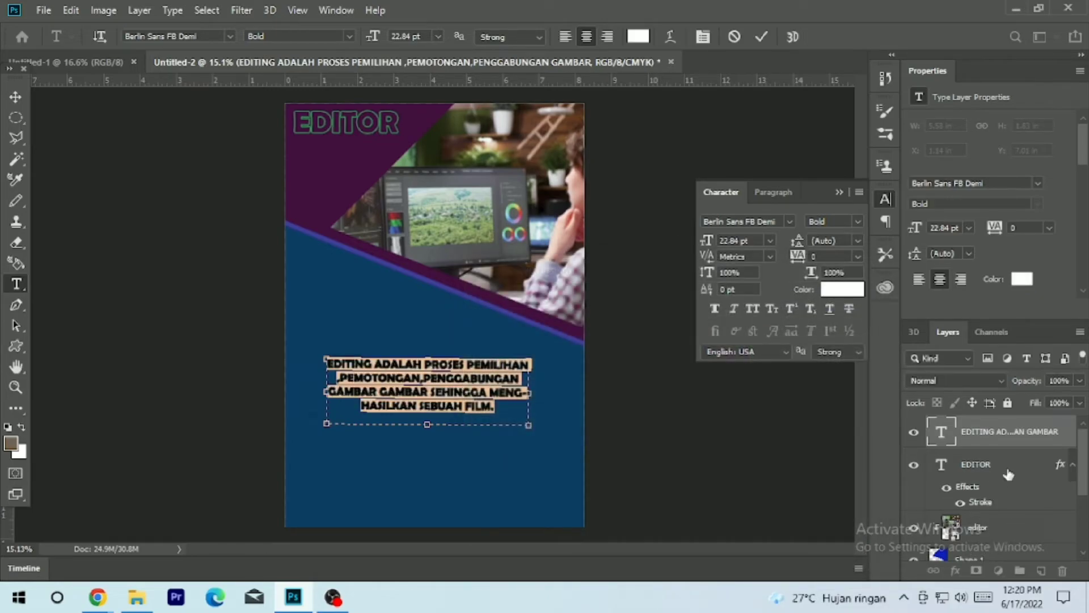
# Step: Commit the white text and add a 16 px outside stroke in black (#000000) to the subtitle layer
pyautogui.click(1015, 439)
pyautogui.press('v')
pyautogui.click(955, 570)
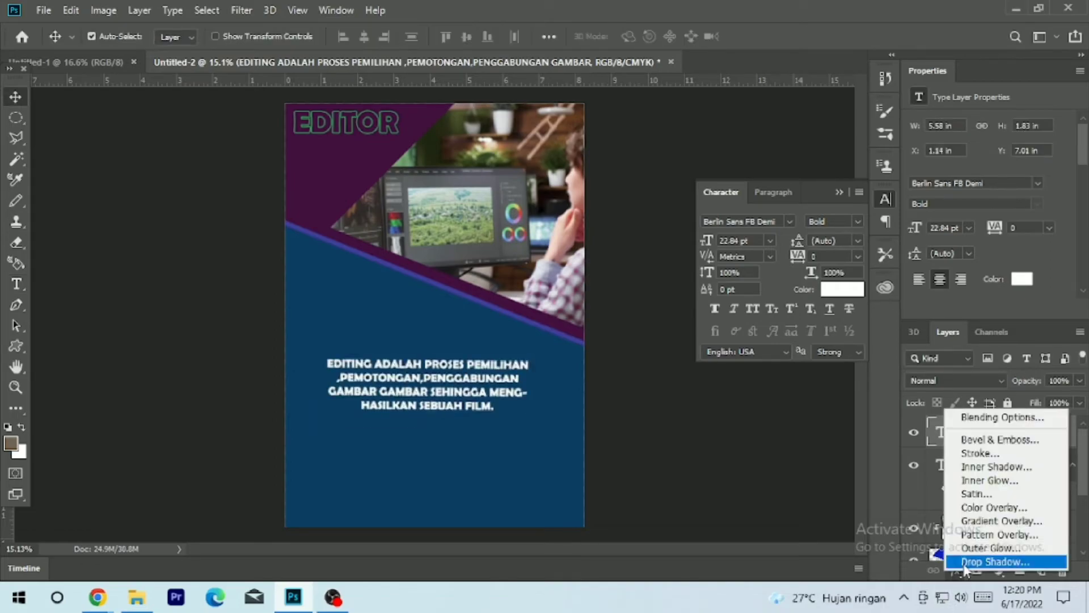
pyautogui.click(974, 454)
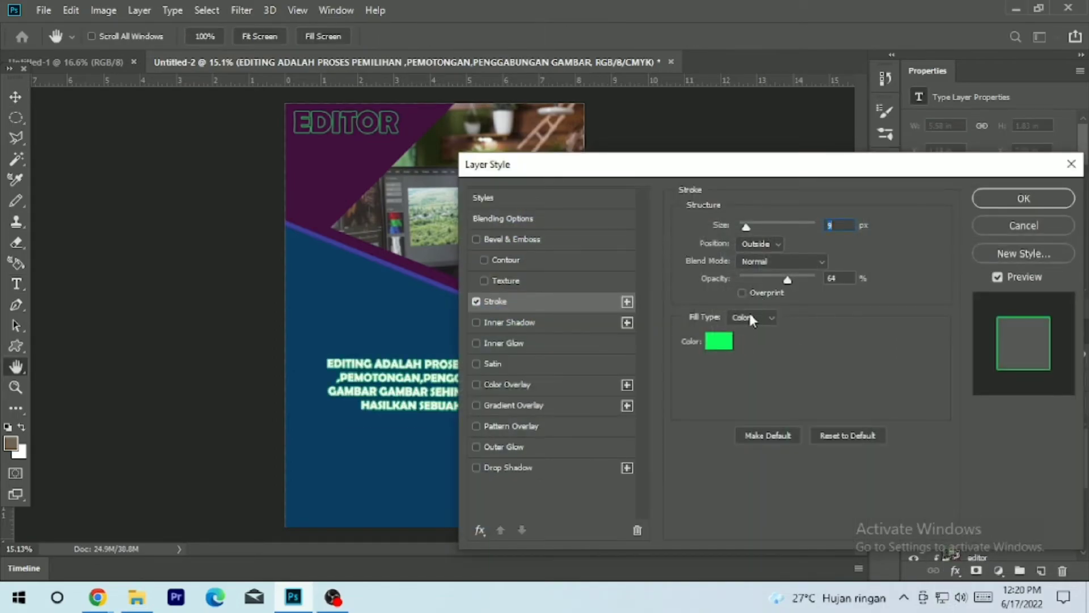
pyautogui.click(718, 343)
pyautogui.moveTo(684, 306); pyautogui.dragTo(684, 507)
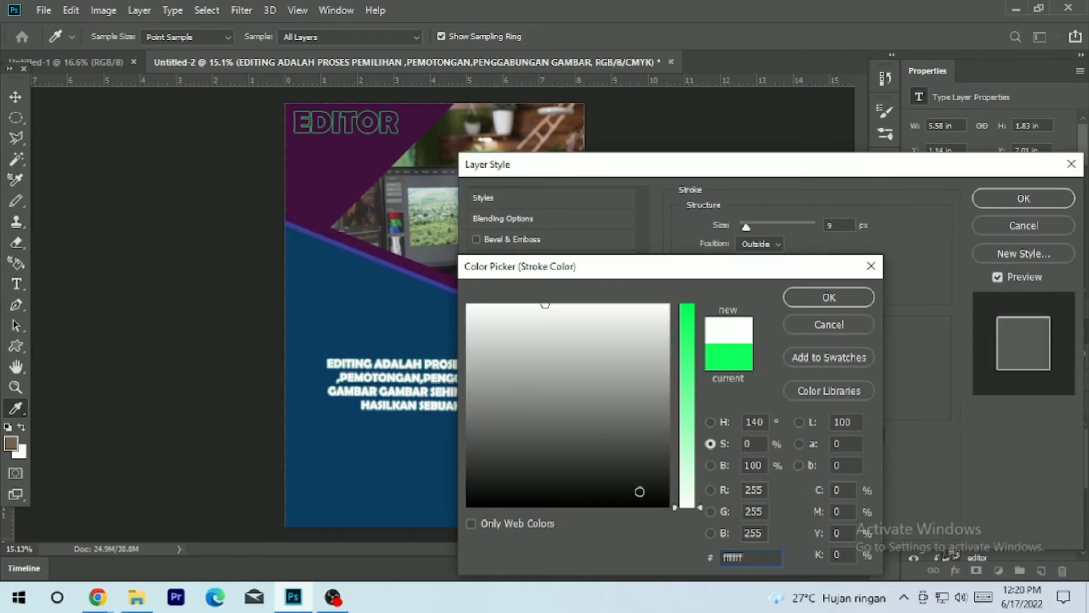
pyautogui.moveTo(642, 475); pyautogui.dragTo(638, 500)
pyautogui.moveTo(603, 425); pyautogui.dragTo(467, 505)
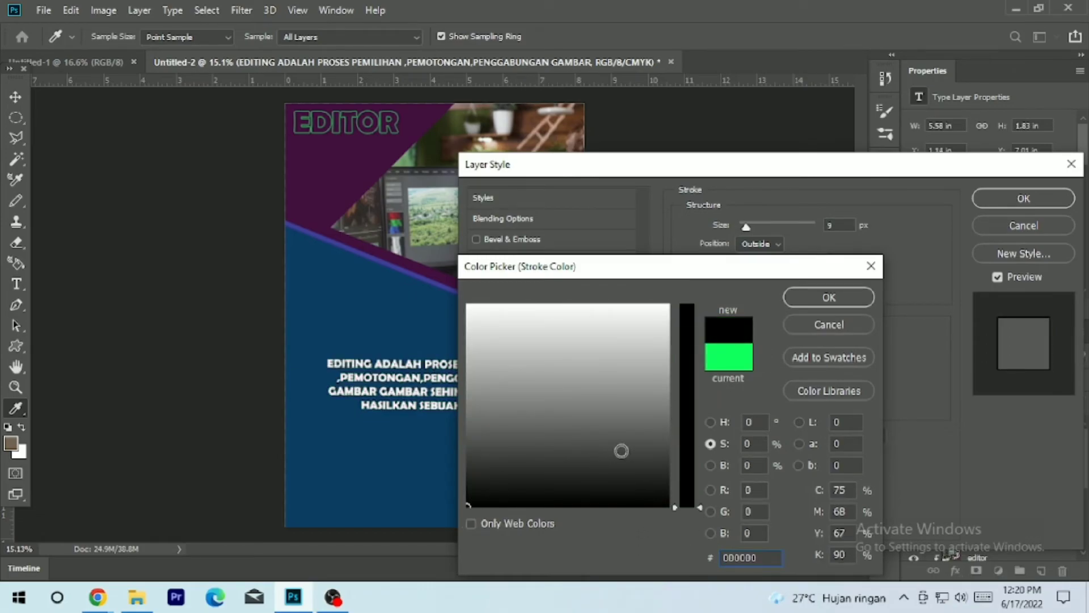
pyautogui.click(818, 300)
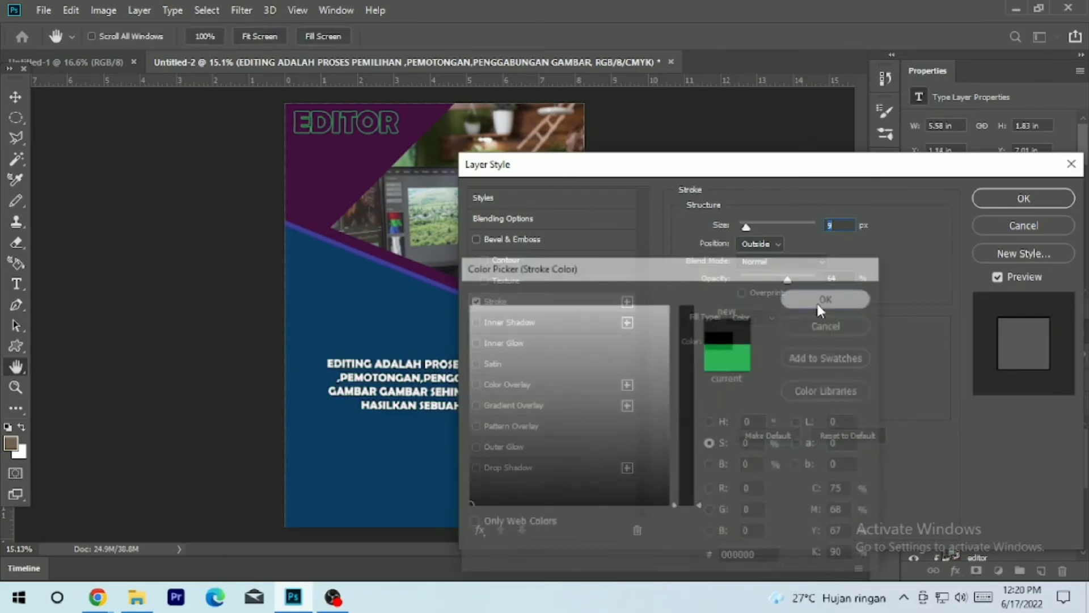
pyautogui.moveTo(745, 224); pyautogui.dragTo(752, 230)
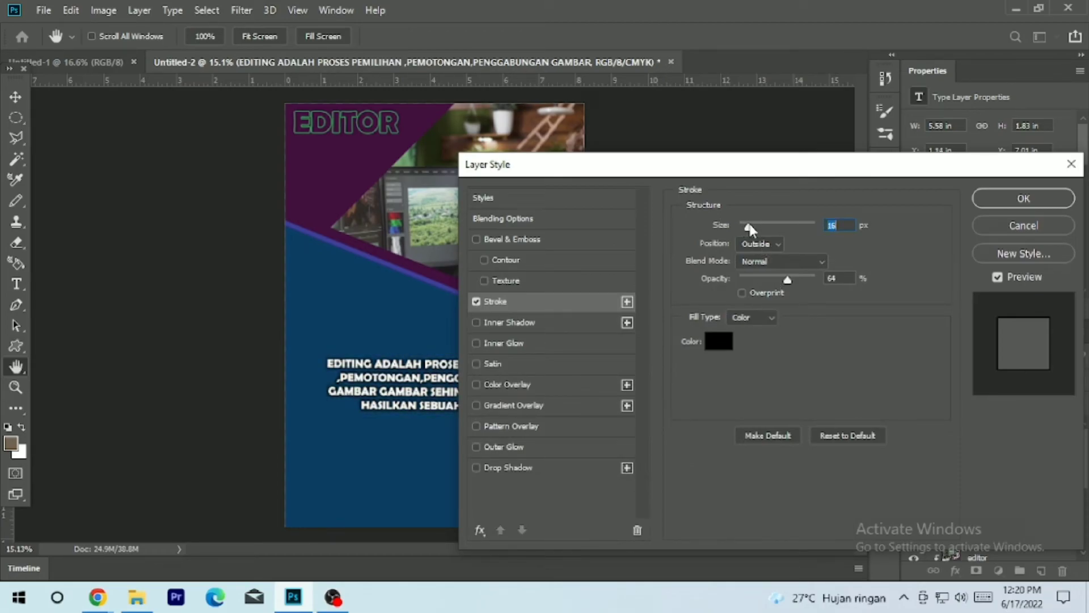
pyautogui.click(1024, 198)
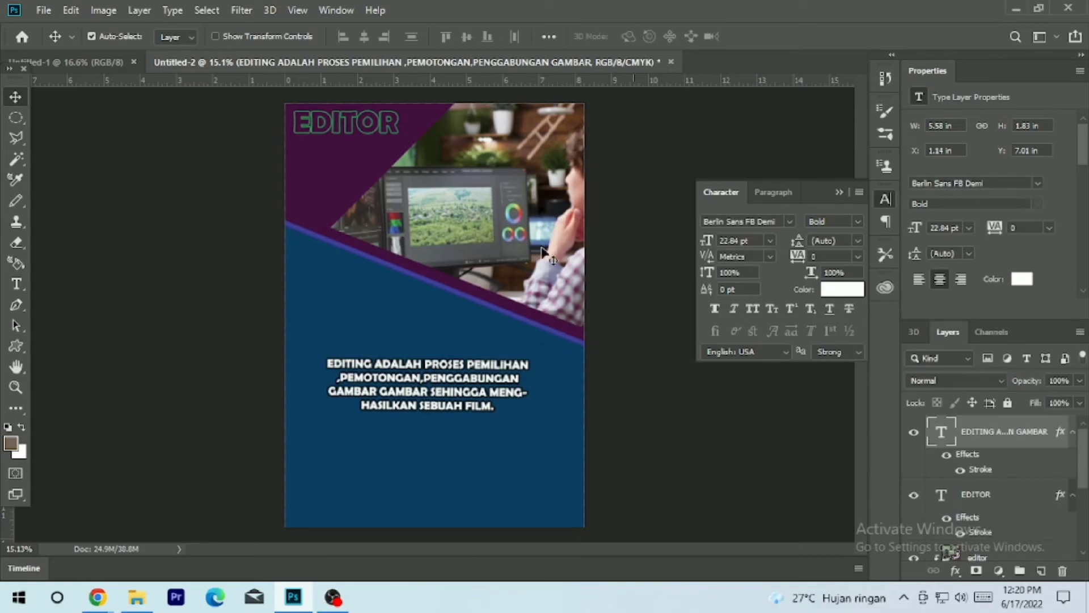
# Step: Change the subtitle paragraph's font to Arial Rounded MT Bold and commit the text
pyautogui.doubleClick(430, 410)
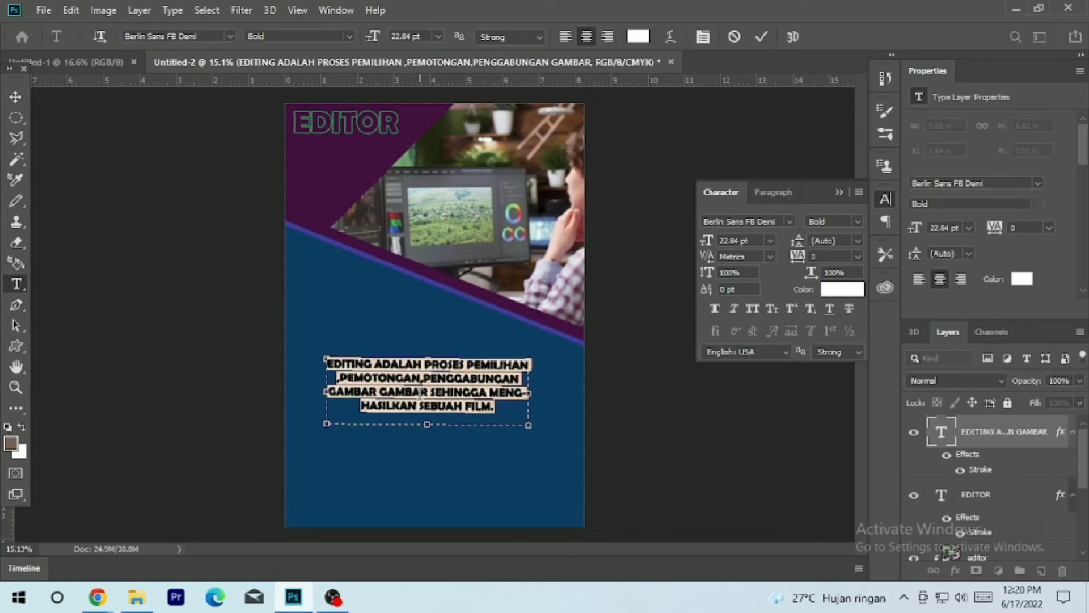
pyautogui.click(230, 35)
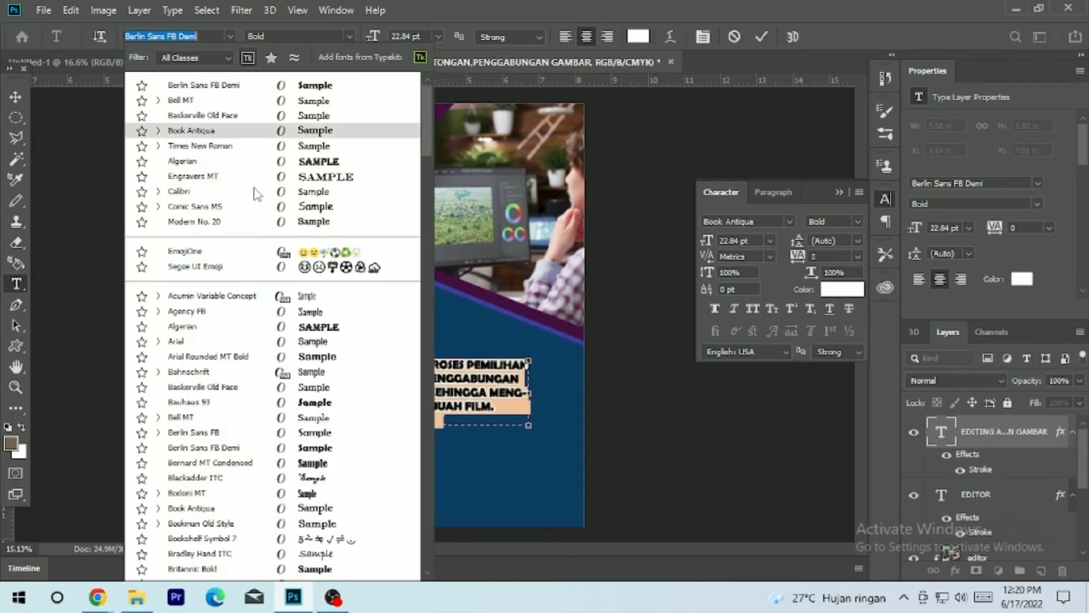
pyautogui.click(343, 359)
pyautogui.click(524, 407)
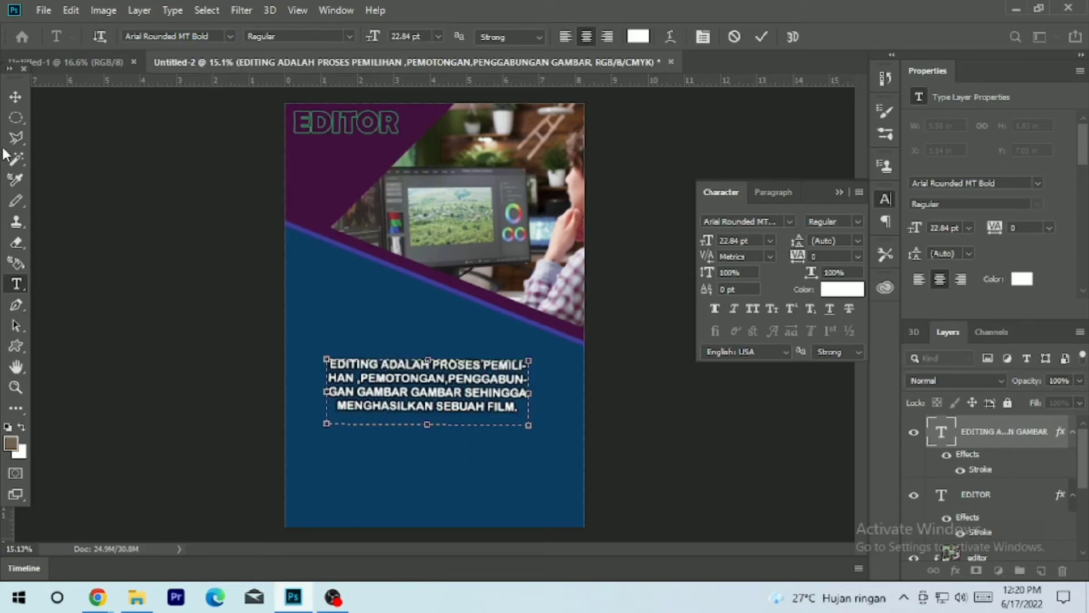
pyautogui.click(15, 96)
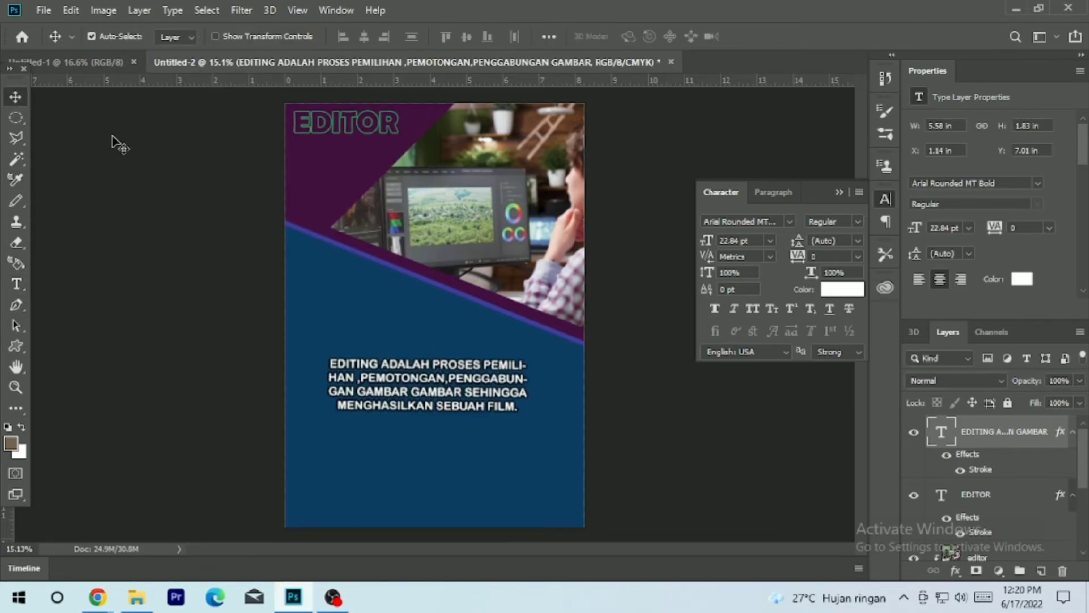
# Step: Widen the subtitle's text box to about 6.96 in and move it slightly left to centre it on the page
pyautogui.doubleClick(454, 388)
pyautogui.hotkey('ctrl', 'a')
pyautogui.moveTo(548, 392); pyautogui.dragTo(578, 390)
pyautogui.click(16, 97)
pyautogui.moveTo(460, 409); pyautogui.dragTo(443, 410)
pyautogui.doubleClick(443, 410)
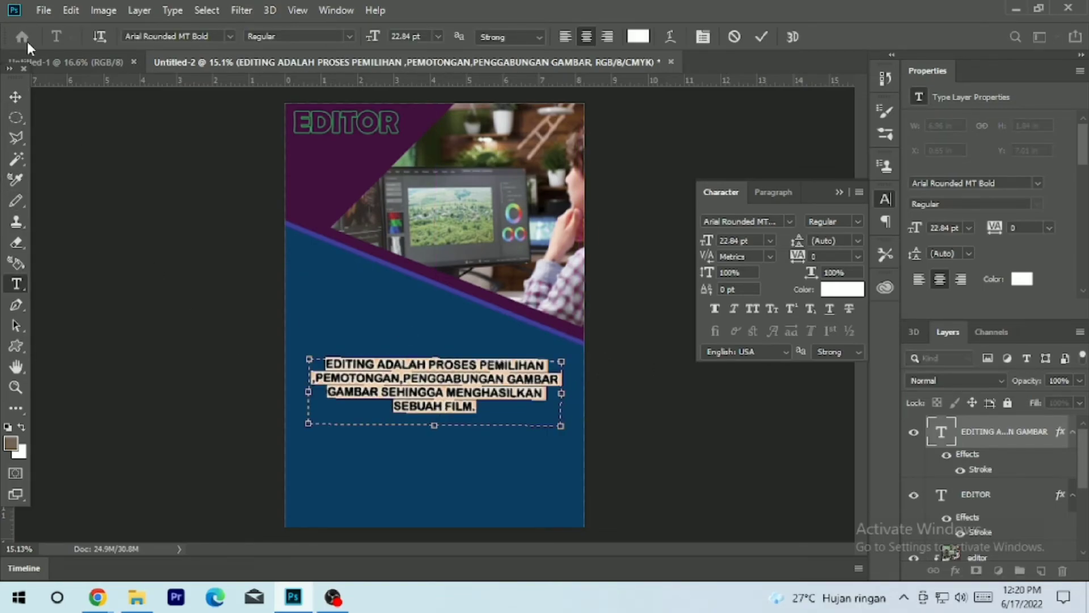
pyautogui.click(14, 97)
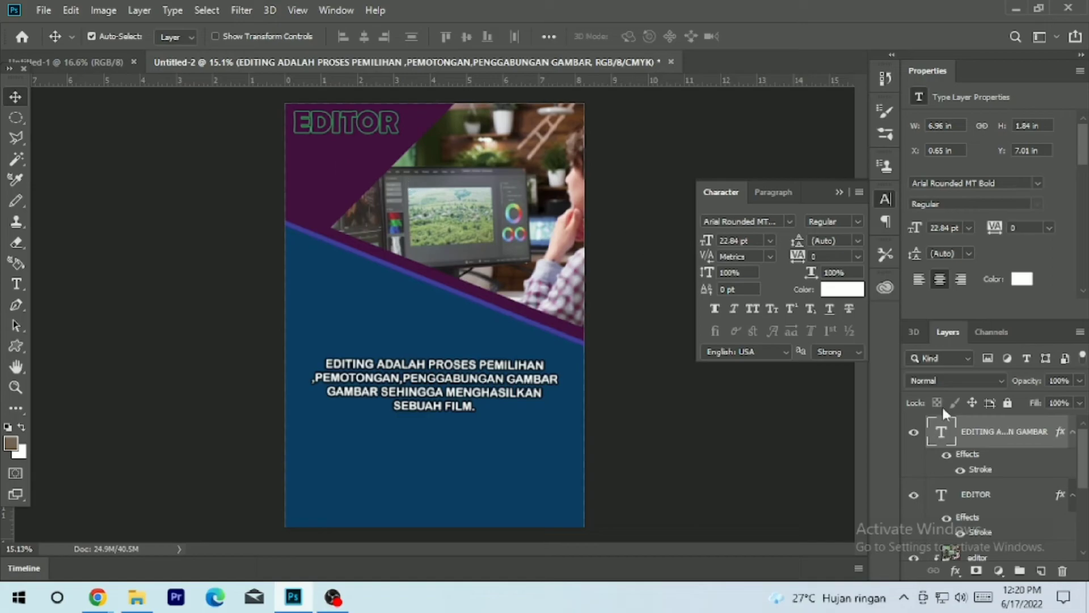
pyautogui.scroll(-3, 1037, 487)
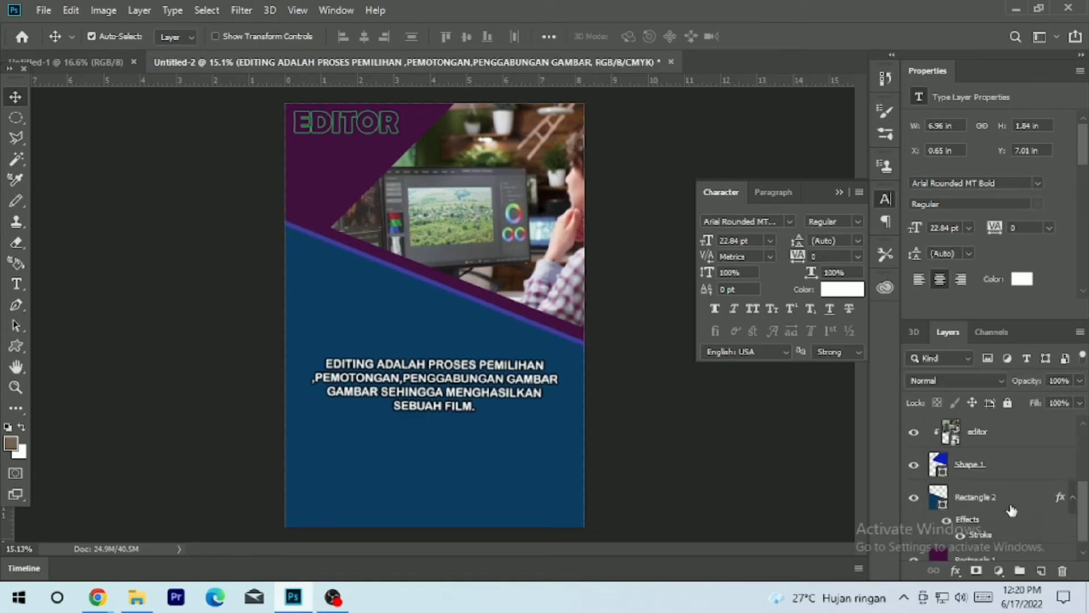
# Step: Add a 65 px outside stroke at 64% opacity to the Shape 1 arrow layer
pyautogui.click(1013, 480)
pyautogui.click(955, 571)
pyautogui.click(990, 454)
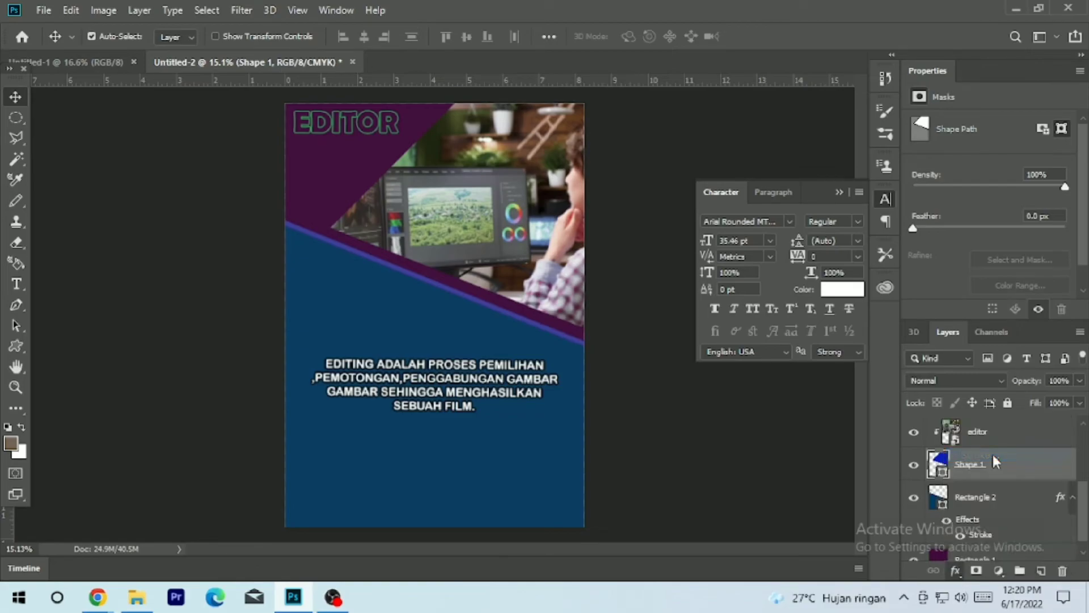
pyautogui.moveTo(753, 225); pyautogui.dragTo(766, 227)
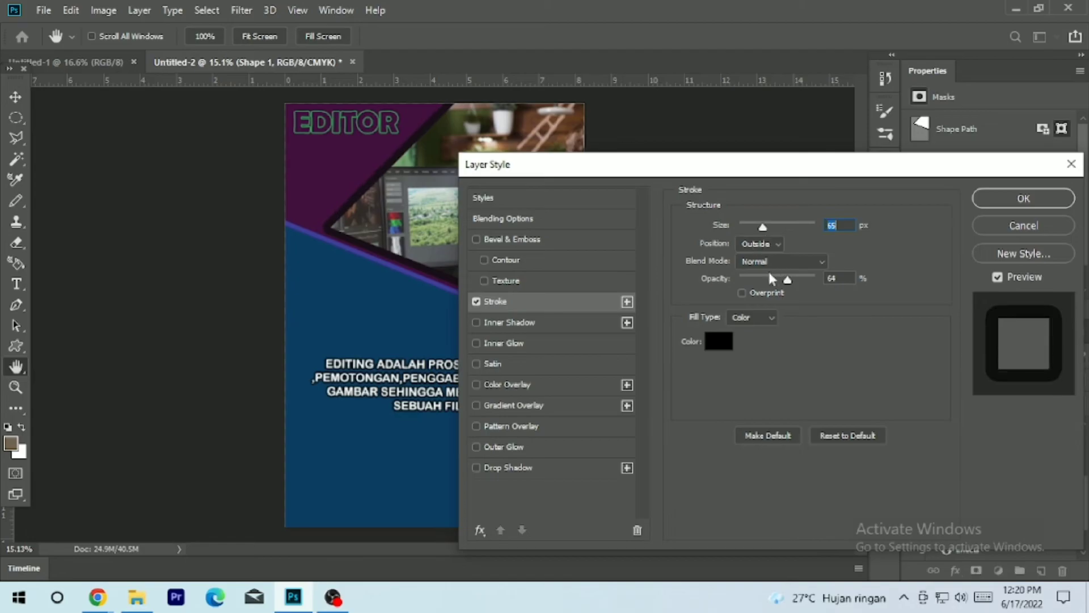
# Step: Set the arrow shape's stroke colour to purple (#872083) and apply the layer style
pyautogui.click(717, 339)
pyautogui.click(632, 369)
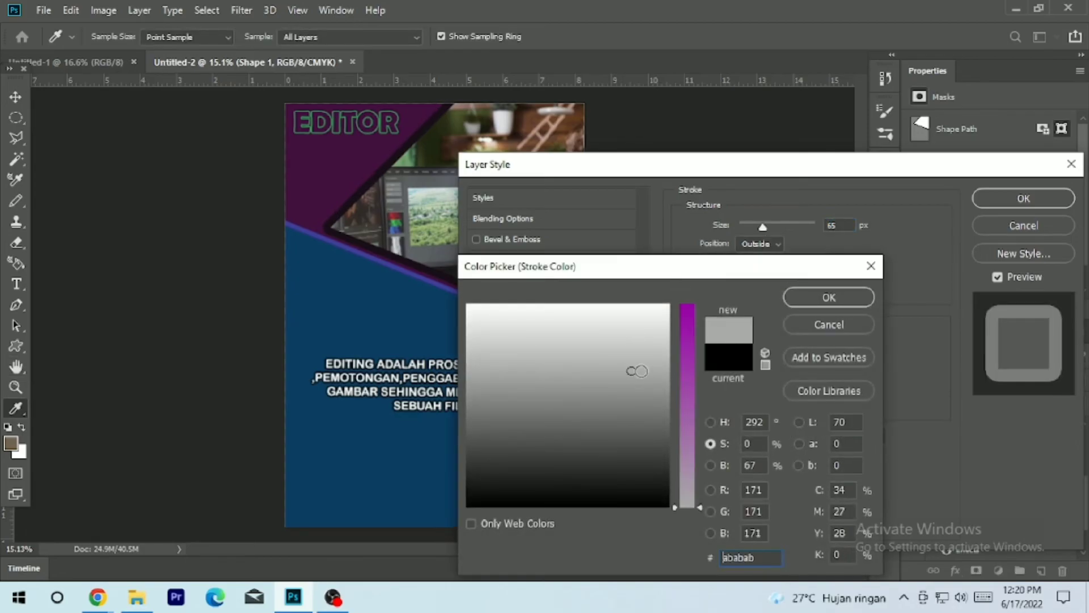
pyautogui.click(712, 368)
pyautogui.moveTo(692, 376); pyautogui.dragTo(672, 352)
pyautogui.click(652, 355)
pyautogui.click(598, 361)
pyautogui.moveTo(598, 362)
pyautogui.mouseDown()
pyautogui.moveTo(539, 365)
pyautogui.moveTo(632, 350)
pyautogui.moveTo(654, 359)
pyautogui.moveTo(637, 399)
pyautogui.mouseUp()
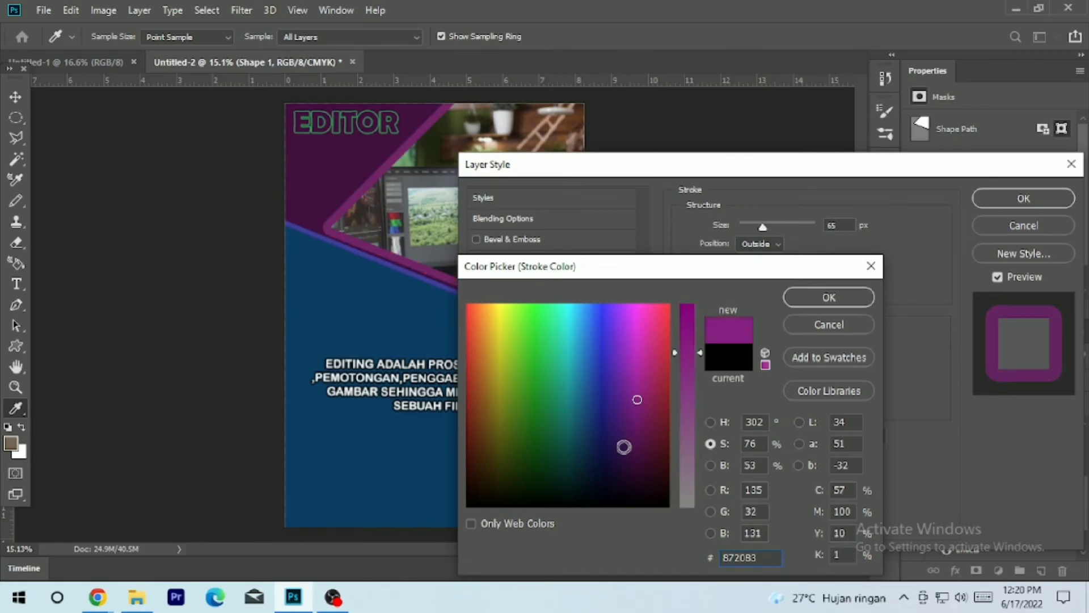
pyautogui.click(830, 298)
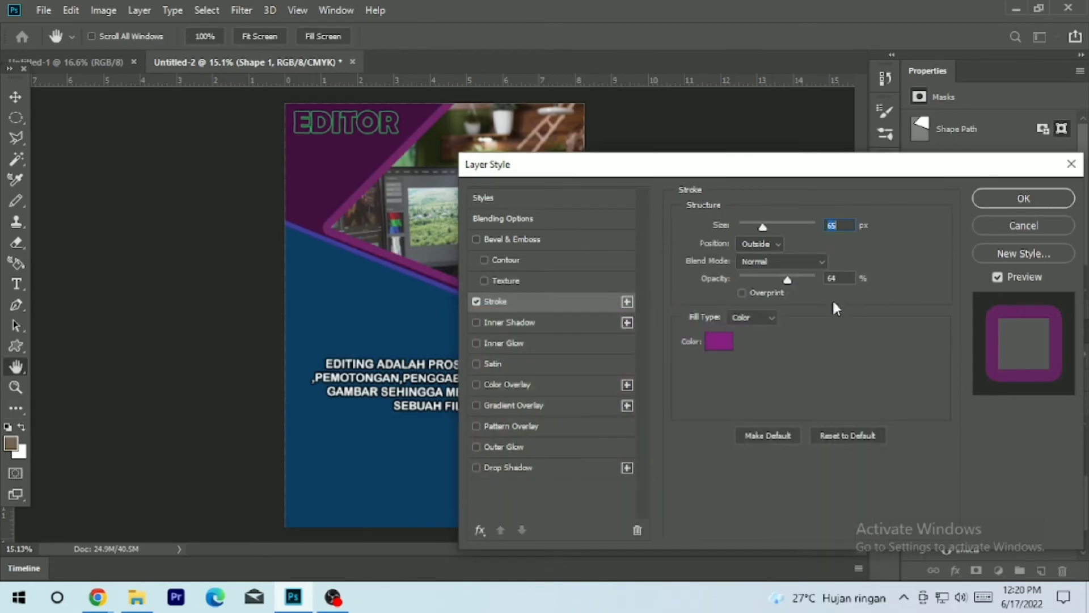
pyautogui.click(1013, 205)
# Step: Move the blue slanted rectangle slightly down and reposition the clipped photo inside the arrow shape to X -0.32 in, Y 0 in
pyautogui.moveTo(363, 249); pyautogui.dragTo(326, 243)
pyautogui.moveTo(397, 204); pyautogui.dragTo(423, 175)
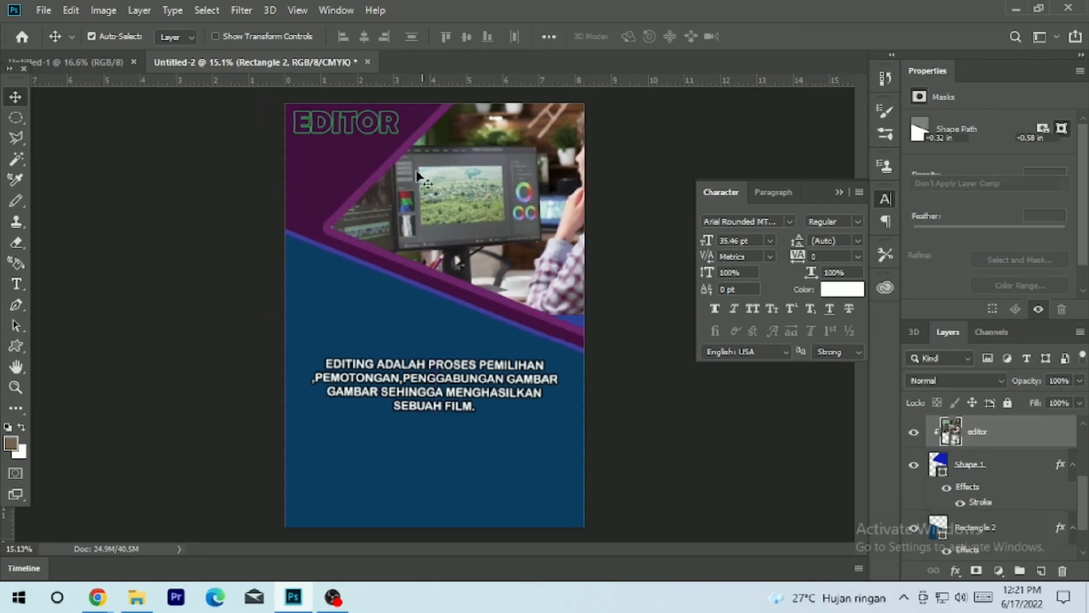
pyautogui.click(417, 233)
pyautogui.moveTo(501, 250); pyautogui.dragTo(498, 270)
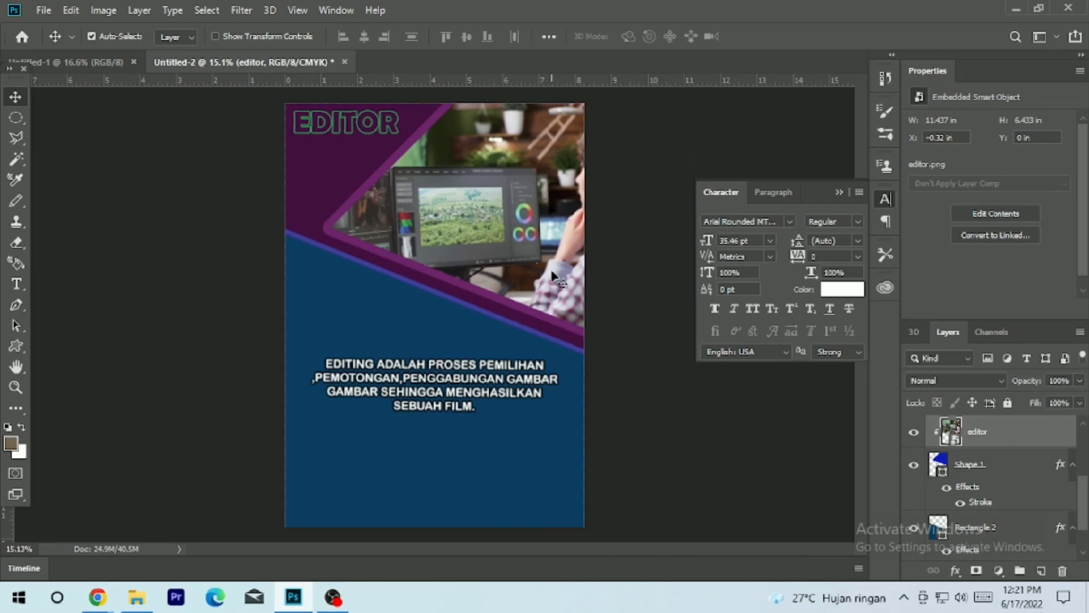
pyautogui.click(842, 192)
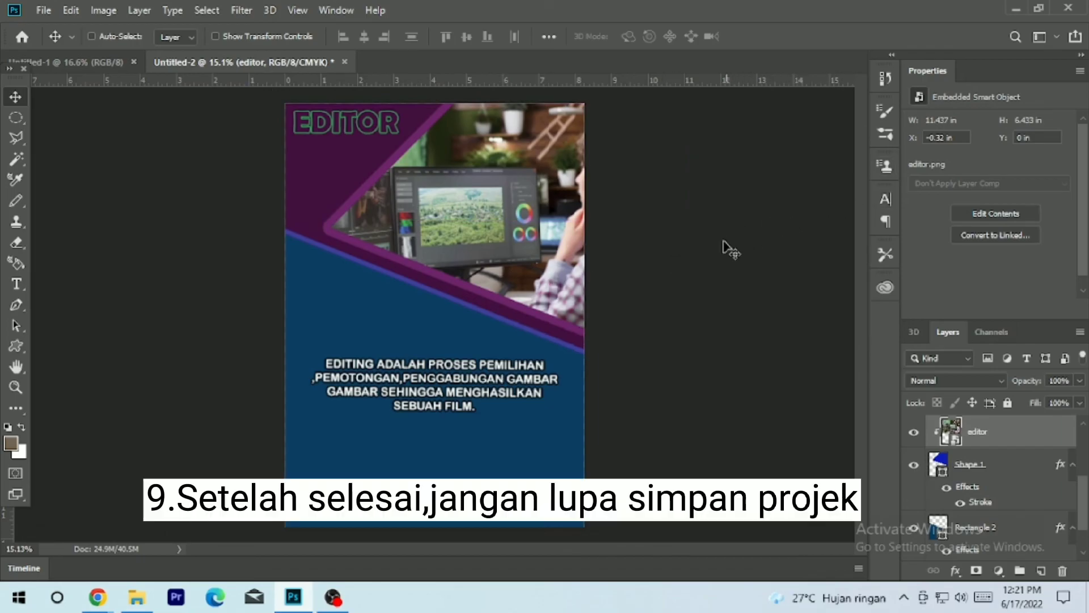
# Step: Save a JPEG copy of the brochure as TOTURIAL POTOSHOP in Downloads with quality 8 (High) and Baseline ("Standard") format
pyautogui.hotkey('ctrl', 's')
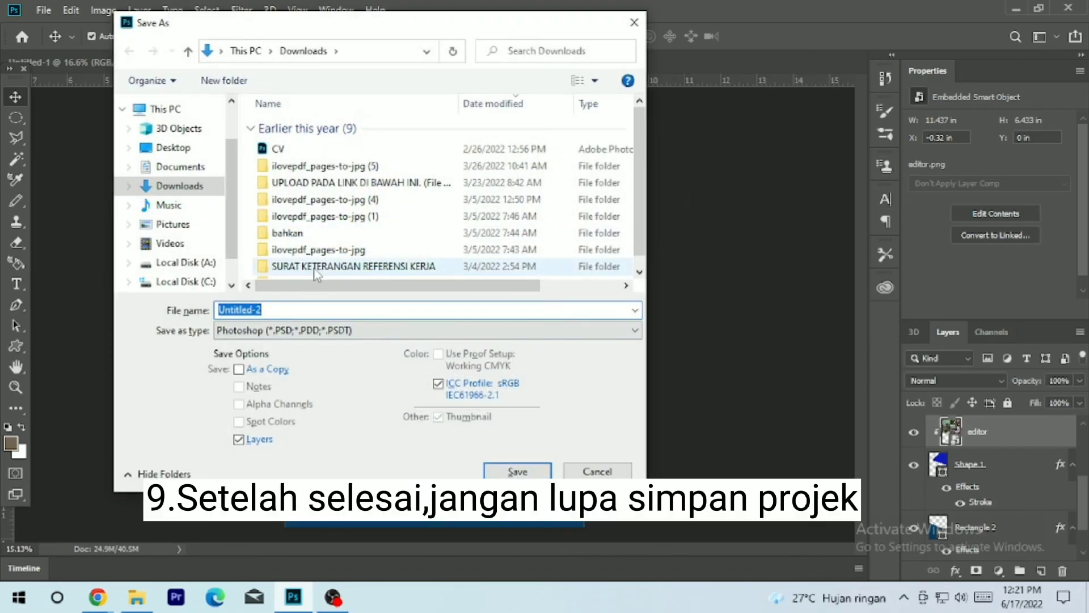
pyautogui.click(284, 331)
pyautogui.click(267, 454)
pyautogui.doubleClick(300, 309)
pyautogui.write('TOTURIAL POTOSHOP')
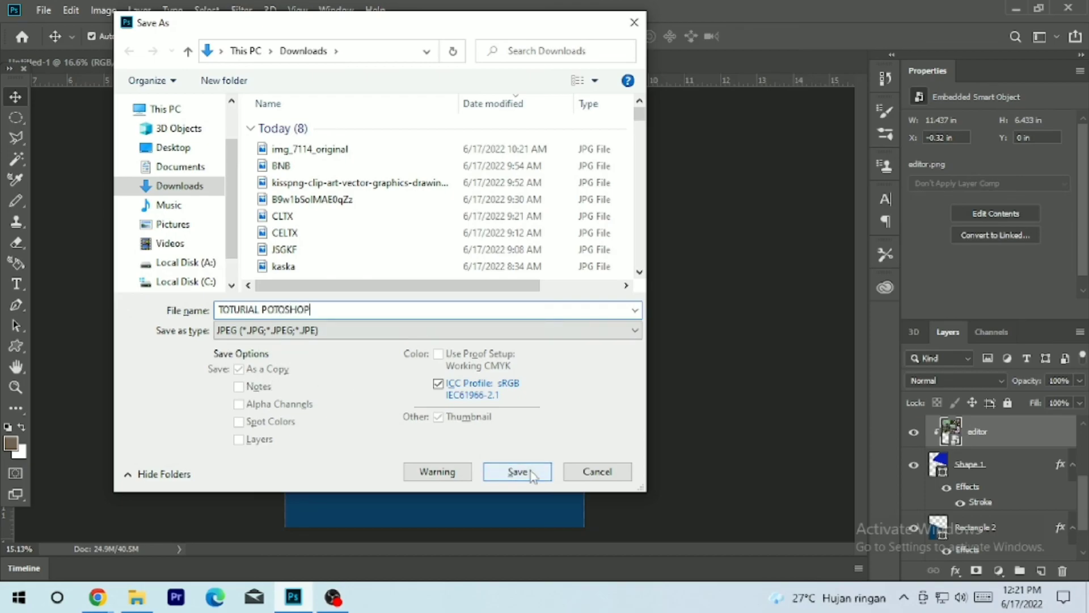
pyautogui.click(517, 471)
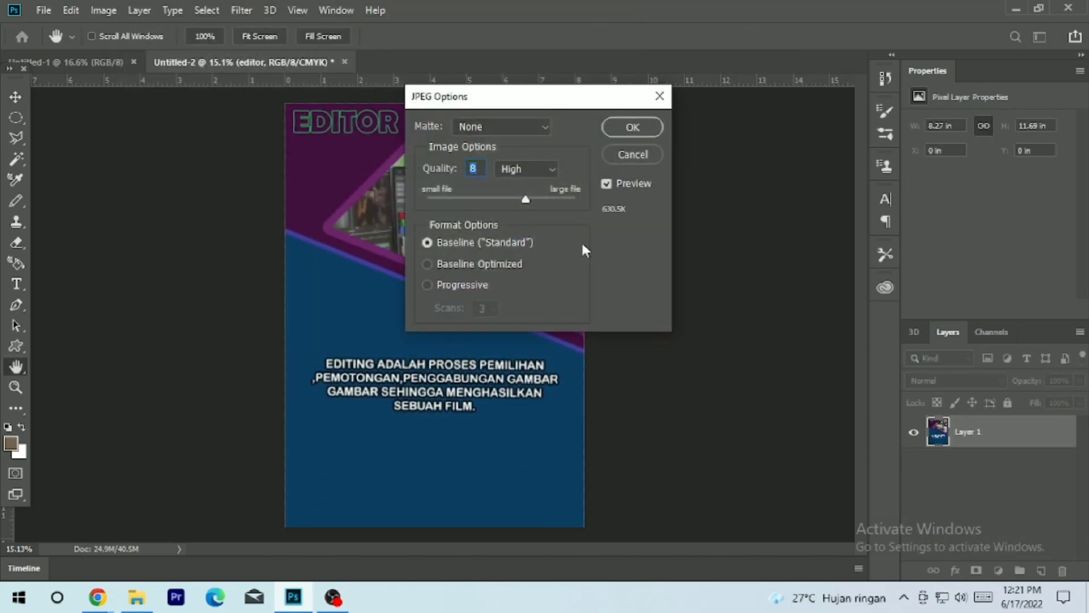
pyautogui.click(632, 128)
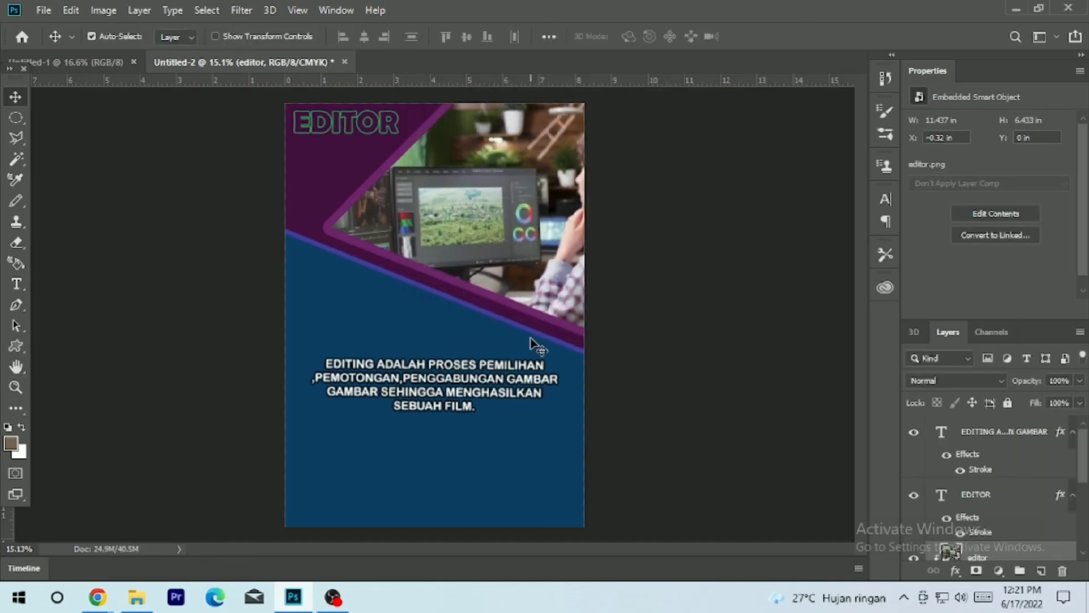